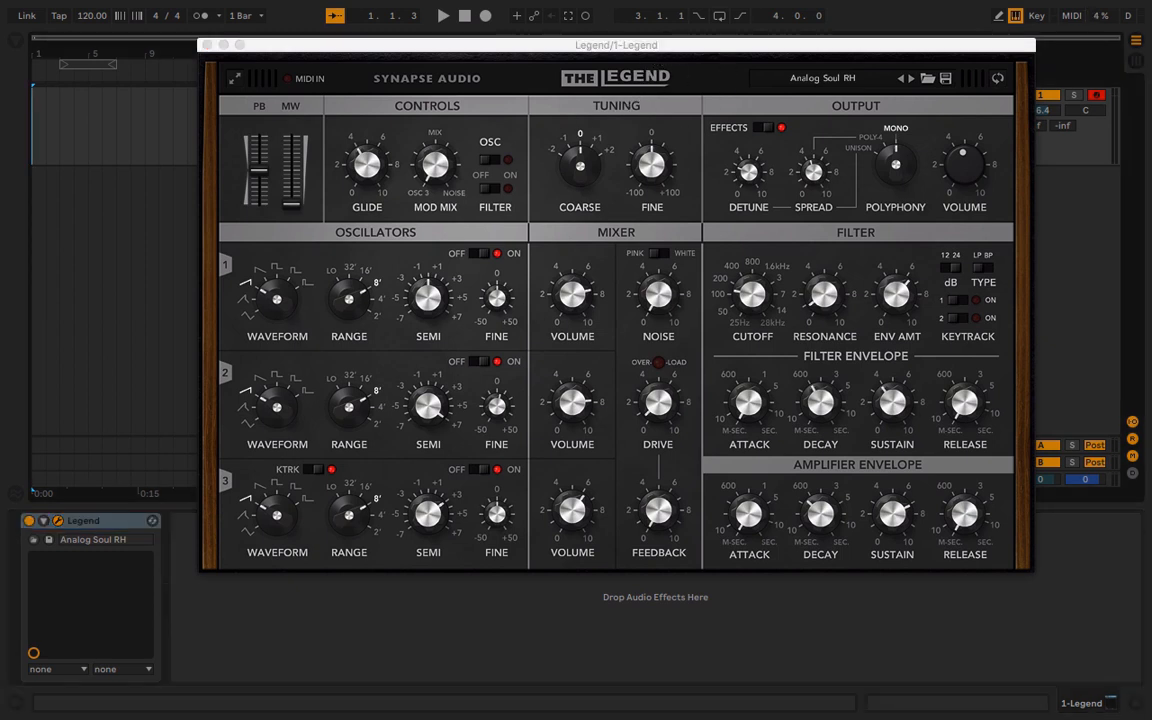
# Reposition the Legend plugin window and load the Init Patch preset
pyautogui.moveTo(676, 45); pyautogui.dragTo(670, 75)
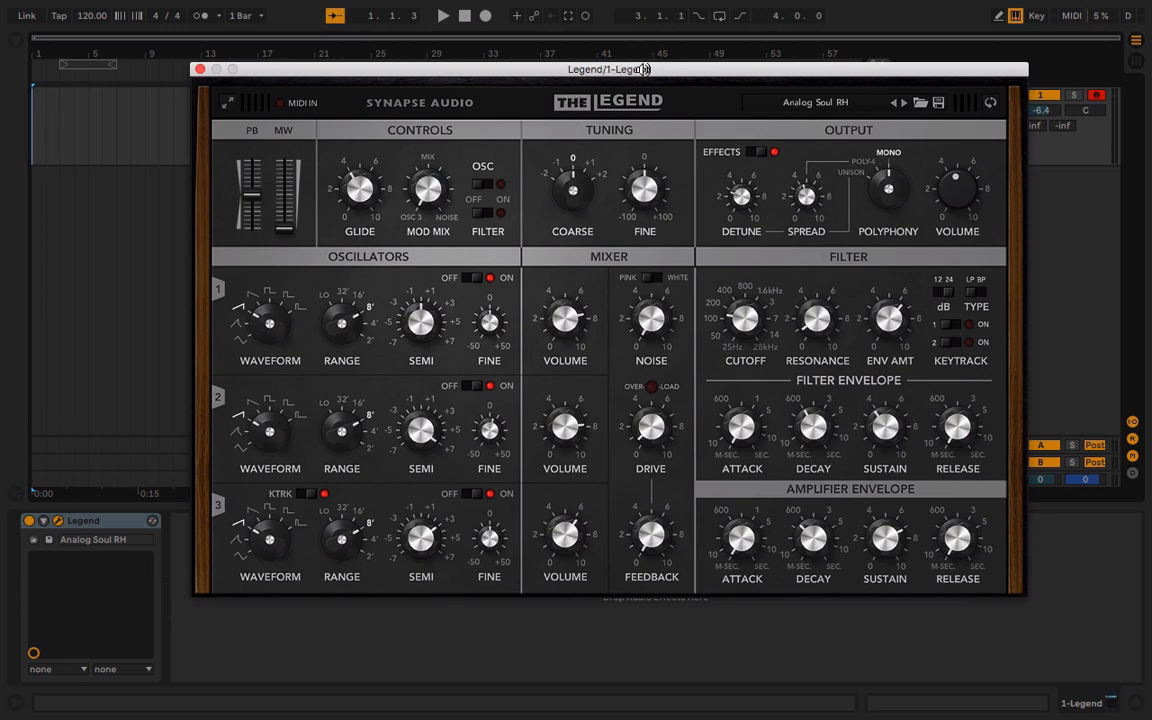
pyautogui.moveTo(643, 69); pyautogui.dragTo(627, 72)
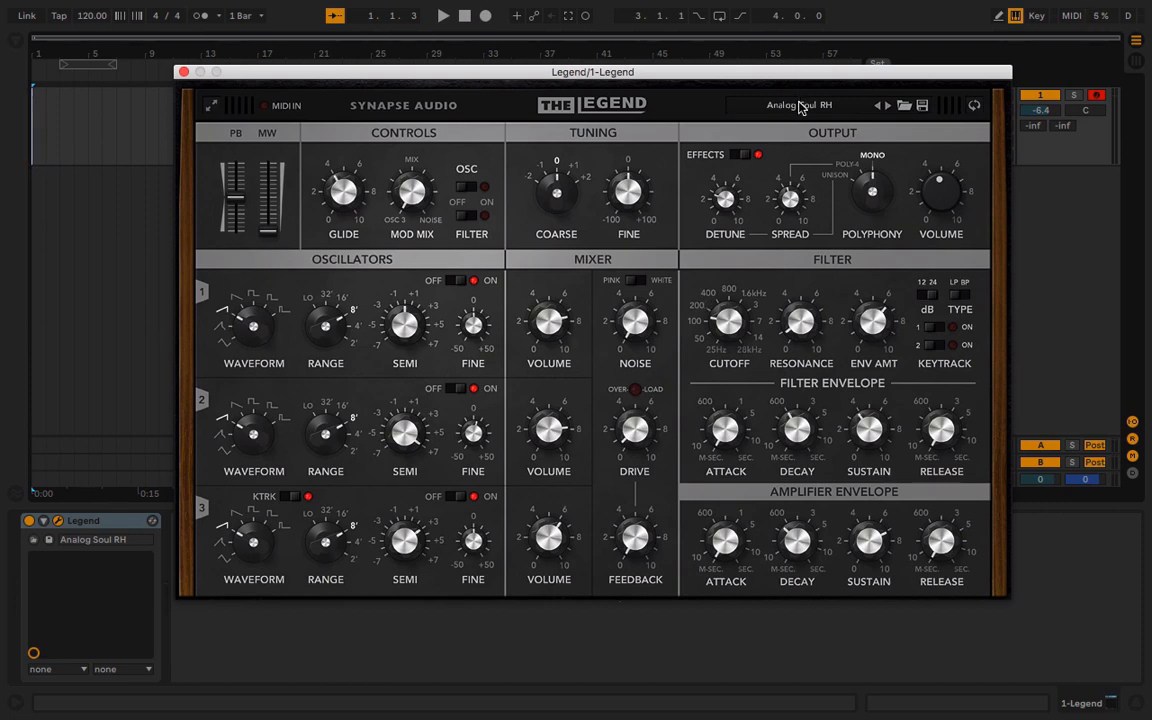
pyautogui.click(790, 104)
pyautogui.moveTo(900, 160)
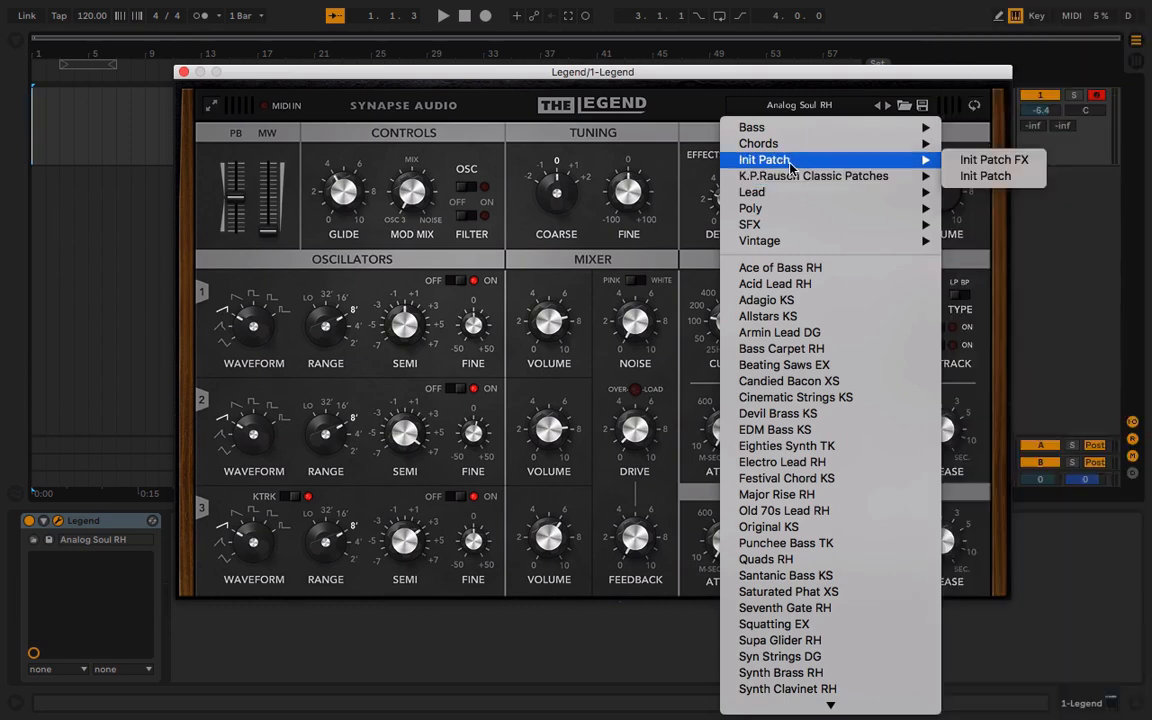
pyautogui.click(1003, 178)
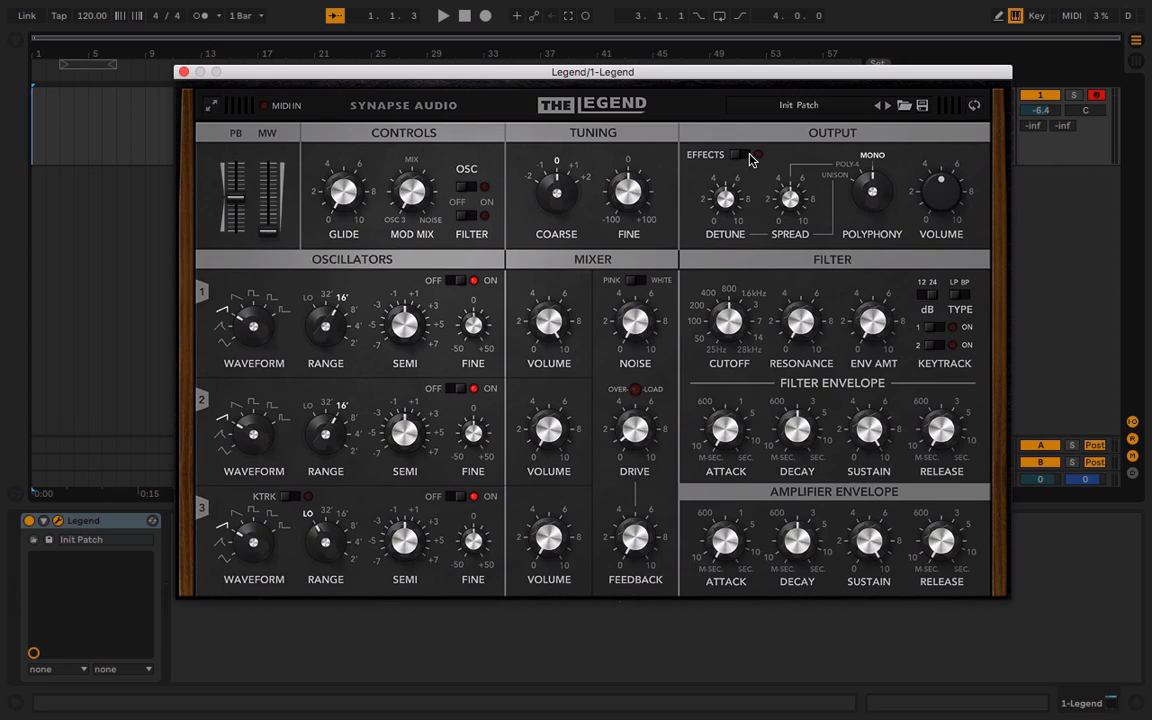
# View the simulation options and effects on the synth's back panel and return to the front panel
pyautogui.click(975, 108)
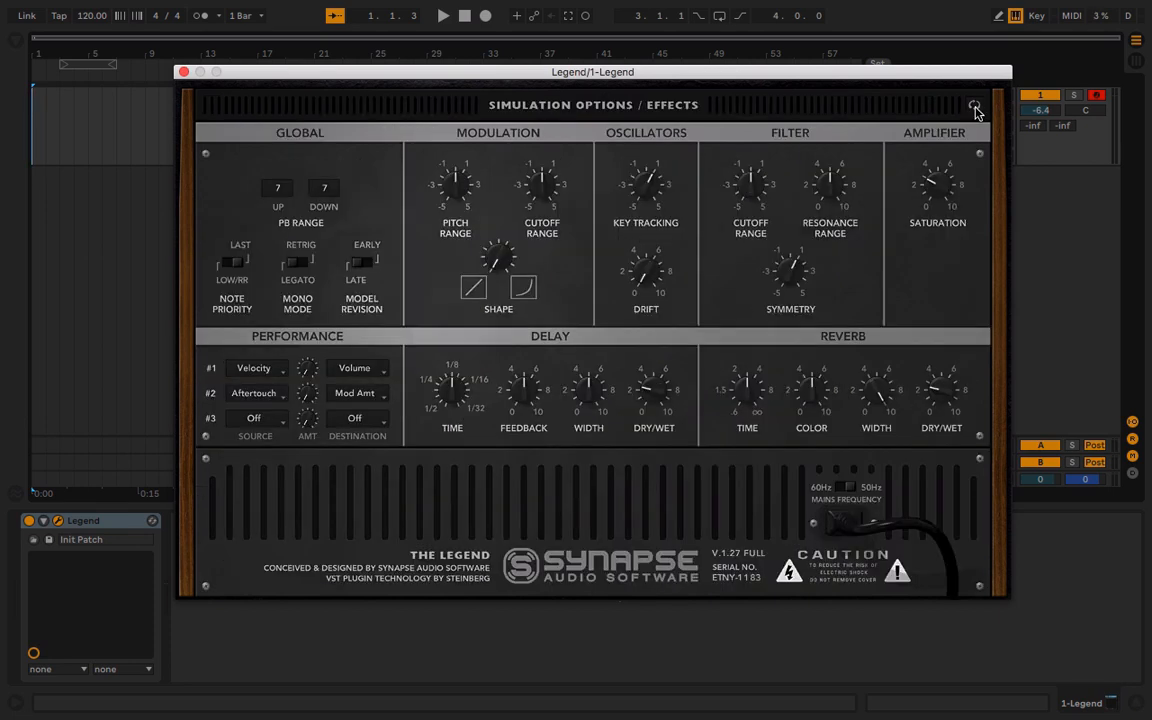
pyautogui.click(975, 108)
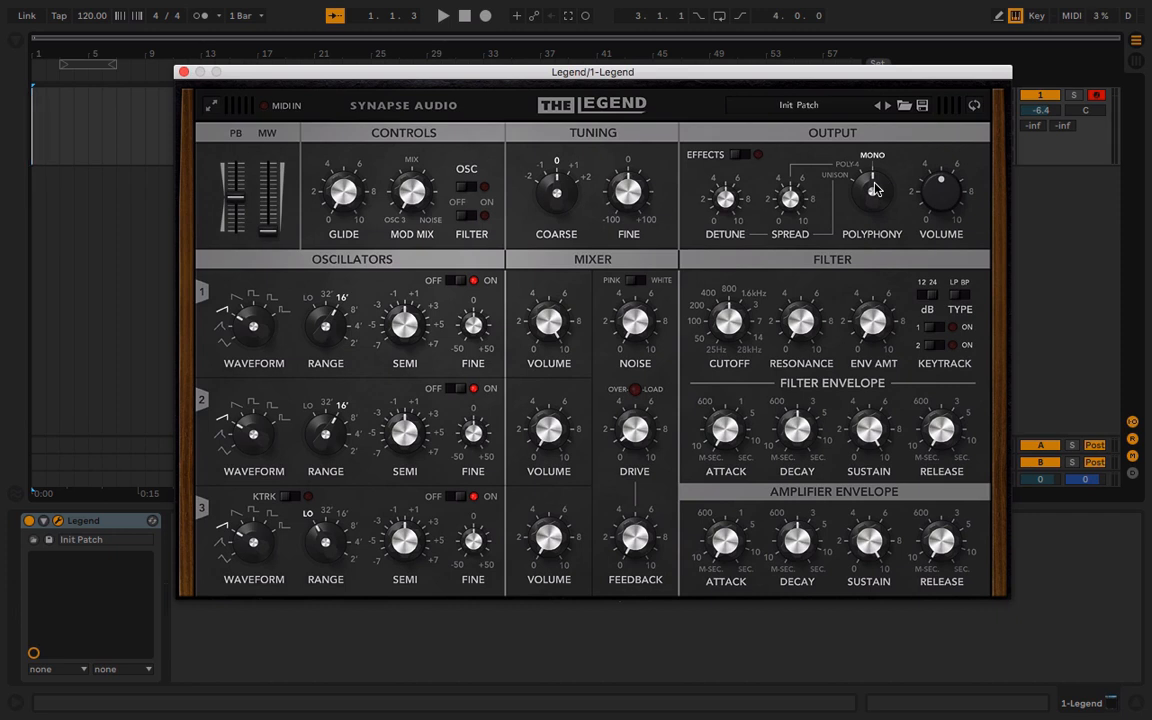
# Switch the polyphony mode to Poly-4 and back to Mono
pyautogui.moveTo(873, 190); pyautogui.dragTo(876, 195)
pyautogui.moveTo(877, 193); pyautogui.dragTo(872, 235)
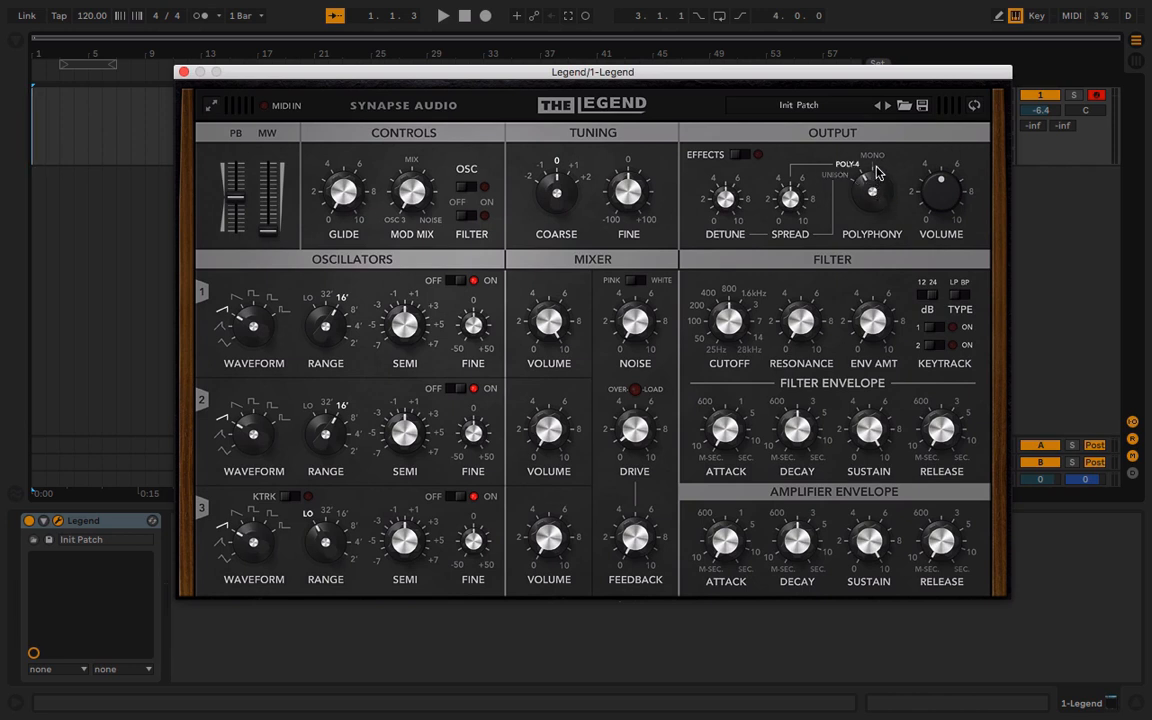
pyautogui.moveTo(875, 180); pyautogui.dragTo(882, 57)
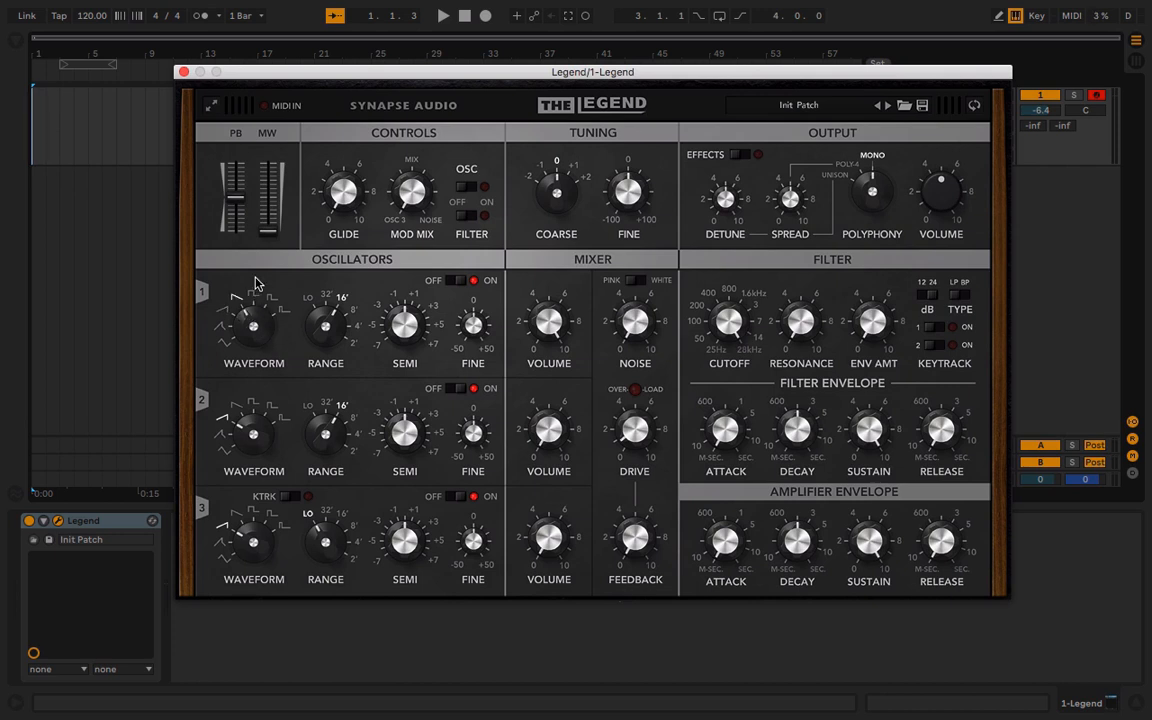
# Try other waveforms on oscillator 1, including the reverse sawtooth, and return it to the sawtooth
pyautogui.moveTo(255, 318); pyautogui.dragTo(265, 213)
pyautogui.moveTo(257, 318); pyautogui.dragTo(254, 334)
pyautogui.moveTo(240, 310); pyautogui.dragTo(238, 430)
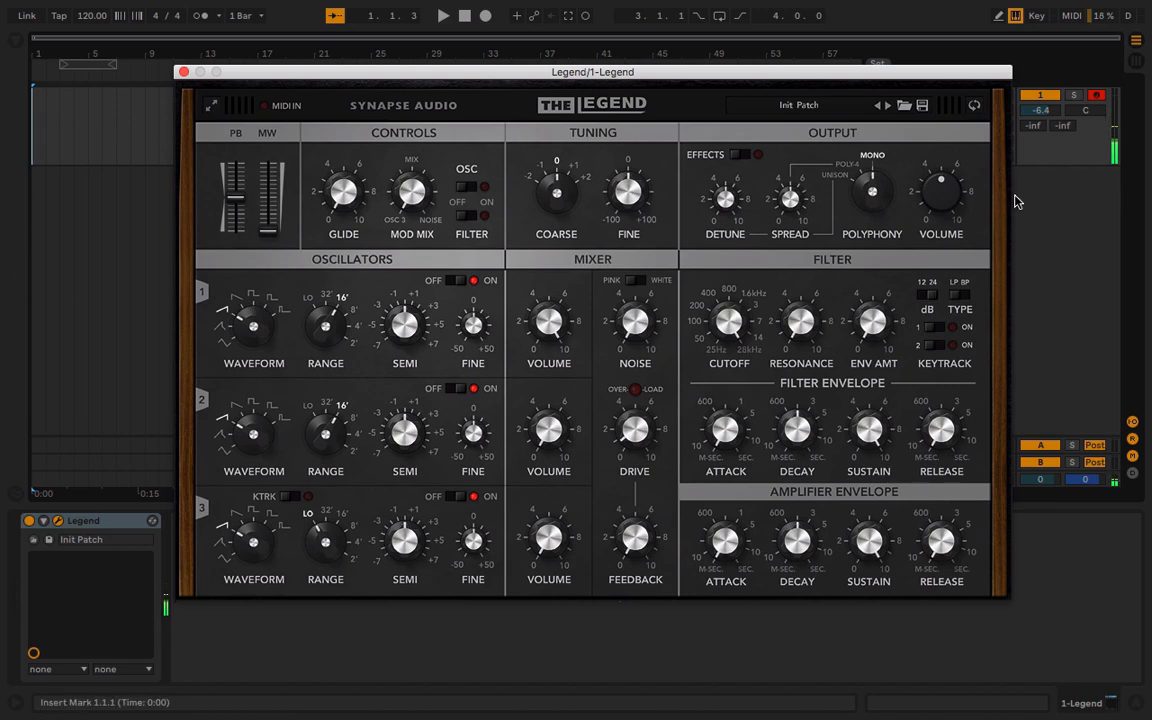
# Lower the output volume to about 2 and audition oscillator 1's waveforms through the pulse shapes, ending on the square wave
pyautogui.moveTo(940, 192); pyautogui.dragTo(934, 233)
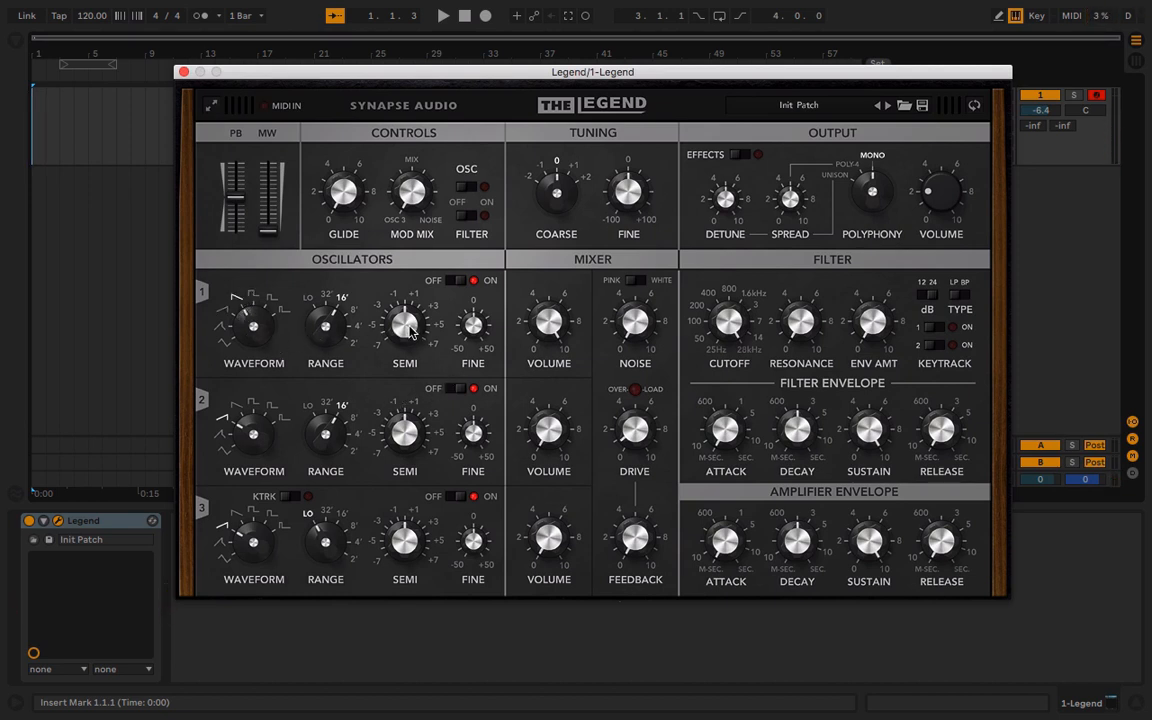
pyautogui.moveTo(250, 326); pyautogui.dragTo(246, 309)
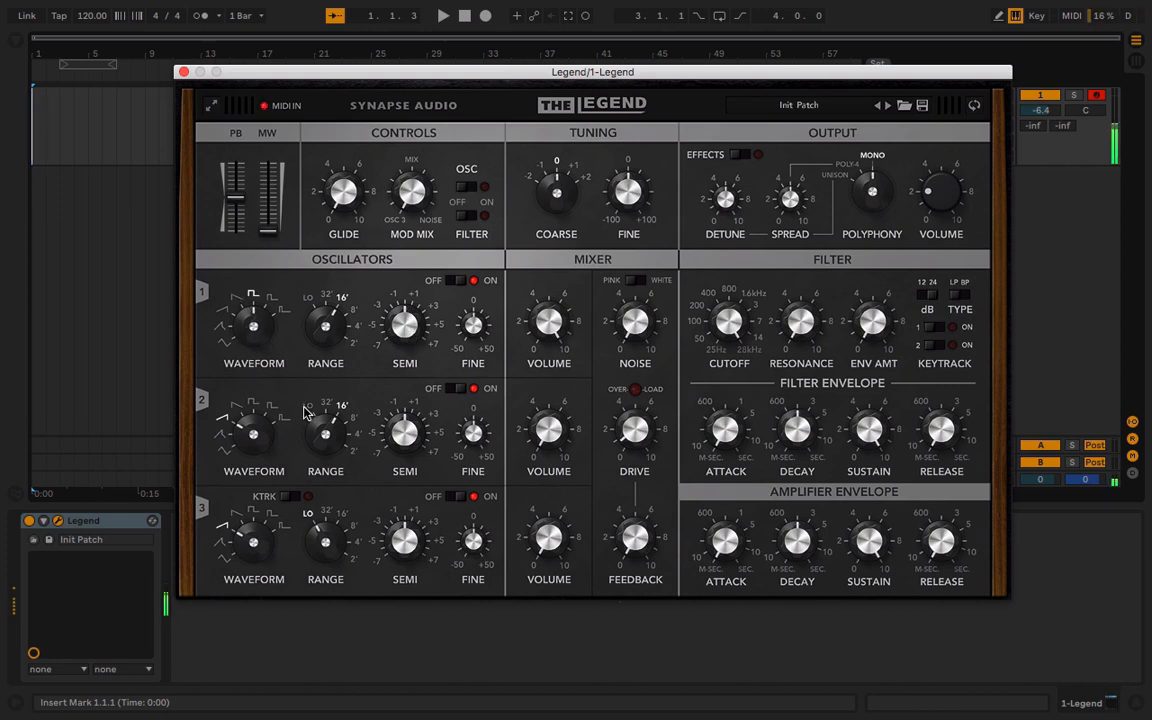
pyautogui.moveTo(250, 322); pyautogui.dragTo(221, 257)
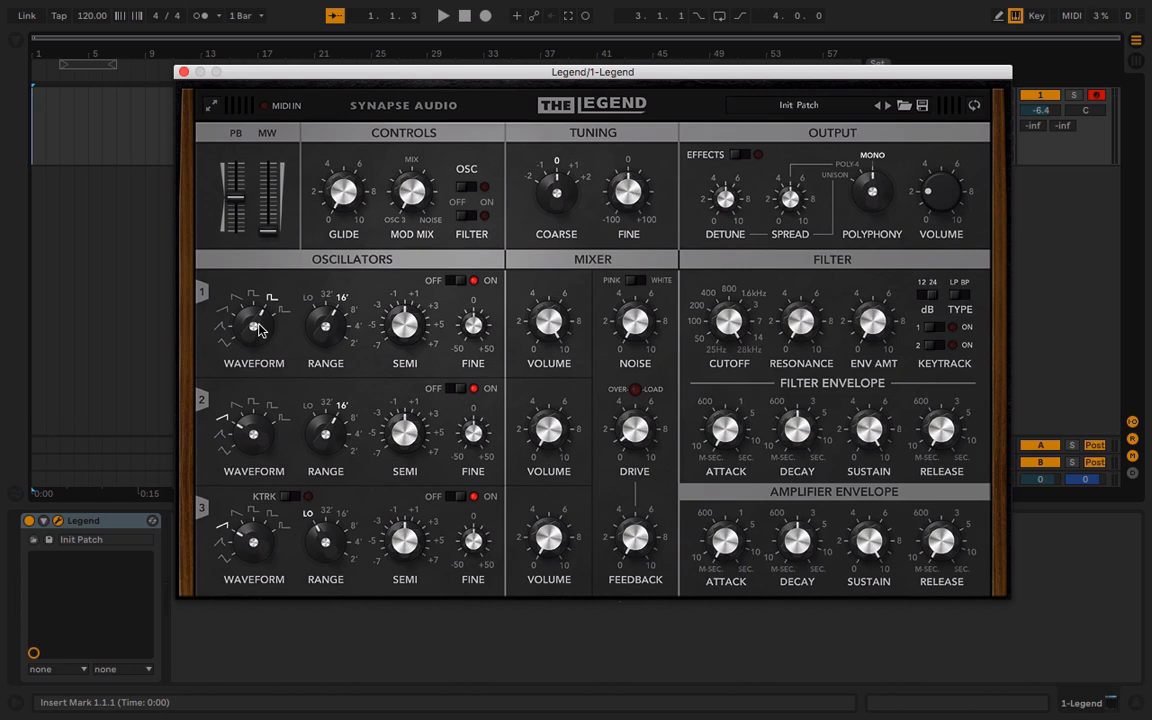
pyautogui.moveTo(260, 325); pyautogui.dragTo(252, 278)
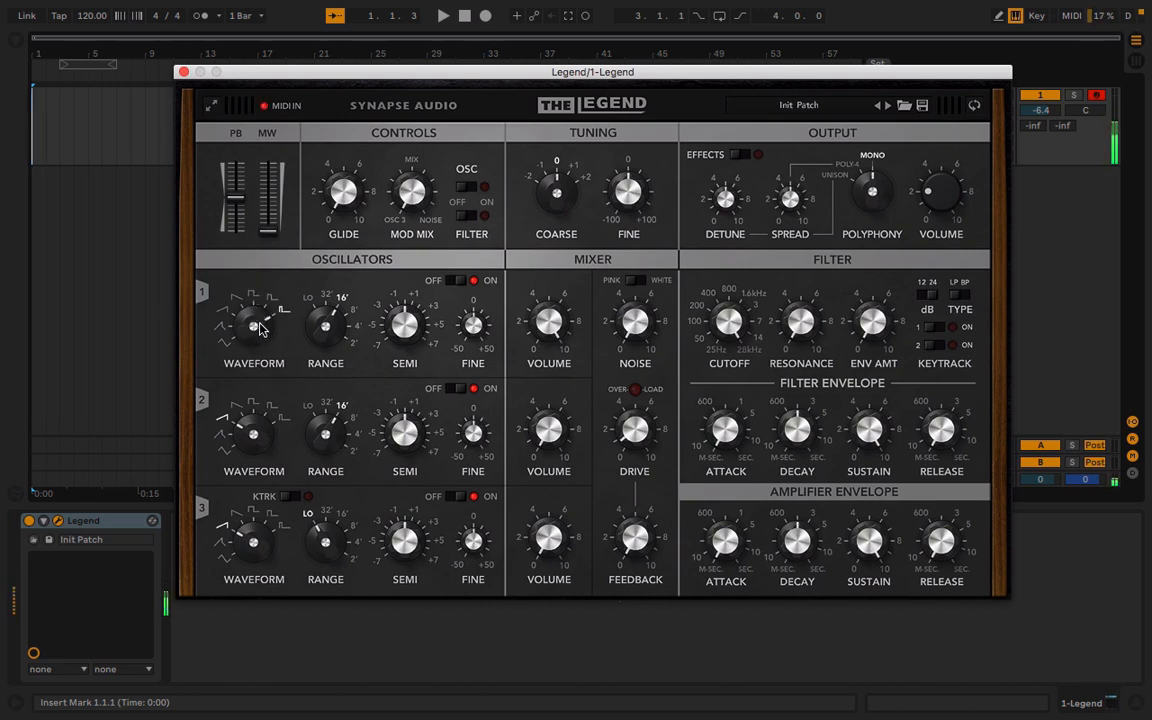
pyautogui.moveTo(258, 325); pyautogui.dragTo(266, 352)
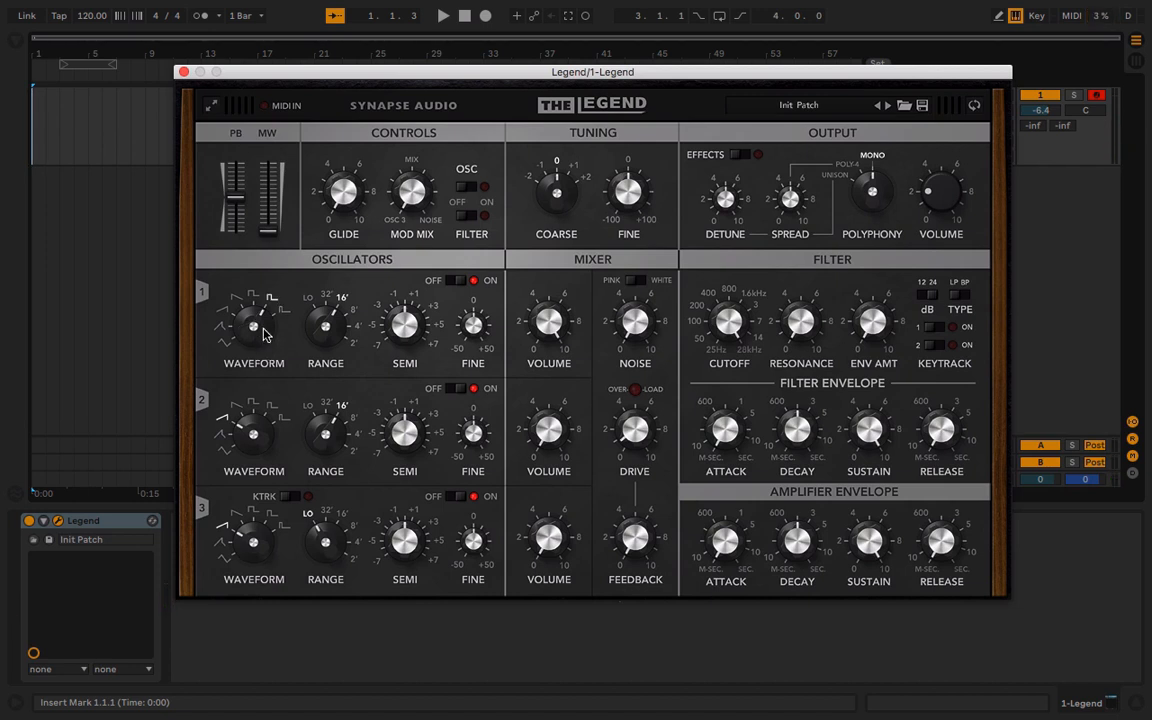
pyautogui.moveTo(263, 333); pyautogui.dragTo(251, 345)
# Audition oscillator 1's range at LO and 32' with test notes, ending at 16'
pyautogui.moveTo(336, 322); pyautogui.dragTo(305, 468)
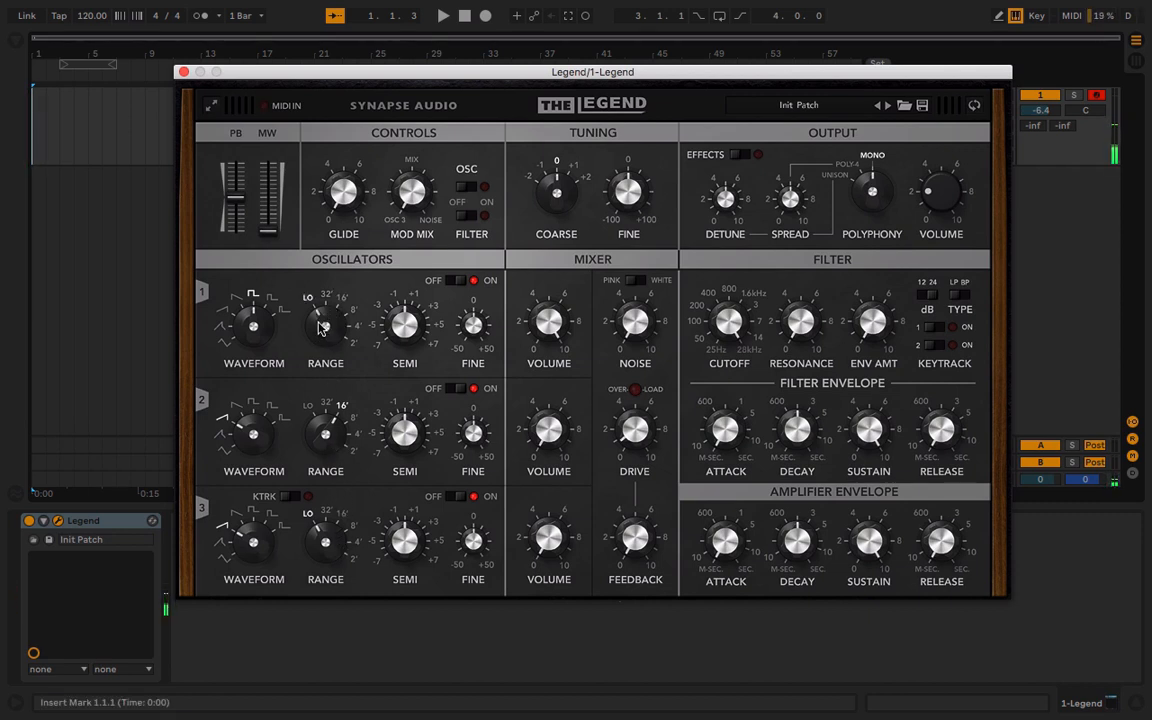
pyautogui.press('x')
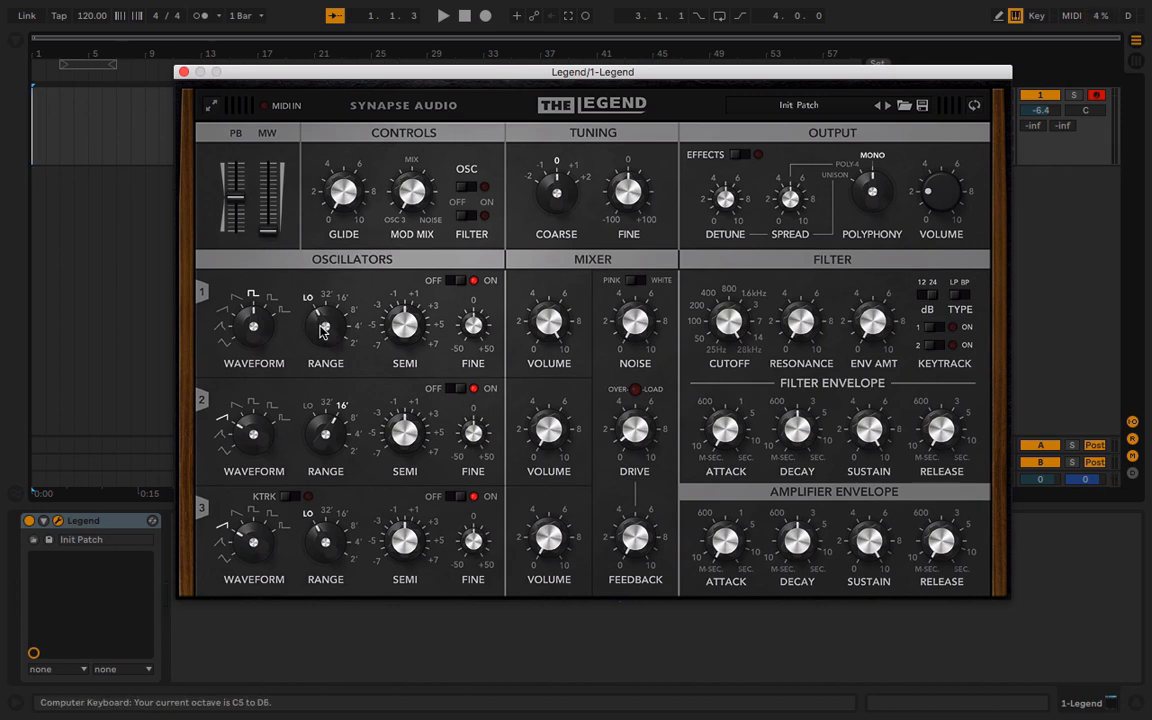
pyautogui.press('z')
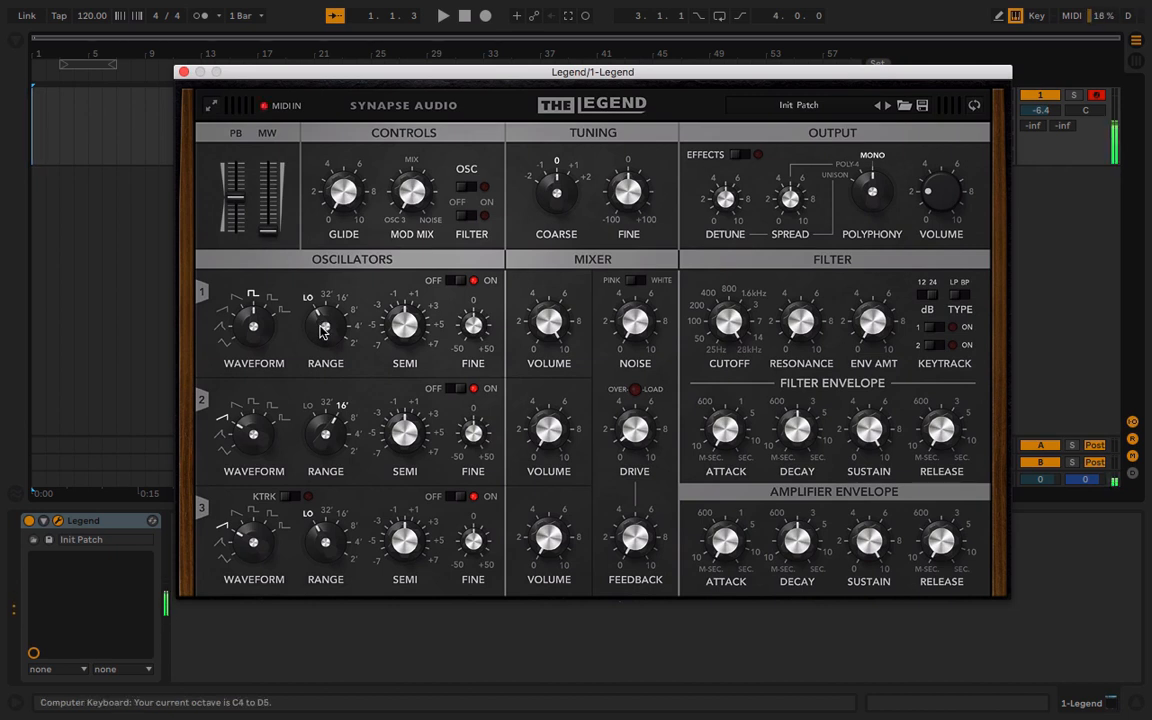
pyautogui.moveTo(320, 321); pyautogui.dragTo(320, 281)
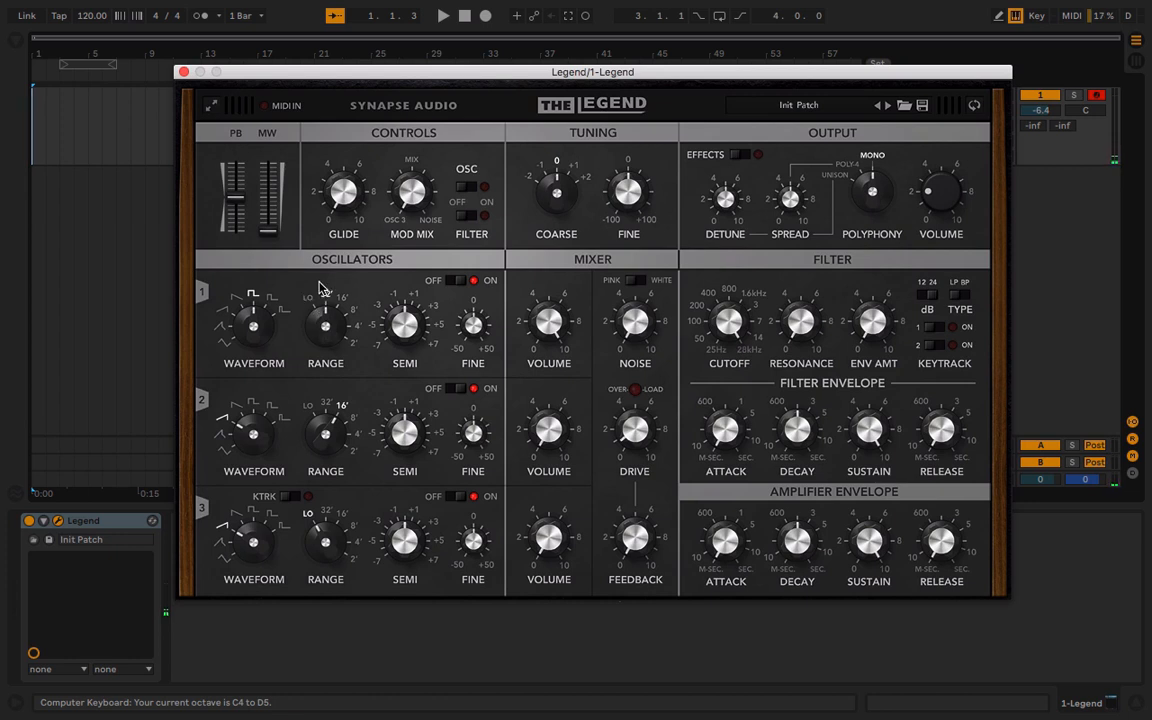
pyautogui.press('a')
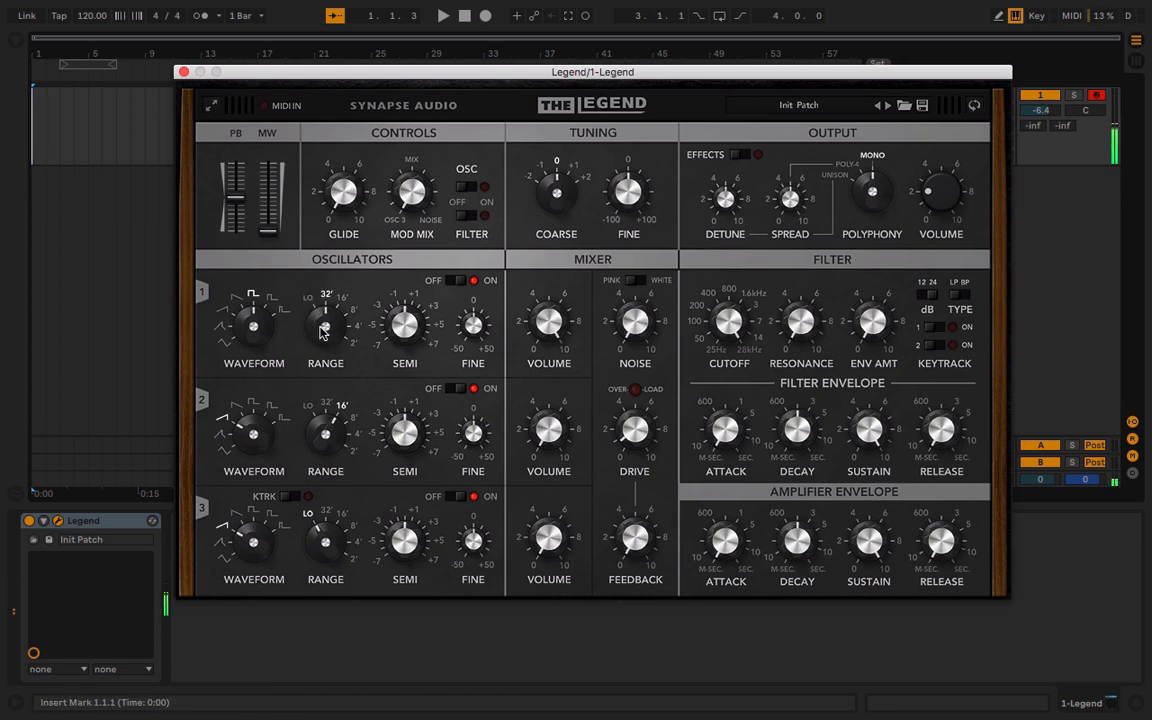
pyautogui.moveTo(322, 327)
pyautogui.mouseDown()
pyautogui.moveTo(327, 236)
pyautogui.moveTo(354, 303)
pyautogui.moveTo(337, 366)
pyautogui.moveTo(333, 330)
pyautogui.mouseUp()
pyautogui.press('a')
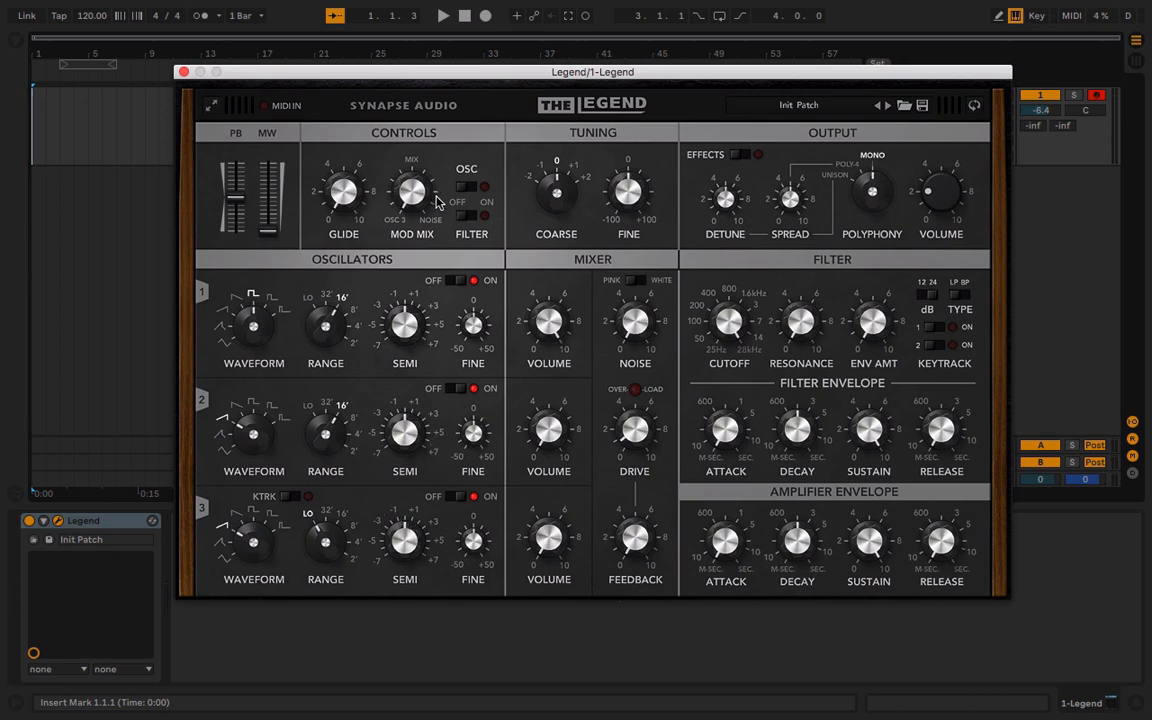
# Enable oscillator modulation with oscillator 3 key-tracked at a 32' range, and raise the modulation wheel to near its maximum
pyautogui.click(474, 190)
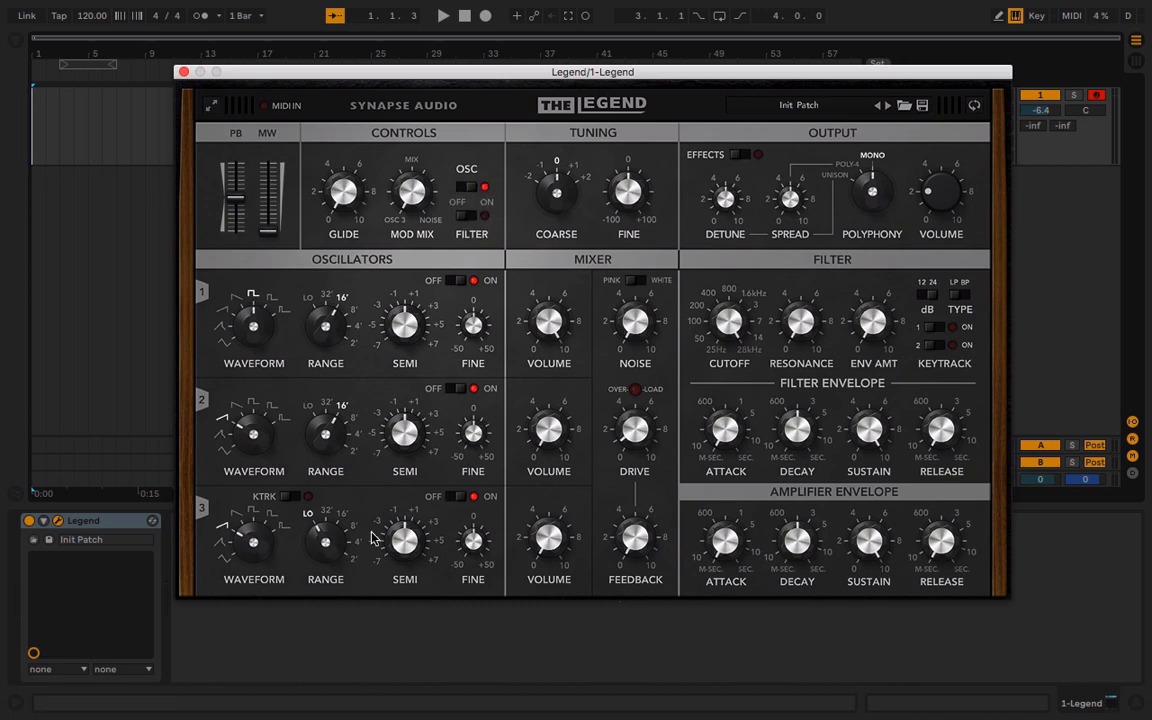
pyautogui.click(301, 498)
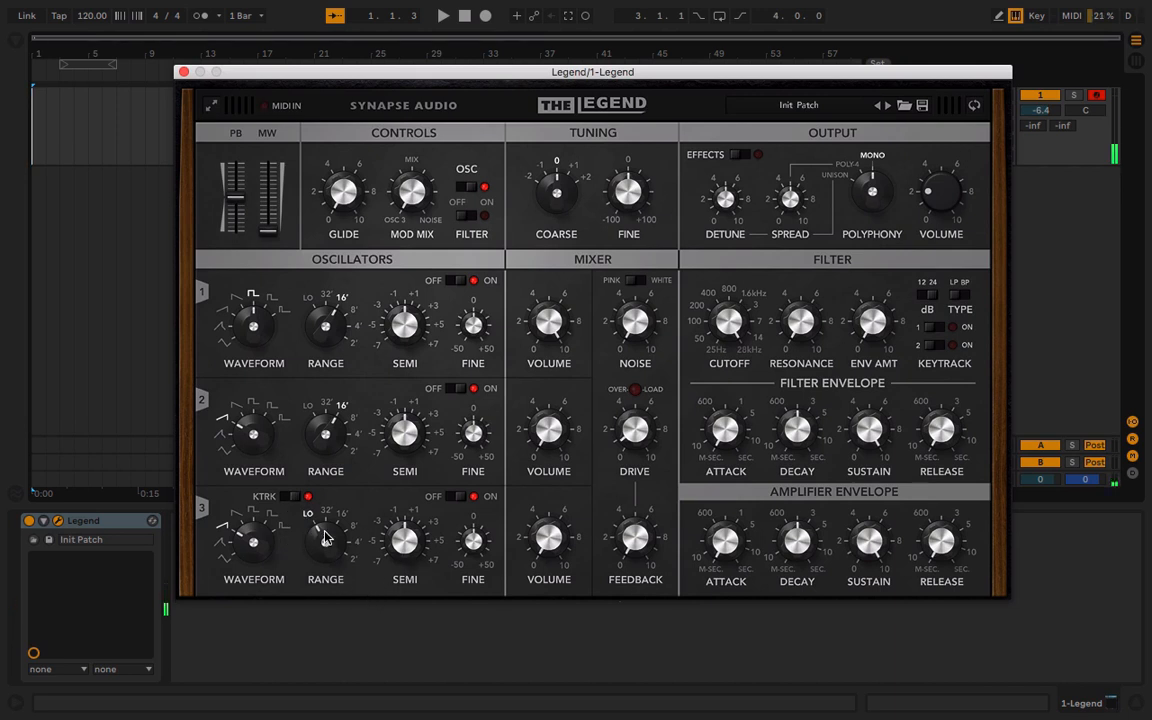
pyautogui.moveTo(325, 535); pyautogui.dragTo(329, 474)
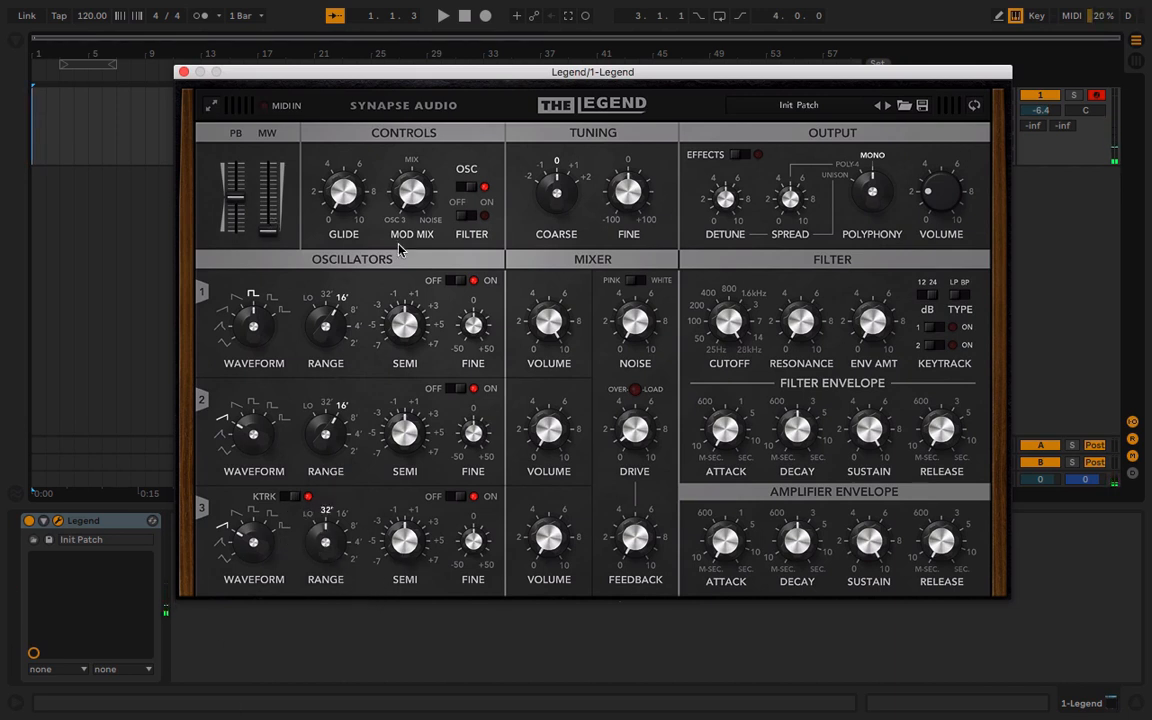
pyautogui.moveTo(268, 233); pyautogui.dragTo(267, 62)
# Set oscillator 3's range to LO and try its semitone tuning, resetting it to the default
pyautogui.moveTo(326, 588); pyautogui.dragTo(316, 595)
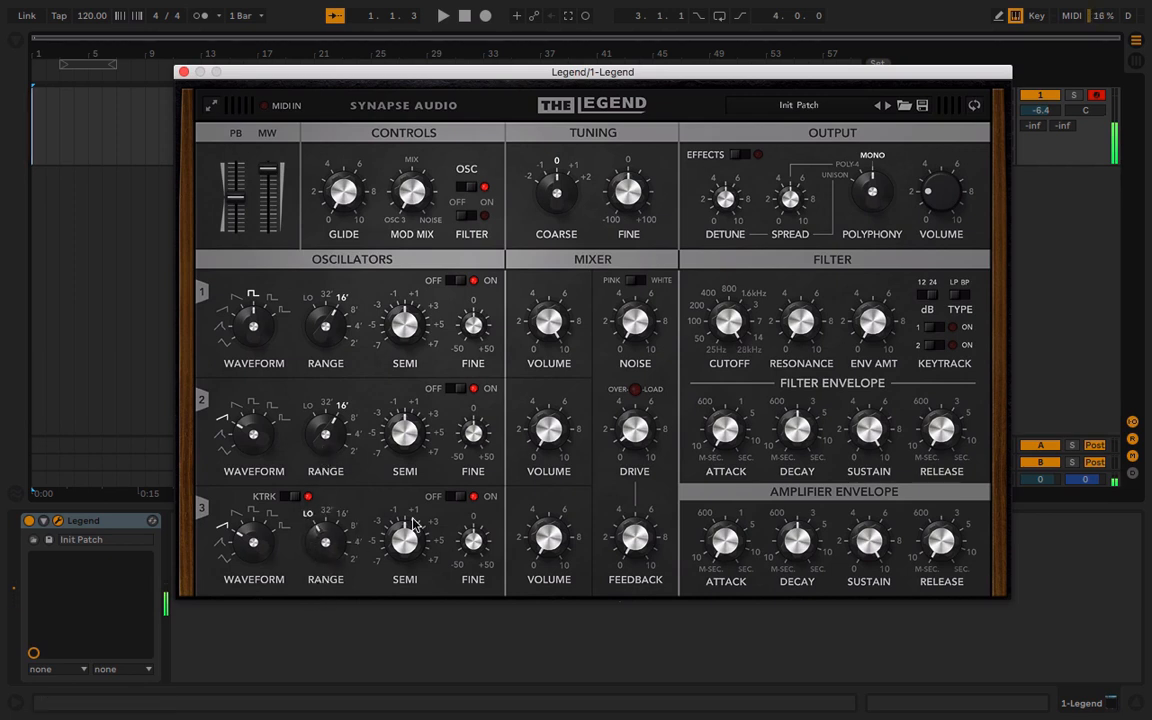
pyautogui.moveTo(415, 522); pyautogui.dragTo(375, 445)
pyautogui.doubleClick(414, 536)
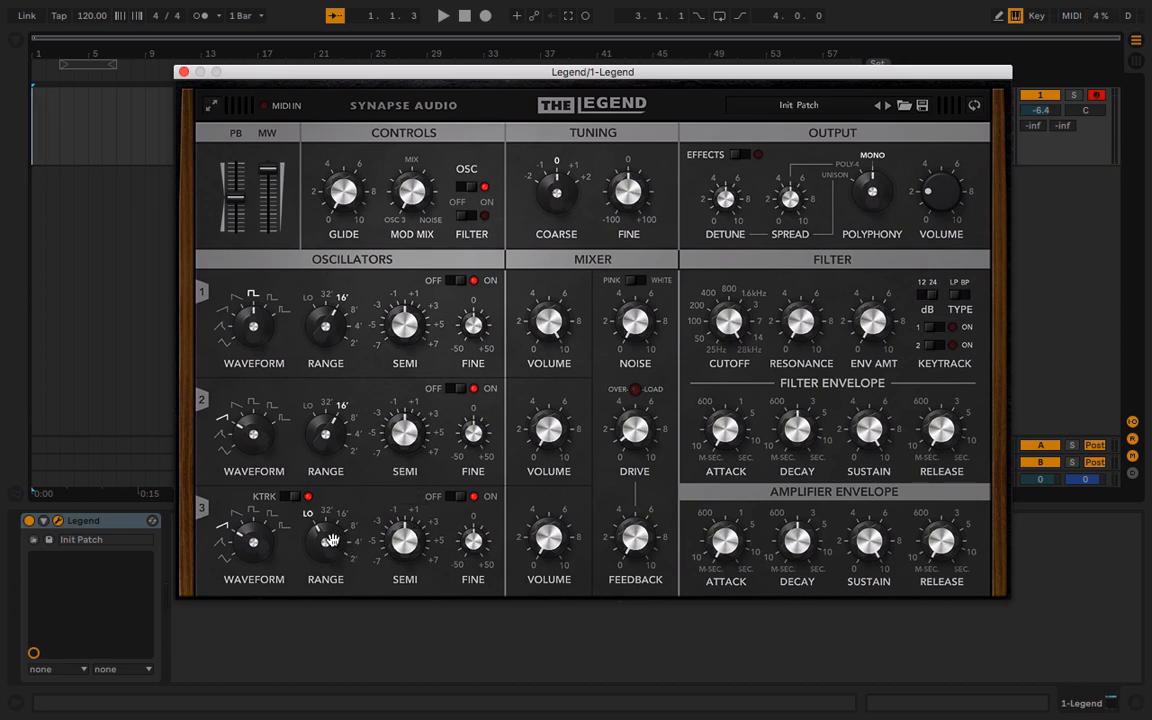
pyautogui.click(308, 496)
# Reload the Init Patch preset to reset all synth settings
pyautogui.click(728, 95)
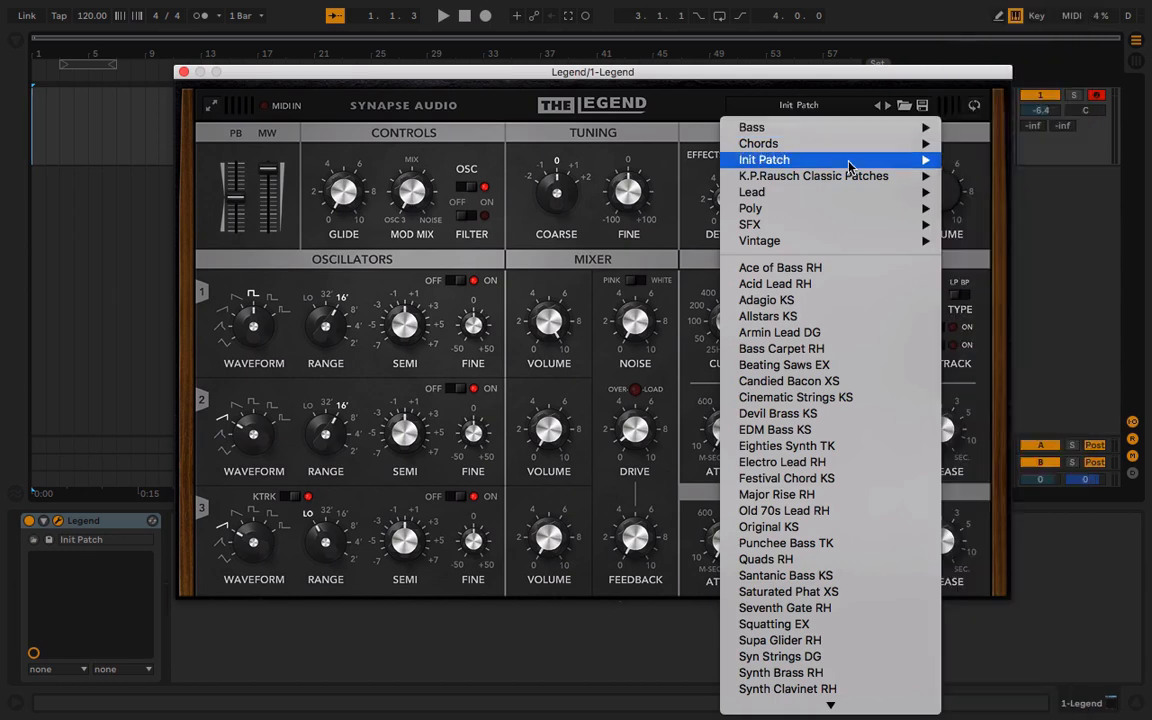
pyautogui.moveTo(766, 159)
pyautogui.click(957, 183)
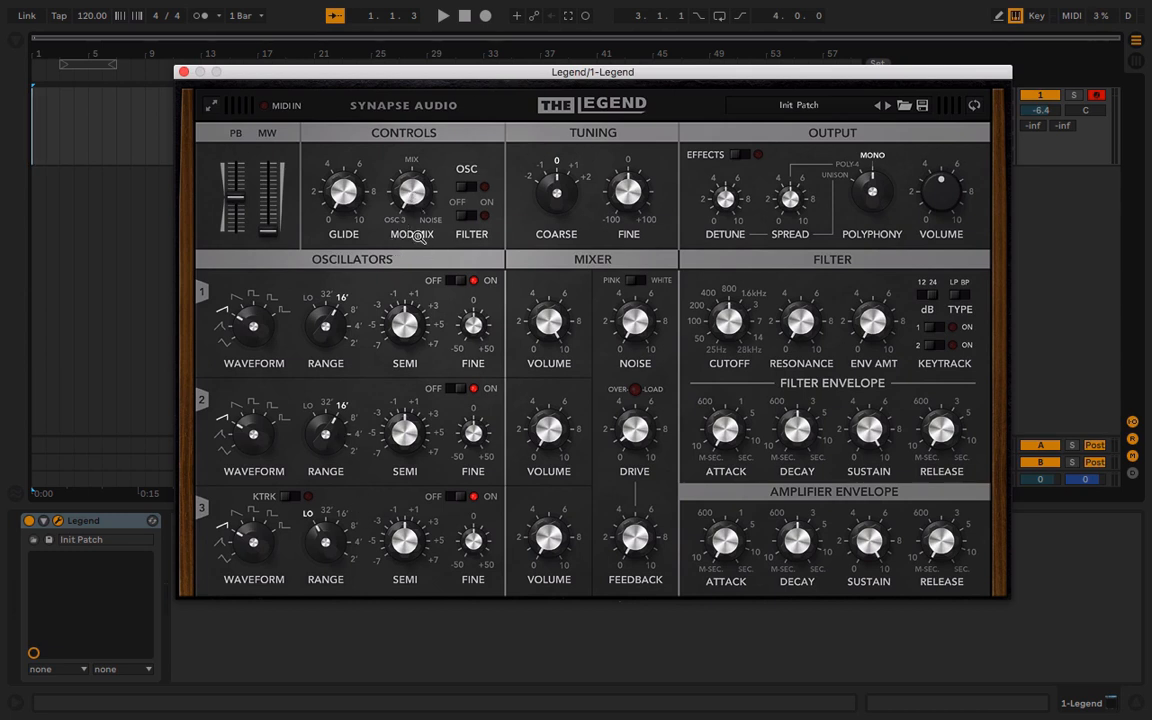
# Enable filter modulation and raise the modulation wheel to its maximum while playing a test note
pyautogui.click(471, 212)
pyautogui.press('a')
pyautogui.moveTo(276, 227); pyautogui.dragTo(301, 26)
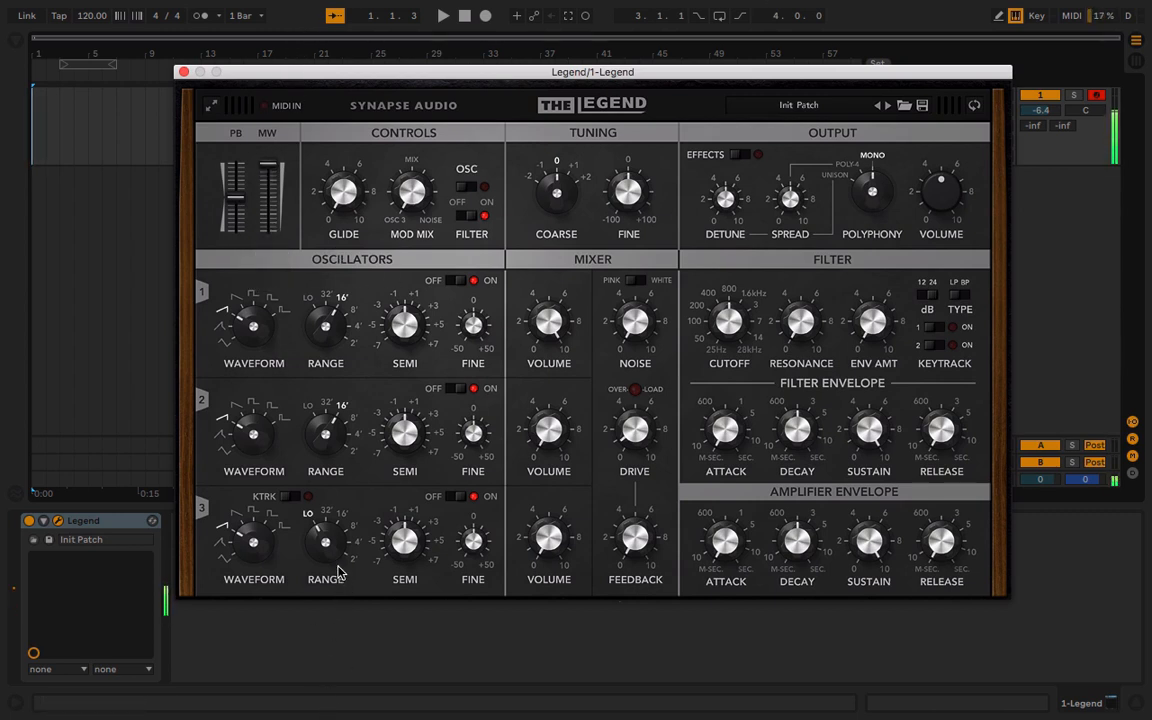
# Raise oscillator 3's range to 4' to speed up the filter modulation while playing a test note
pyautogui.moveTo(325, 543); pyautogui.dragTo(312, 424)
pyautogui.press('a')
pyautogui.moveTo(328, 551); pyautogui.dragTo(324, 507)
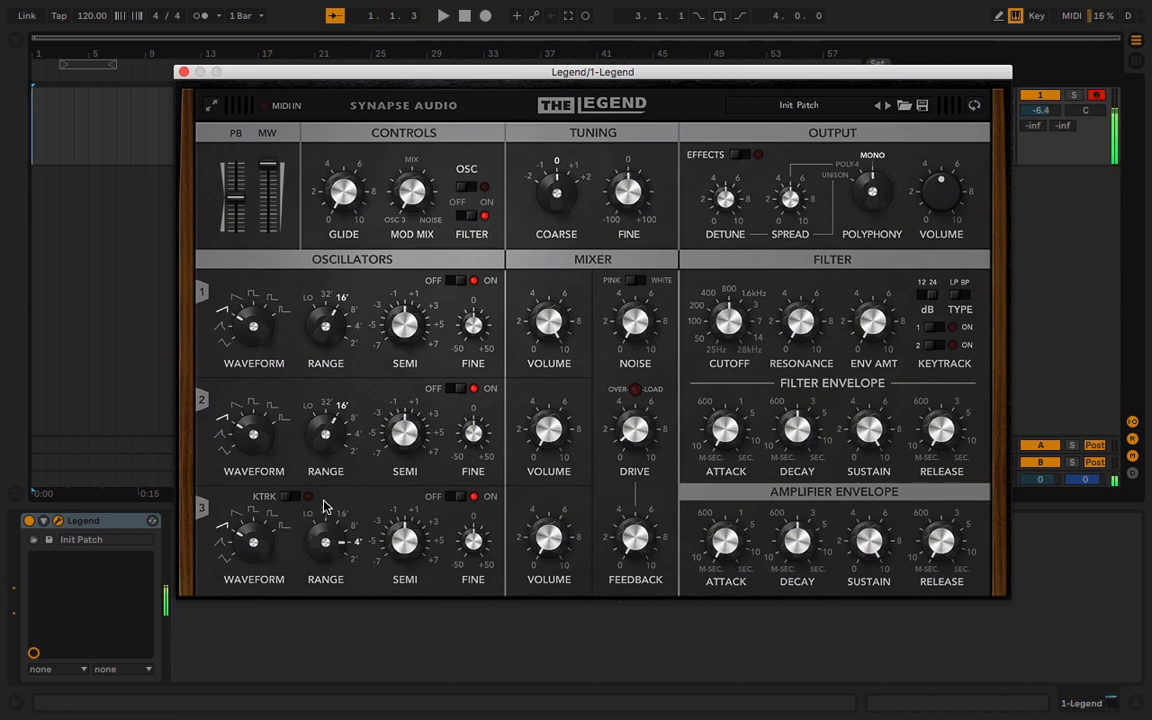
# Turn on oscillator 3's key tracking and lower its range to 8' and on to 16'
pyautogui.click(287, 499)
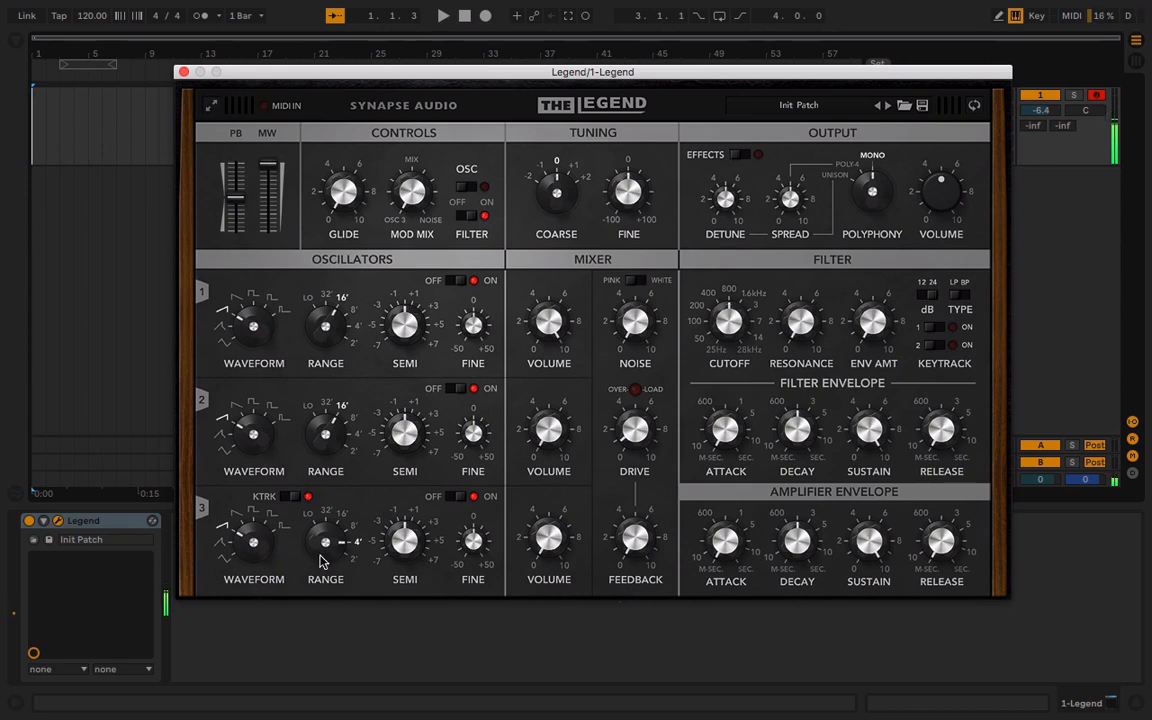
pyautogui.moveTo(322, 525); pyautogui.dragTo(321, 541)
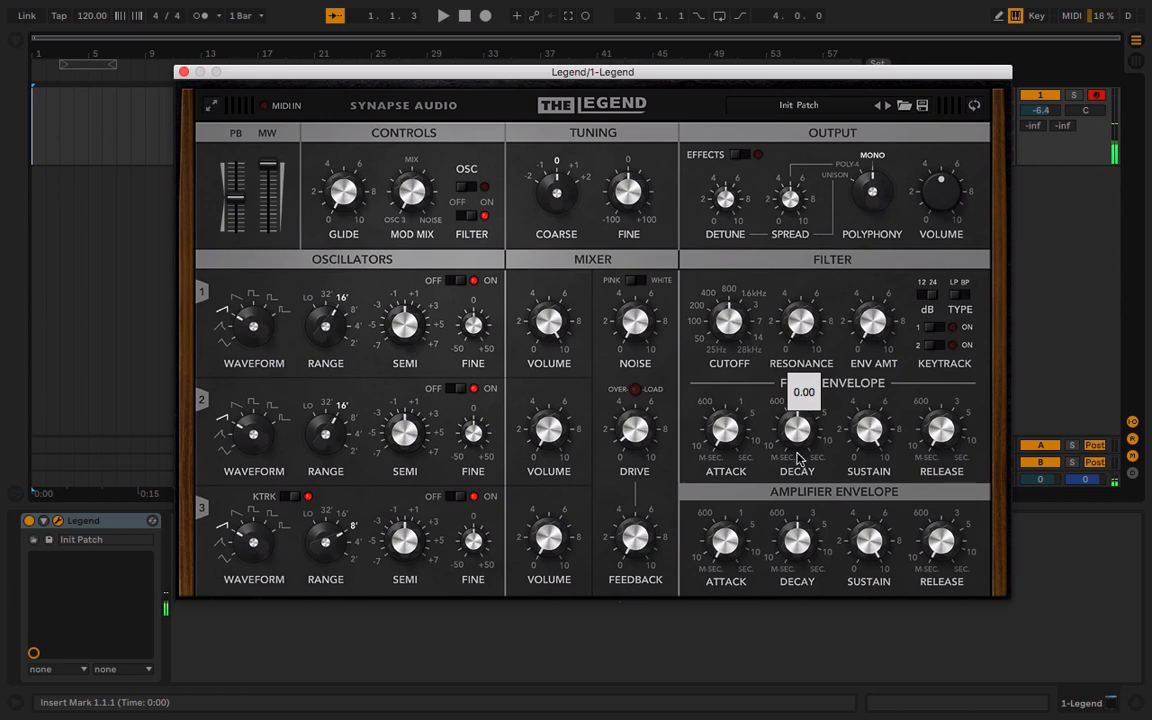
pyautogui.moveTo(349, 535); pyautogui.dragTo(331, 583)
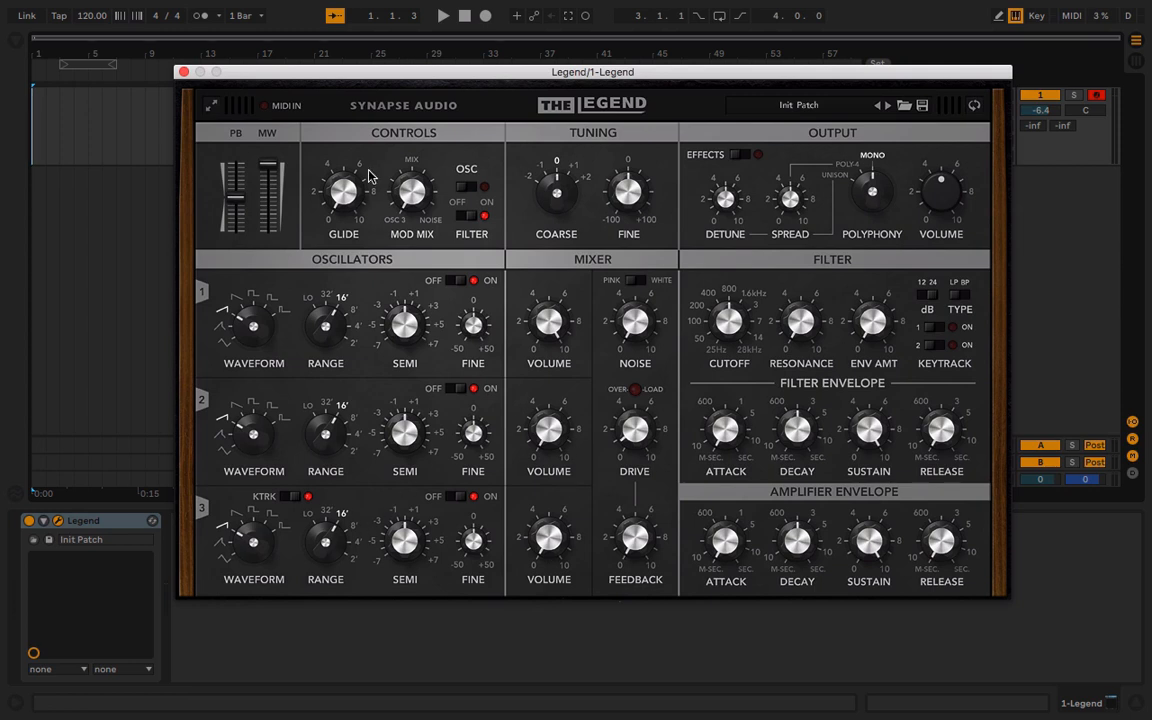
pyautogui.moveTo(267, 210); pyautogui.dragTo(268, 255)
# Load the Init Patch preset again and lower the output volume to about 2
pyautogui.click(793, 107)
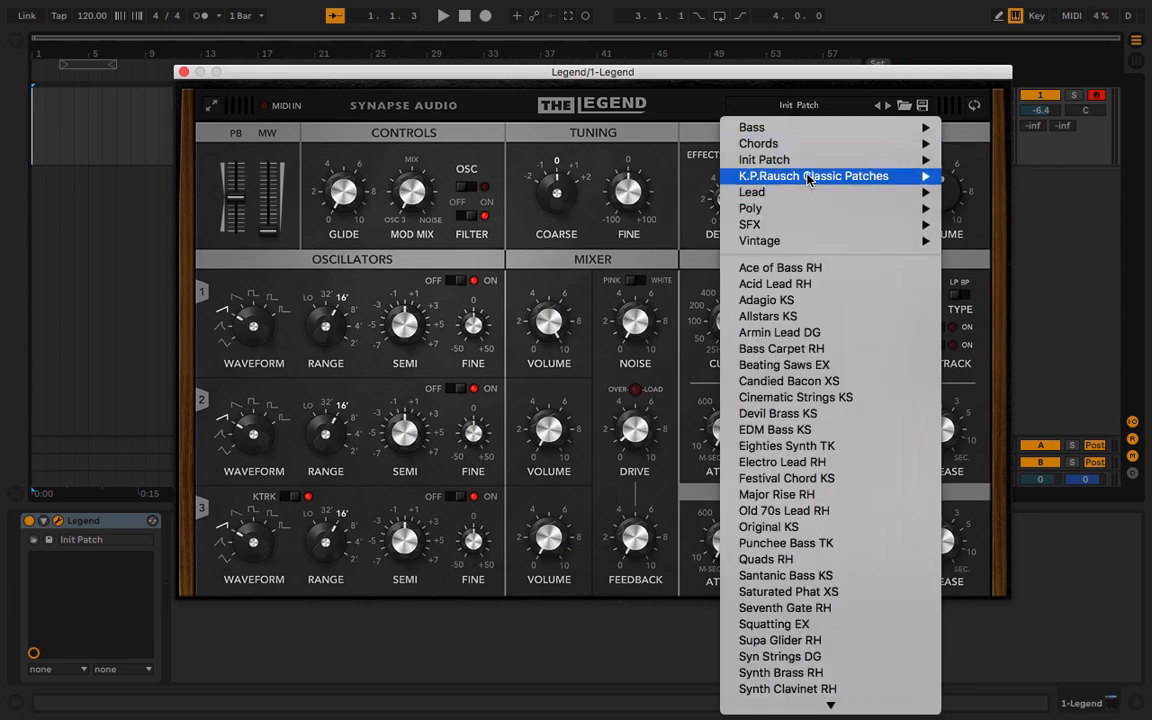
pyautogui.moveTo(925, 160)
pyautogui.click(963, 186)
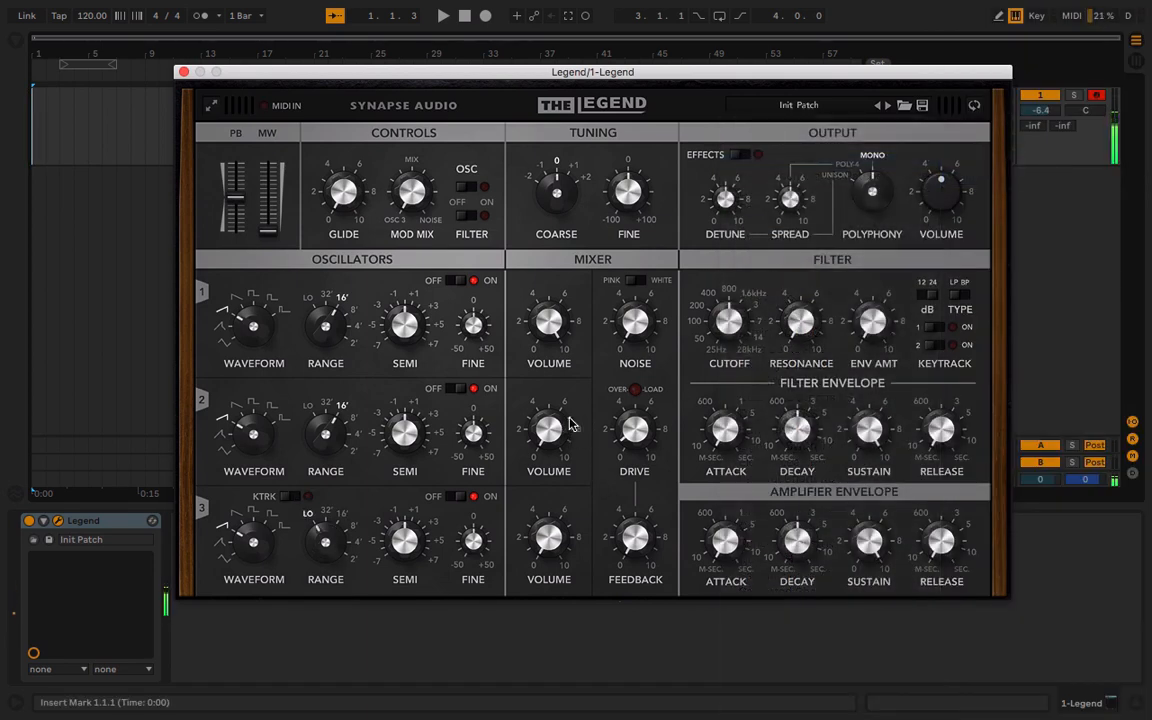
pyautogui.moveTo(940, 186); pyautogui.dragTo(943, 234)
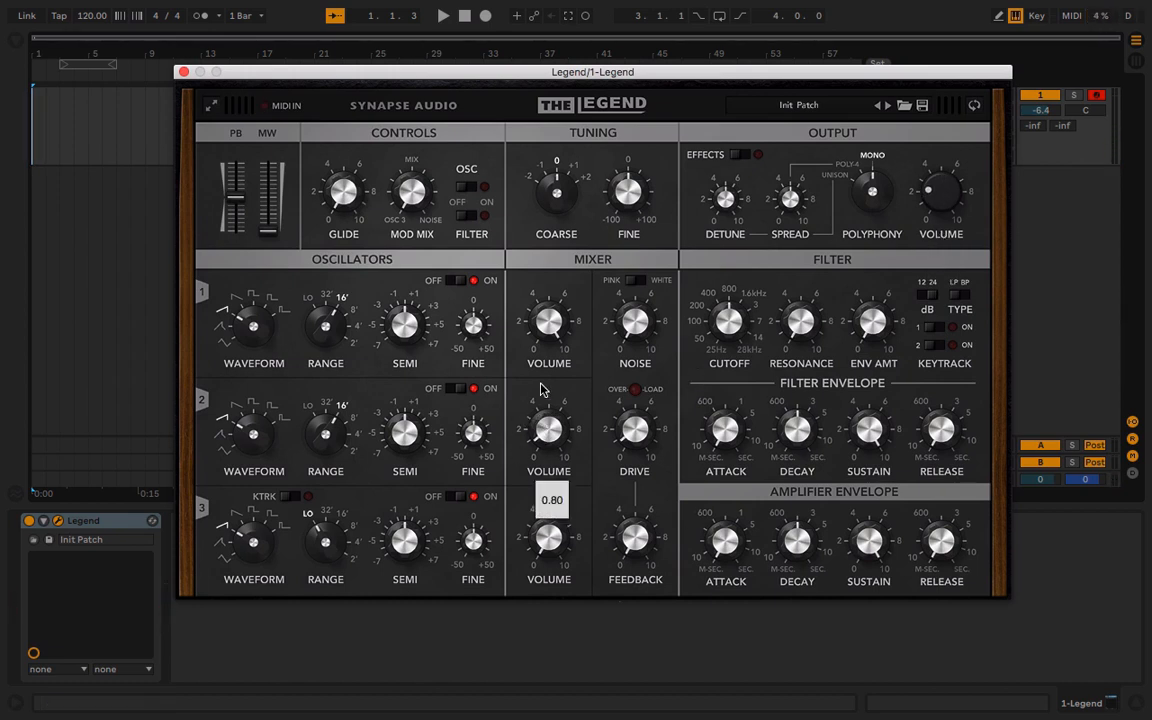
# Raise oscillator 3's semitone tuning, with its key tracking turned on and its range set to 32'
pyautogui.moveTo(405, 538); pyautogui.dragTo(404, 420)
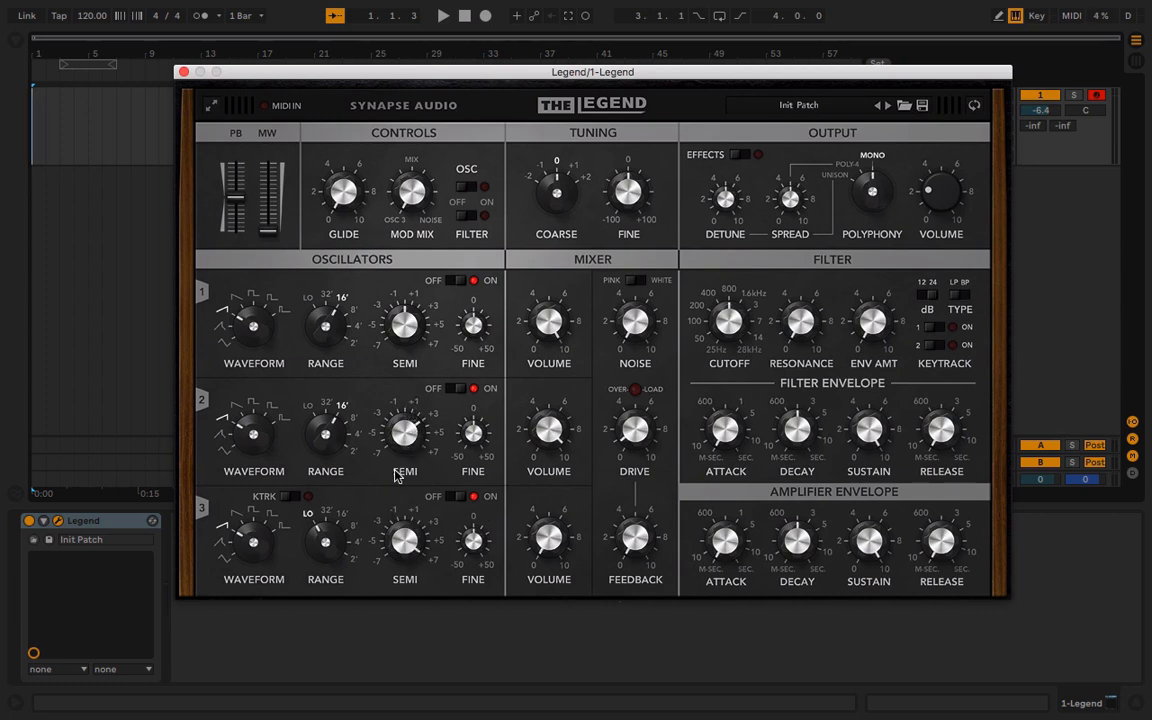
pyautogui.click(291, 495)
pyautogui.moveTo(335, 521); pyautogui.dragTo(334, 493)
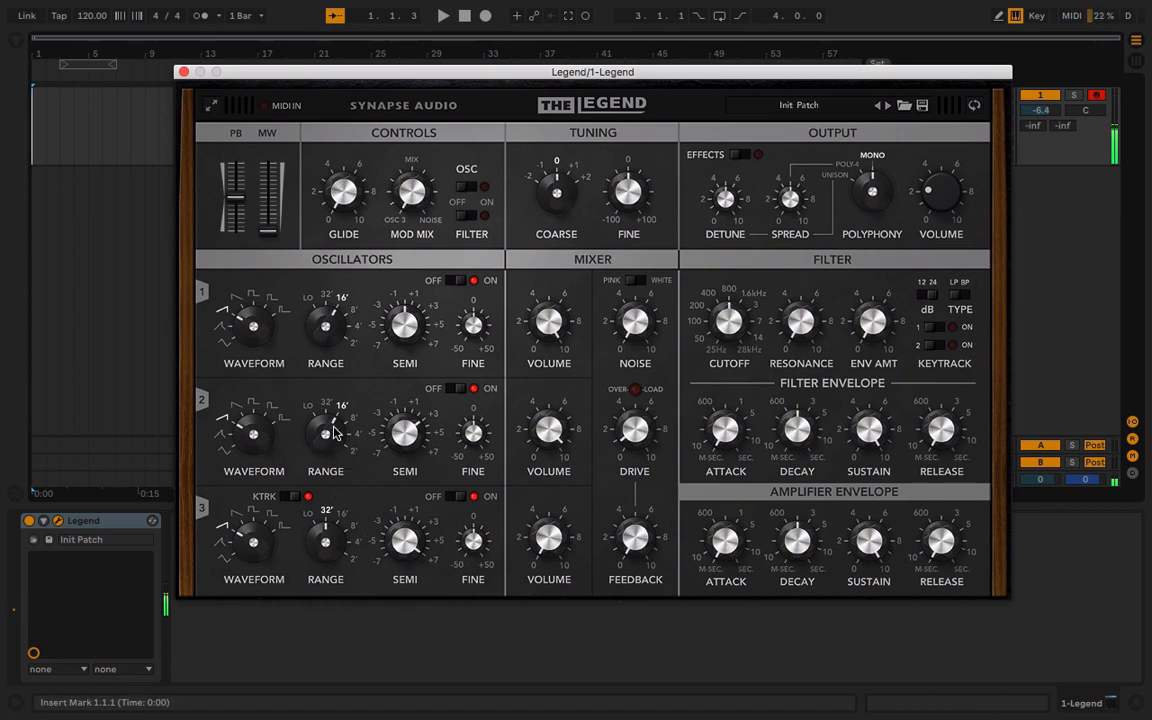
# Raise oscillator 1's range to 8' and play a test note in a higher keyboard octave
pyautogui.moveTo(326, 321); pyautogui.dragTo(331, 281)
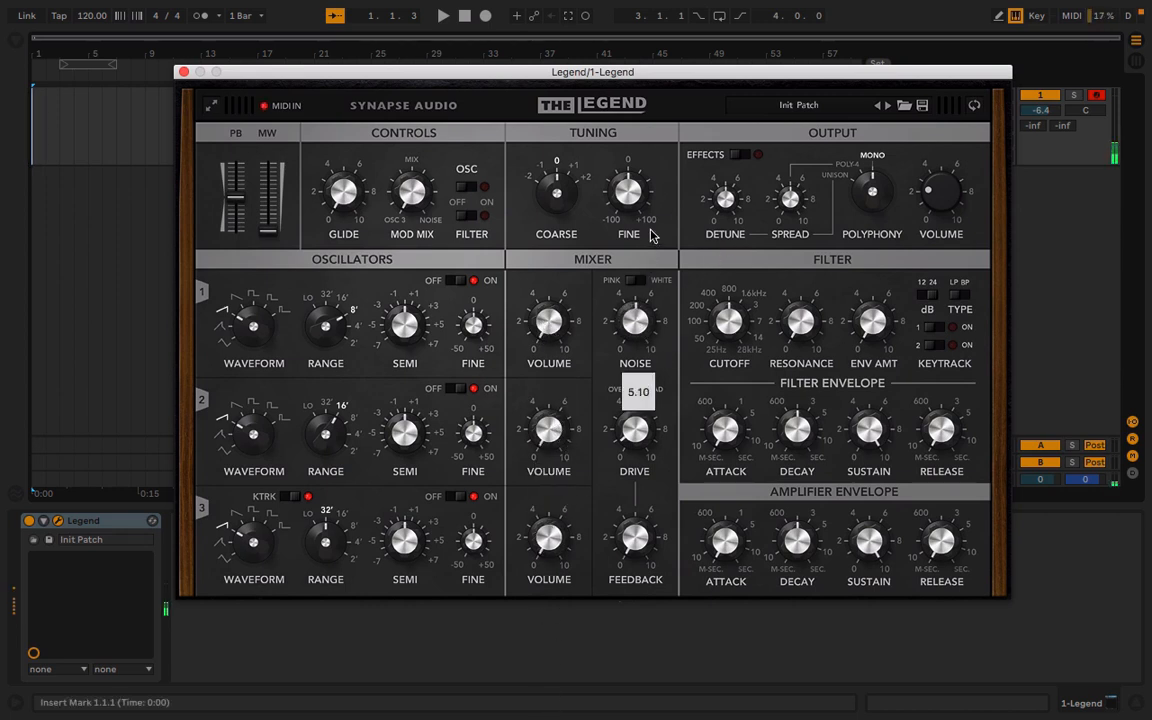
pyautogui.press('x')
pyautogui.press('a')
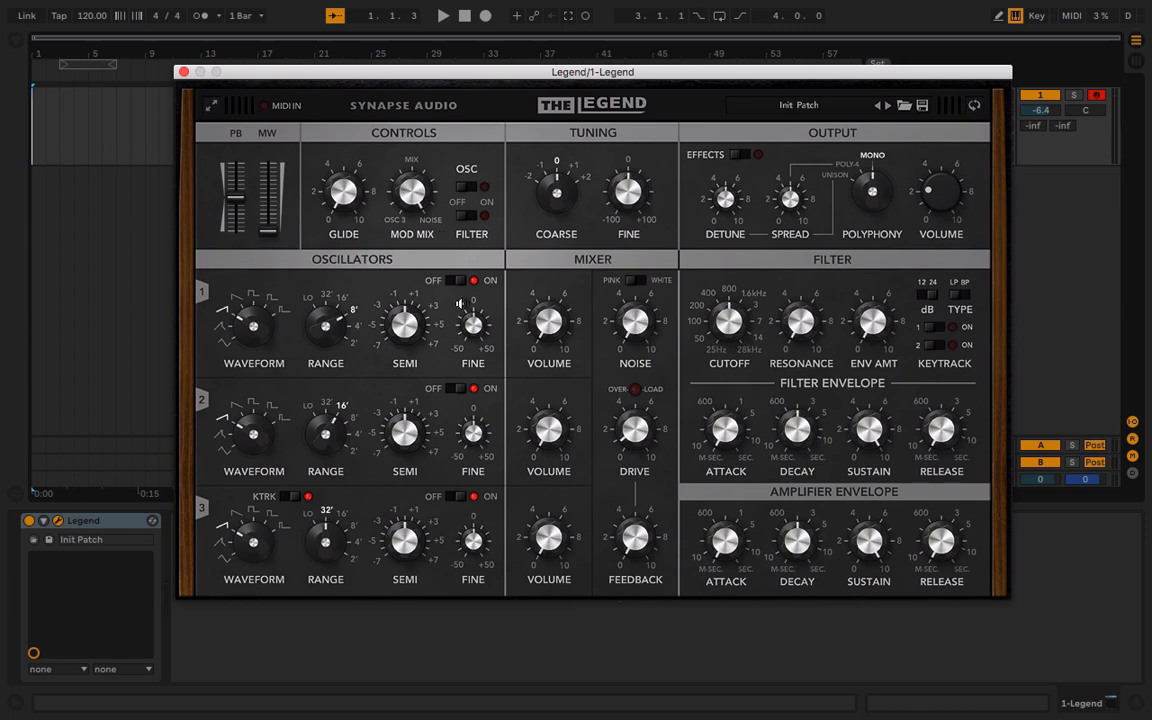
# Enable oscillator modulation and raise oscillator 1's volume in the mixer
pyautogui.click(475, 186)
pyautogui.click(556, 323)
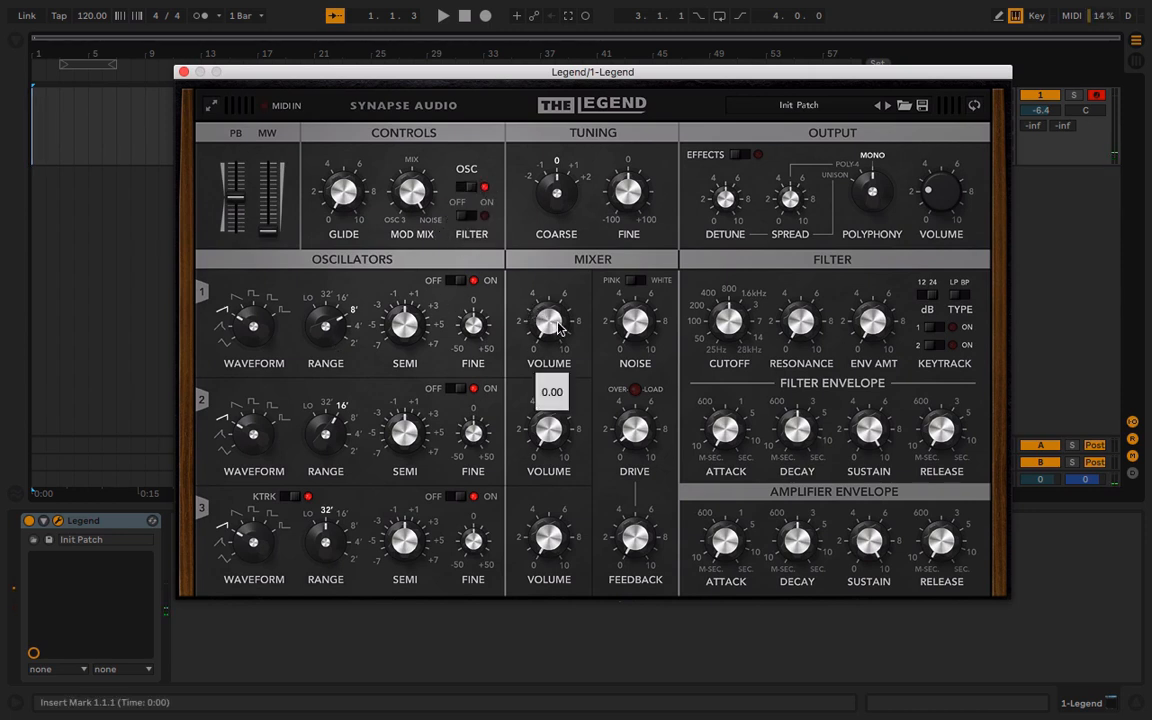
pyautogui.moveTo(556, 323); pyautogui.dragTo(510, 130)
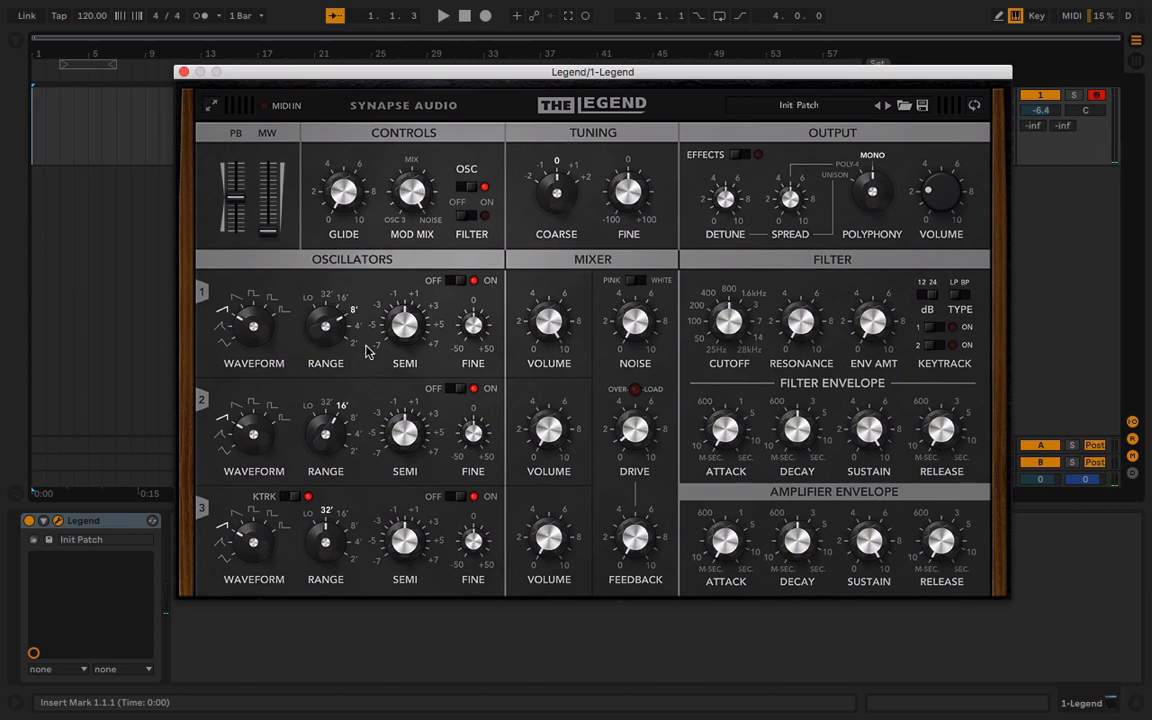
# Set oscillator 1's range to 16' and move the modulation wheel to about halfway and back to zero
pyautogui.moveTo(326, 338)
pyautogui.mouseDown()
pyautogui.moveTo(325, 368)
pyautogui.moveTo(325, 355)
pyautogui.mouseUp()
pyautogui.moveTo(269, 235); pyautogui.dragTo(270, 185)
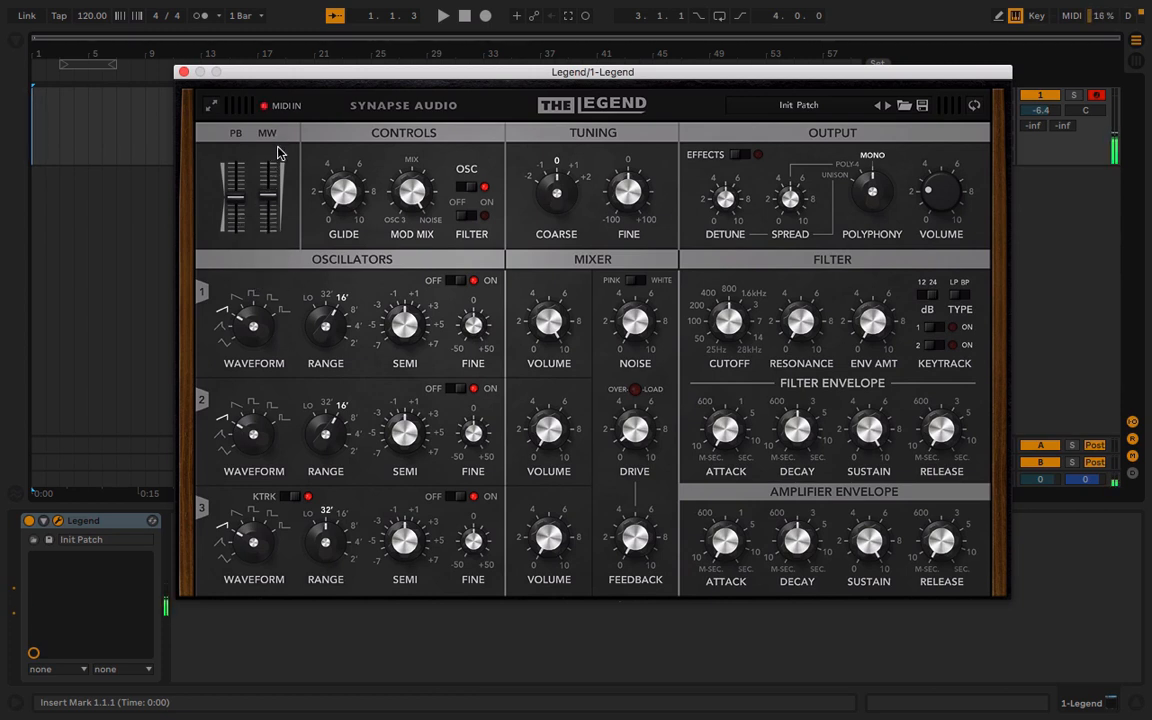
pyautogui.moveTo(278, 218); pyautogui.dragTo(274, 601)
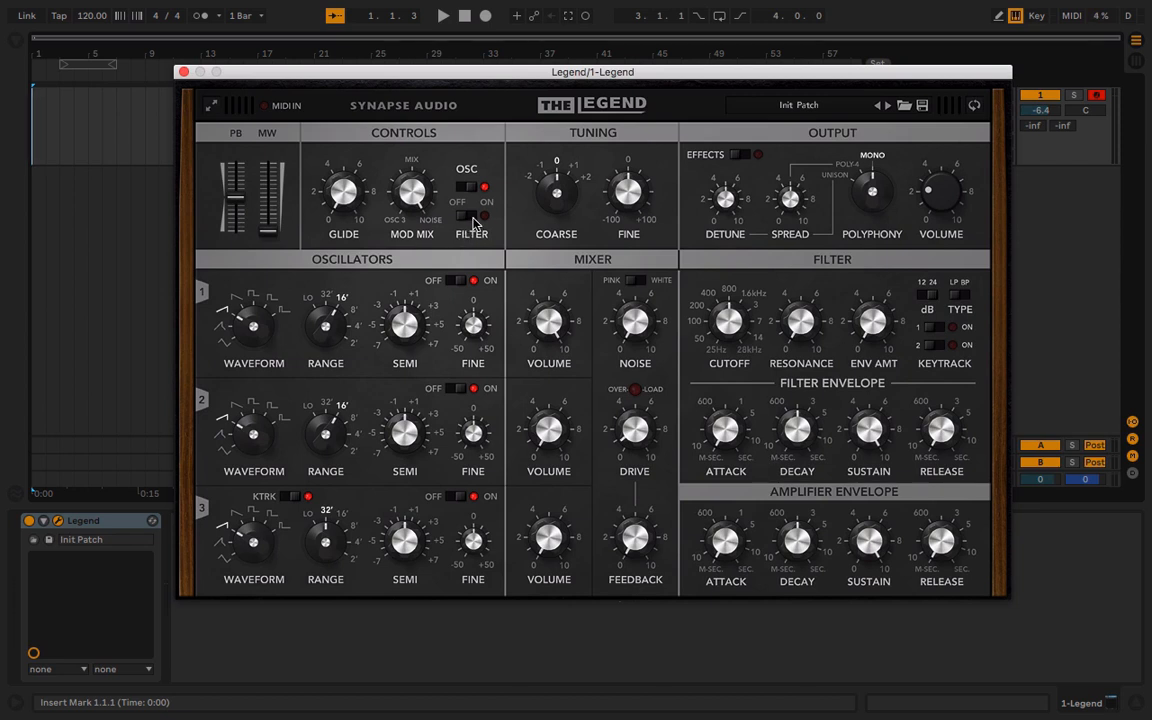
# Switch the modulation from the oscillators to the filter and raise the modulation wheel to its maximum
pyautogui.click(474, 218)
pyautogui.click(464, 188)
pyautogui.moveTo(262, 238); pyautogui.dragTo(291, 49)
# Raise the filter resonance and lower the cutoff to about 237 Hz while playing a test note
pyautogui.moveTo(824, 327); pyautogui.dragTo(844, 218)
pyautogui.moveTo(734, 316); pyautogui.dragTo(728, 350)
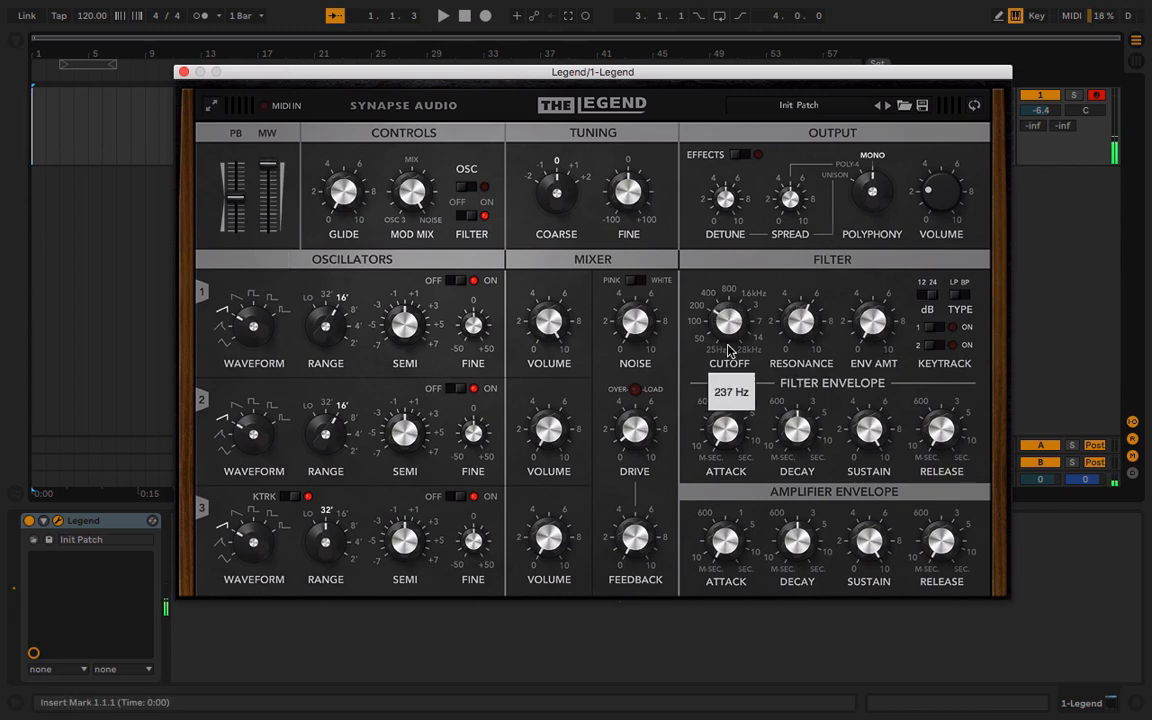
pyautogui.moveTo(797, 430); pyautogui.dragTo(720, 345)
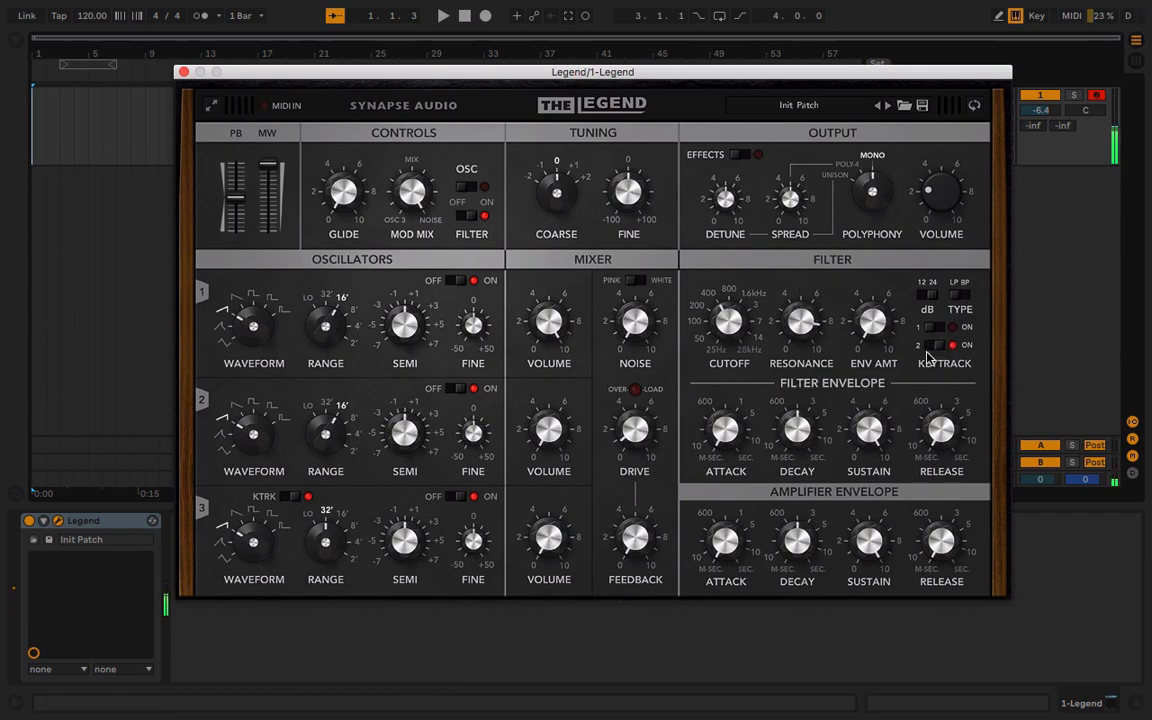
# Switch filter key tracking from 2 to 1 and adjust the filter's cutoff and envelope amount
pyautogui.click(936, 329)
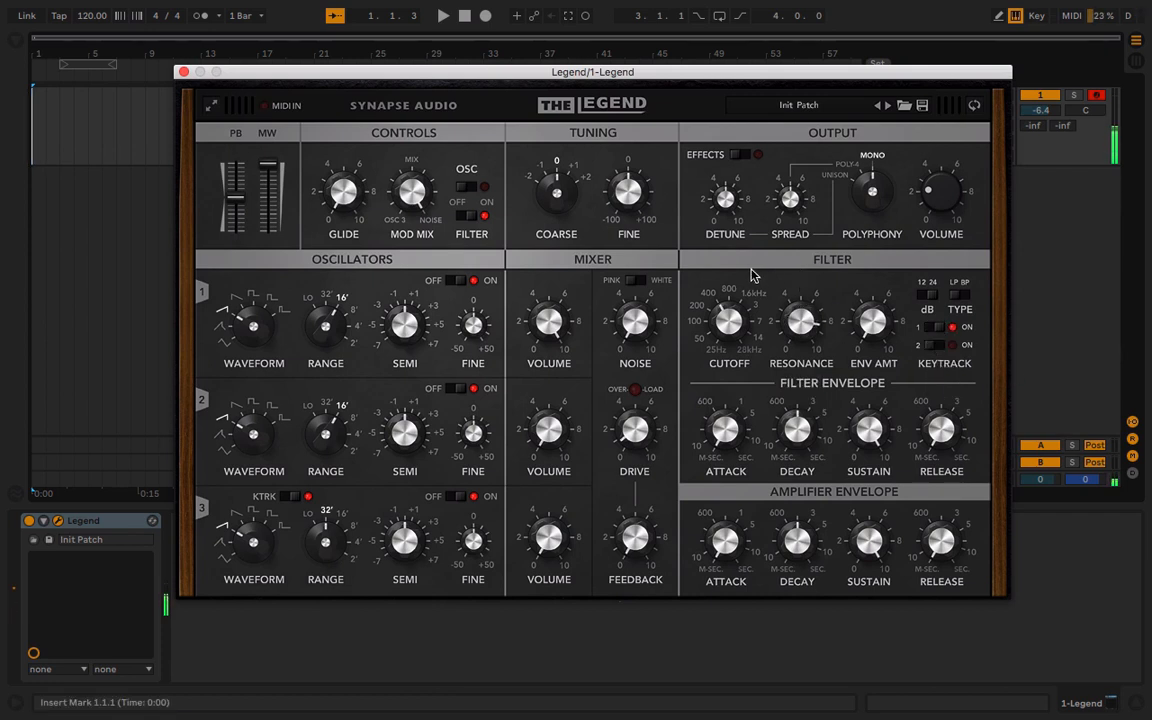
pyautogui.moveTo(738, 350)
pyautogui.mouseDown()
pyautogui.moveTo(741, 338)
pyautogui.moveTo(740, 352)
pyautogui.mouseUp()
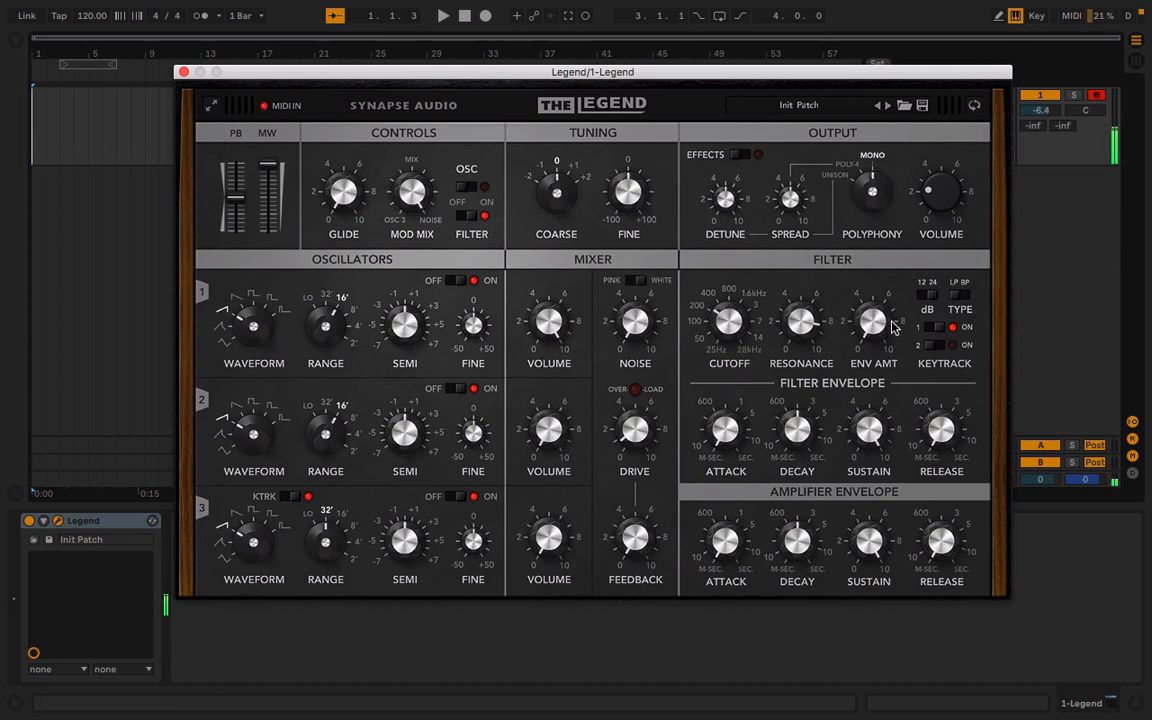
pyautogui.moveTo(879, 320); pyautogui.dragTo(879, 307)
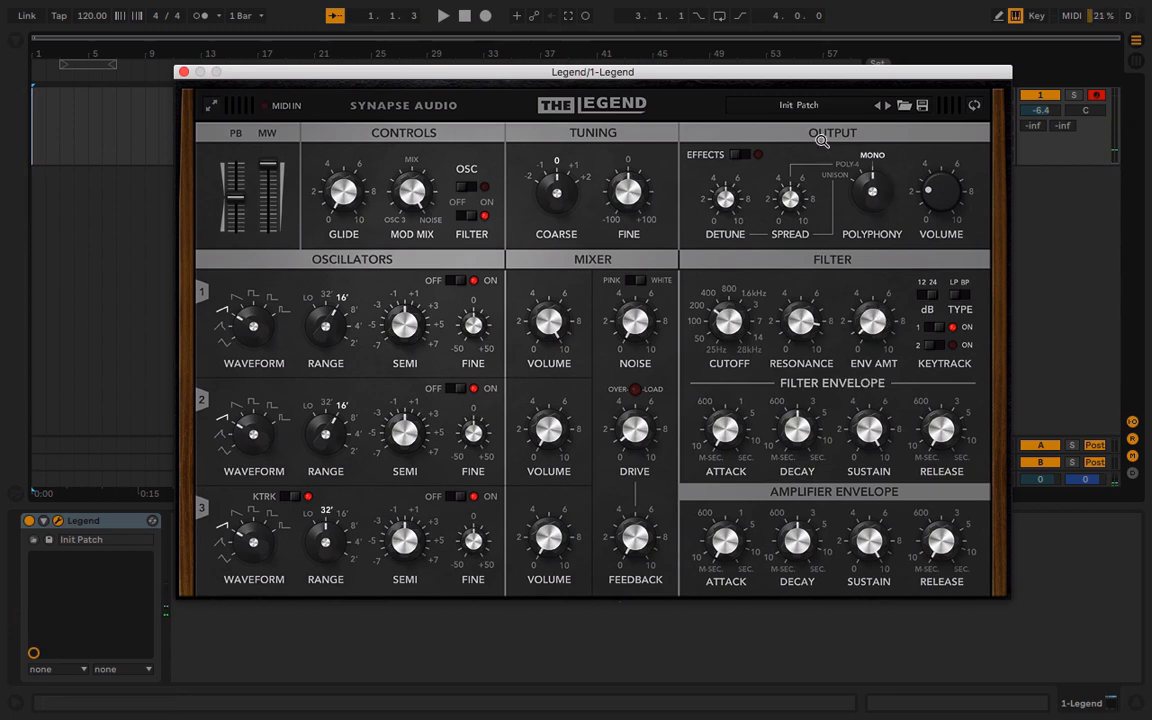
# Load the Init Patch preset again to reset all controls
pyautogui.click(798, 107)
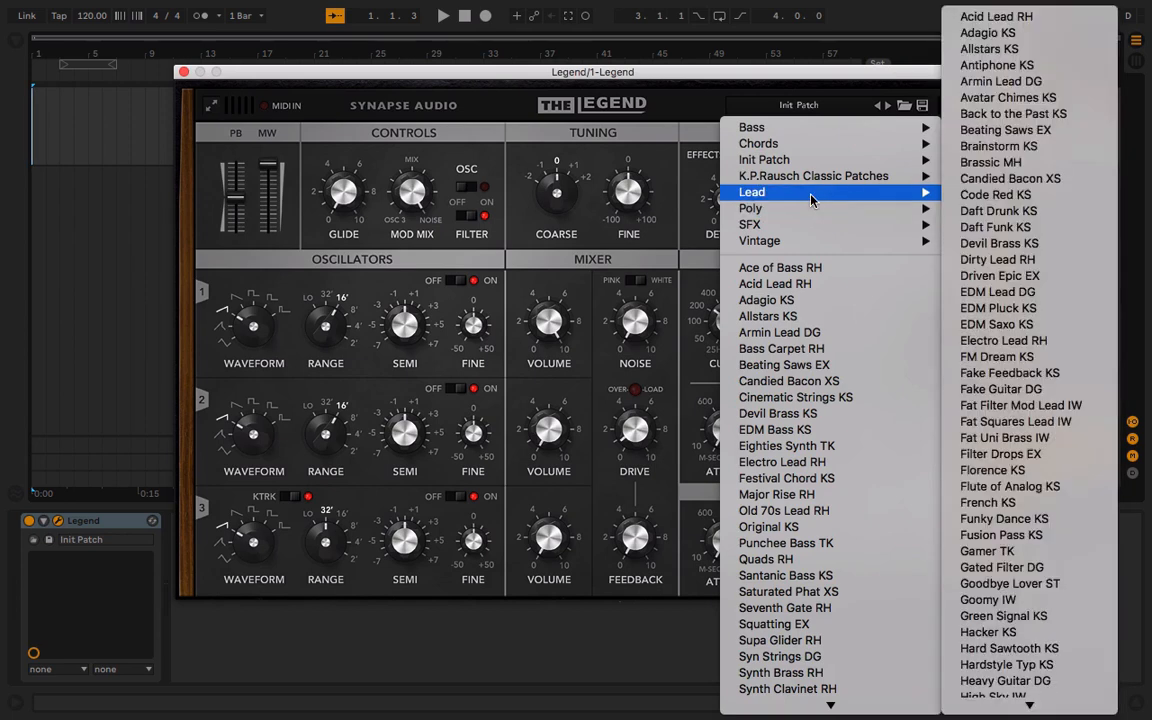
pyautogui.moveTo(812, 162)
pyautogui.click(972, 179)
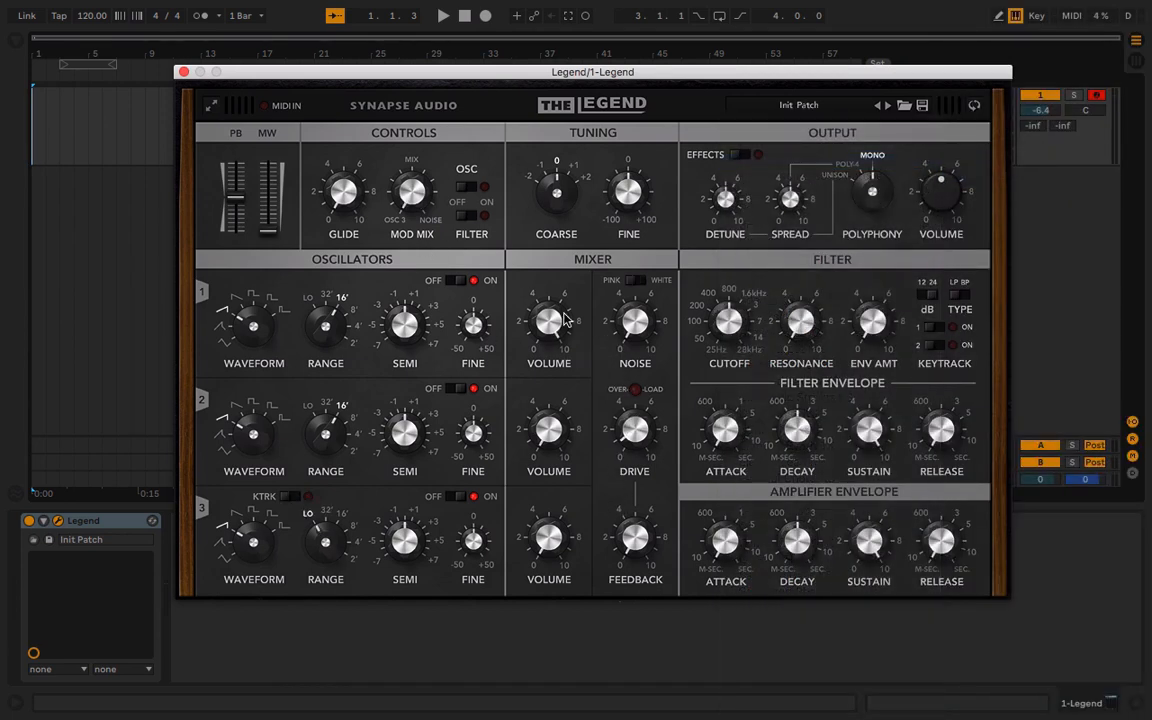
# Set oscillator 1 to a square wave and shape the filter with a lower cutoff and a shorter envelope decay
pyautogui.moveTo(256, 318); pyautogui.dragTo(261, 252)
pyautogui.moveTo(744, 356); pyautogui.dragTo(764, 430)
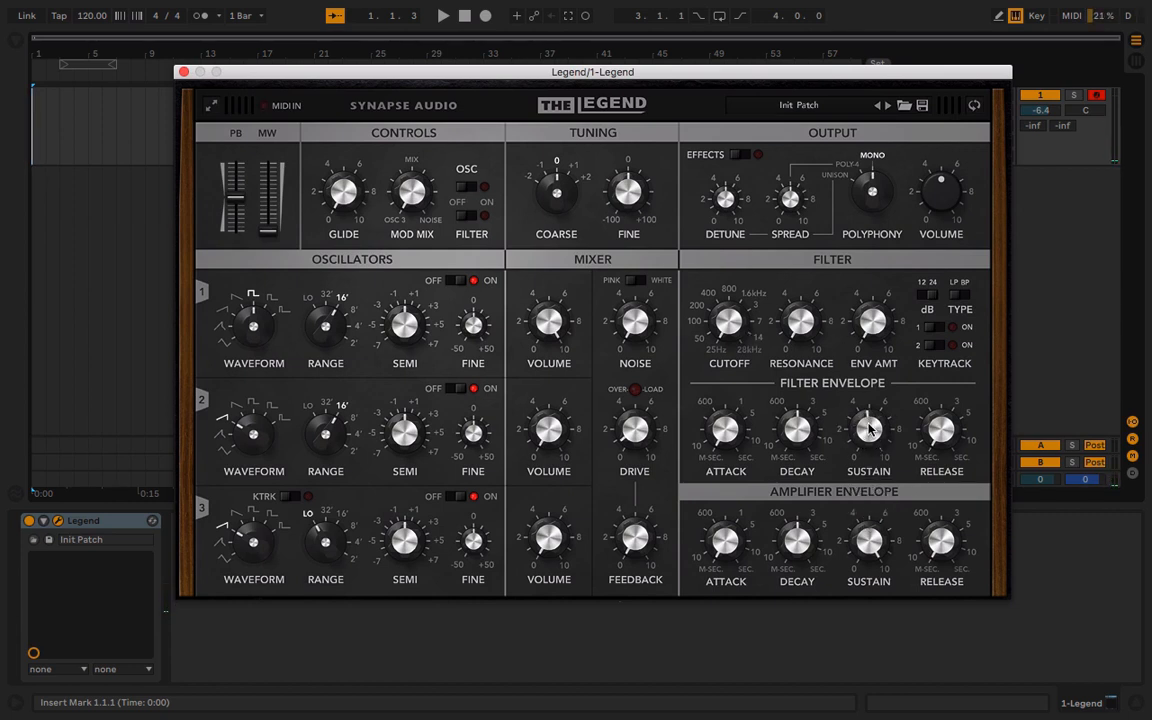
pyautogui.moveTo(798, 418); pyautogui.dragTo(798, 433)
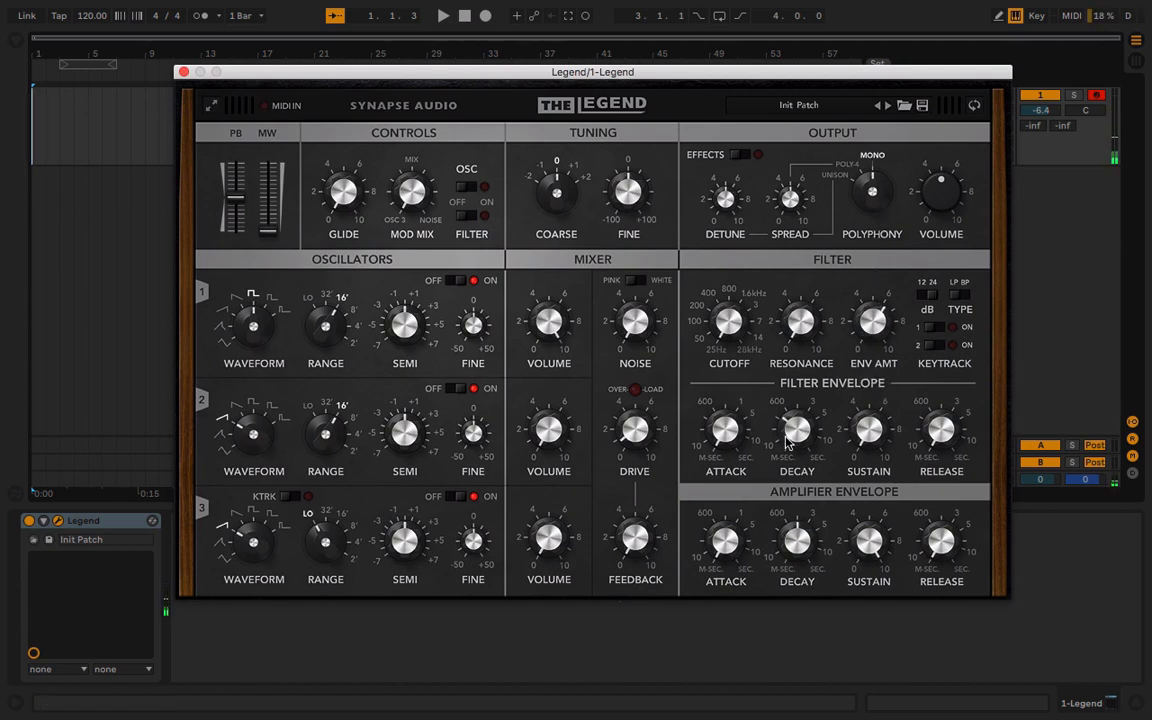
pyautogui.moveTo(785, 408)
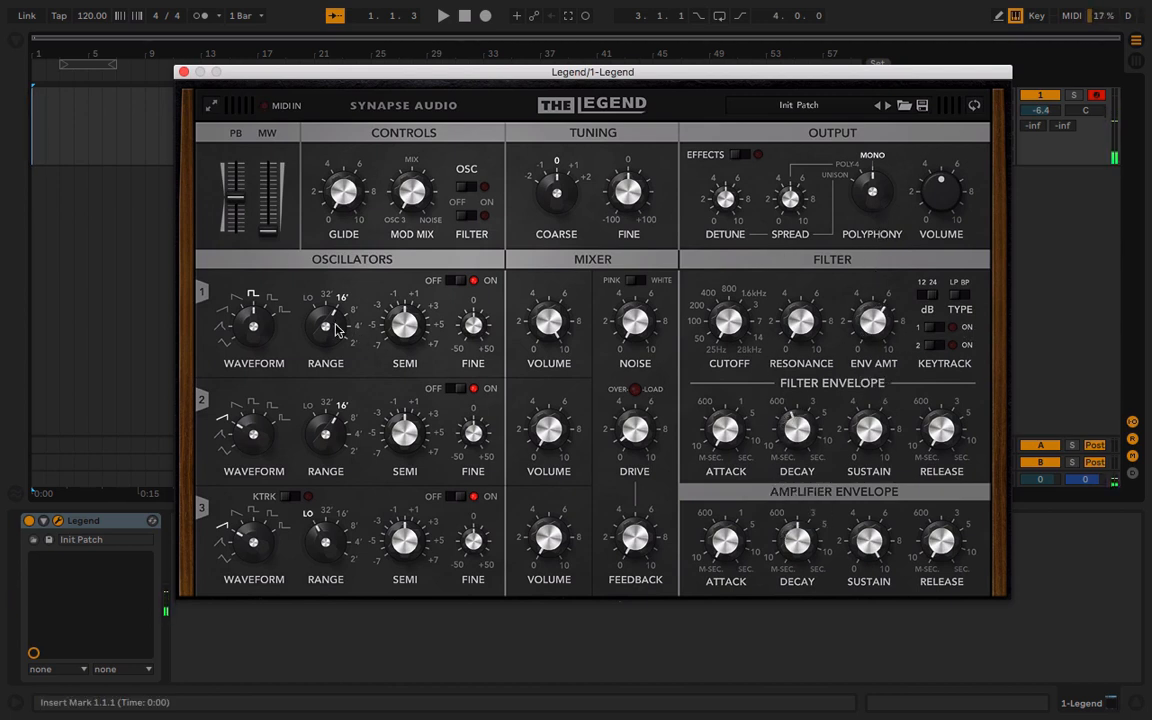
# Set oscillator 1's range to 32' and lower the output volume to about 2 while playing in a higher octave
pyautogui.moveTo(328, 321); pyautogui.dragTo(326, 341)
pyautogui.press('x')
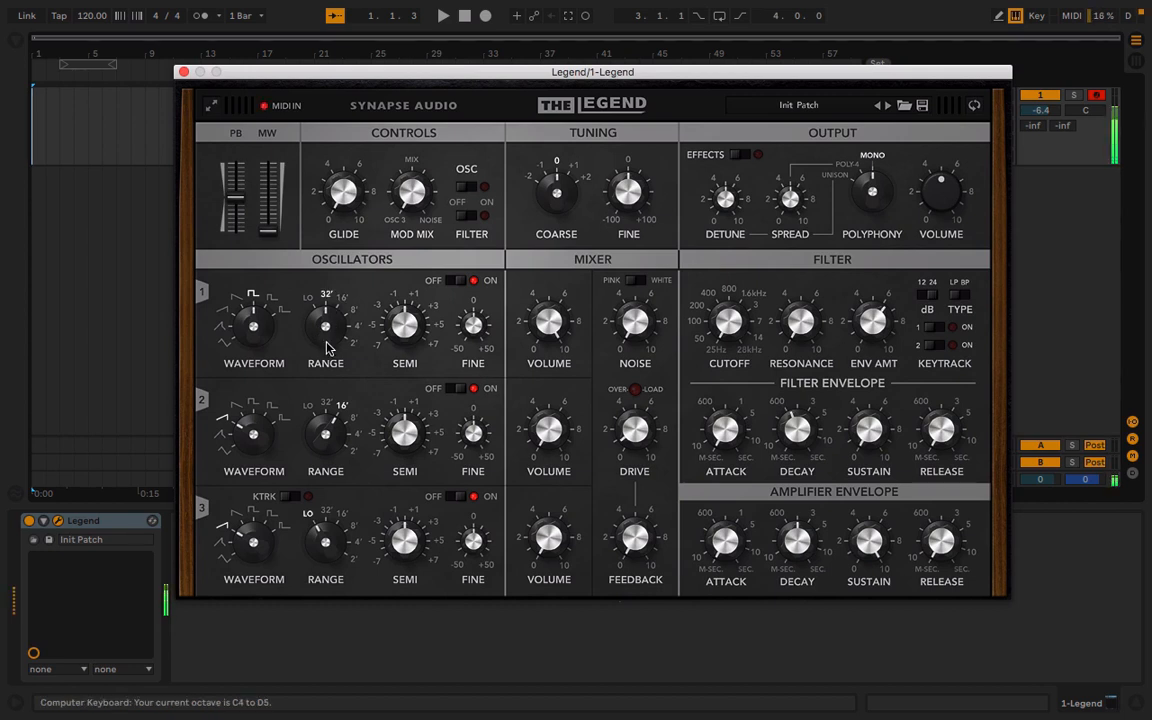
pyautogui.moveTo(938, 172); pyautogui.dragTo(935, 223)
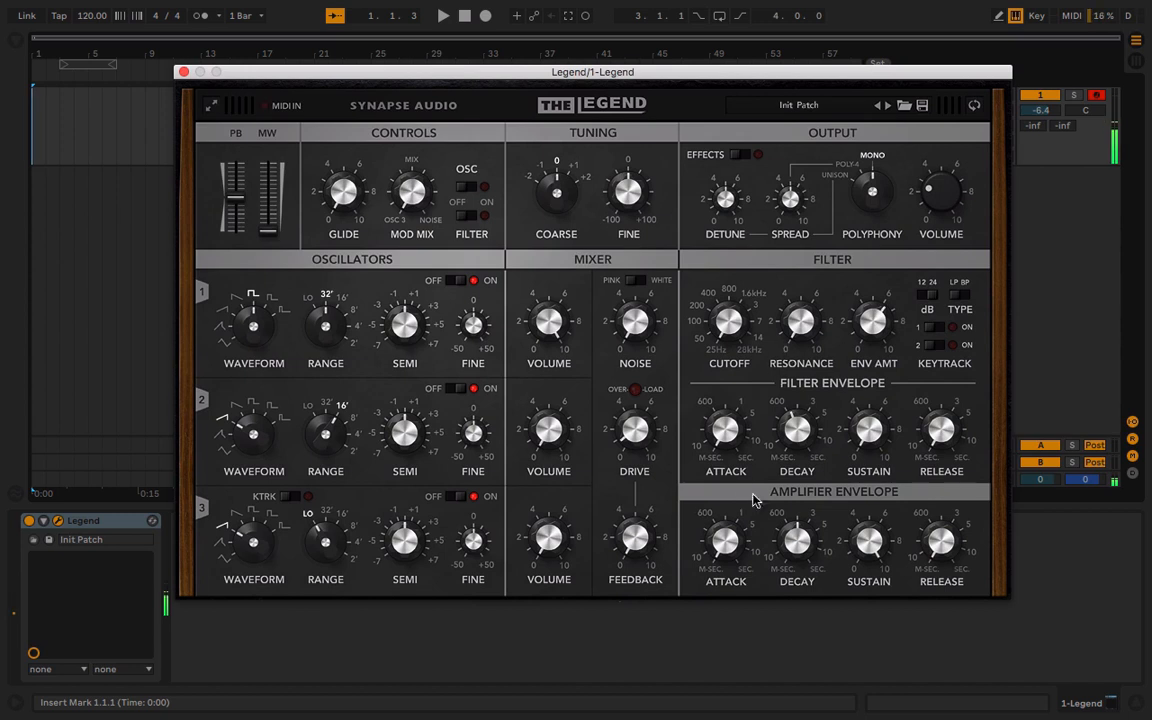
# Raise the mixer's feedback and the filter cutoff while playing test notes
pyautogui.moveTo(718, 442)
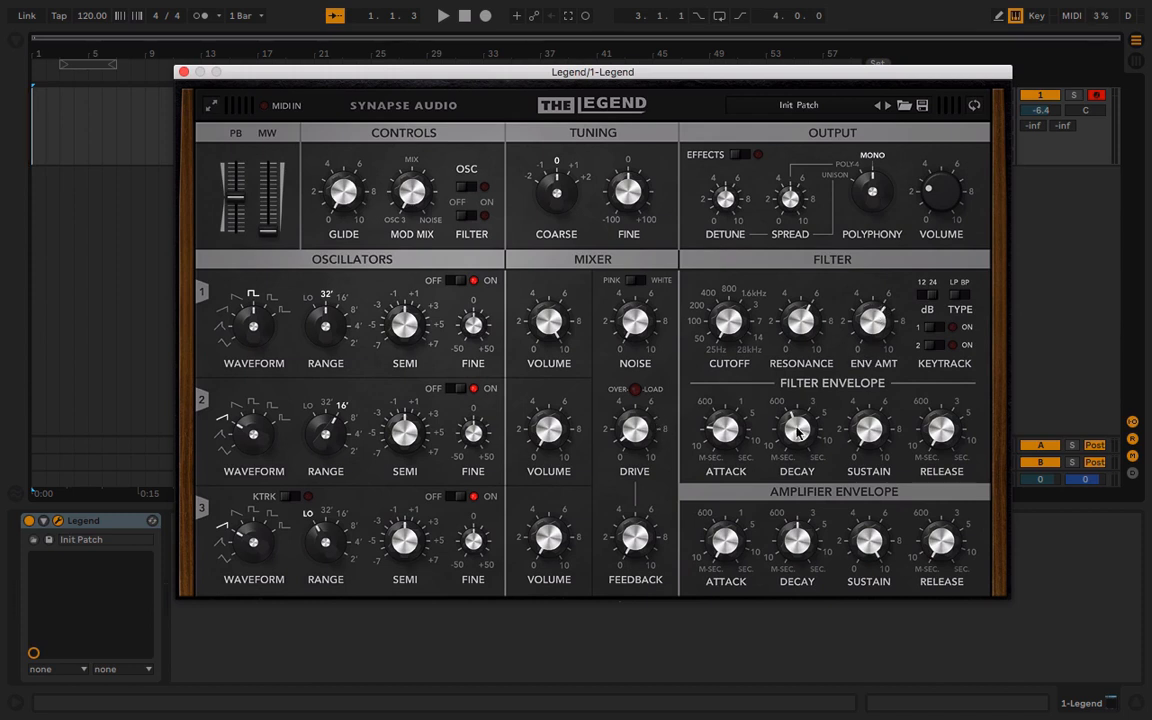
pyautogui.moveTo(645, 549)
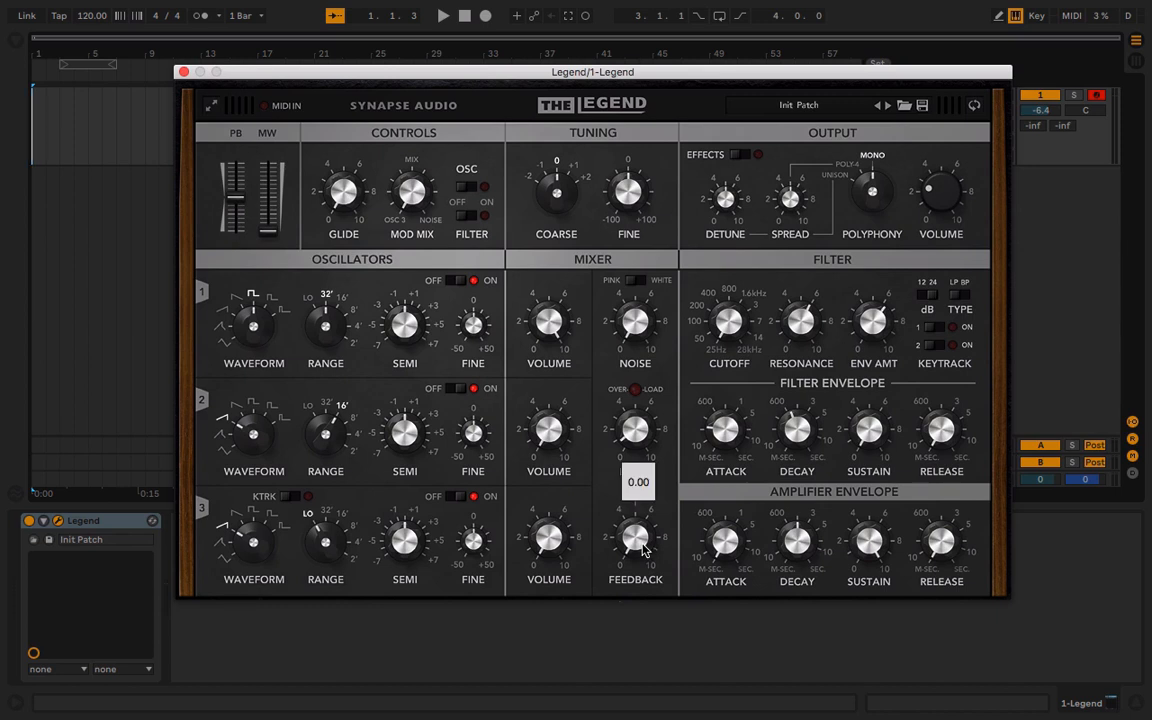
pyautogui.moveTo(637, 543); pyautogui.dragTo(638, 368)
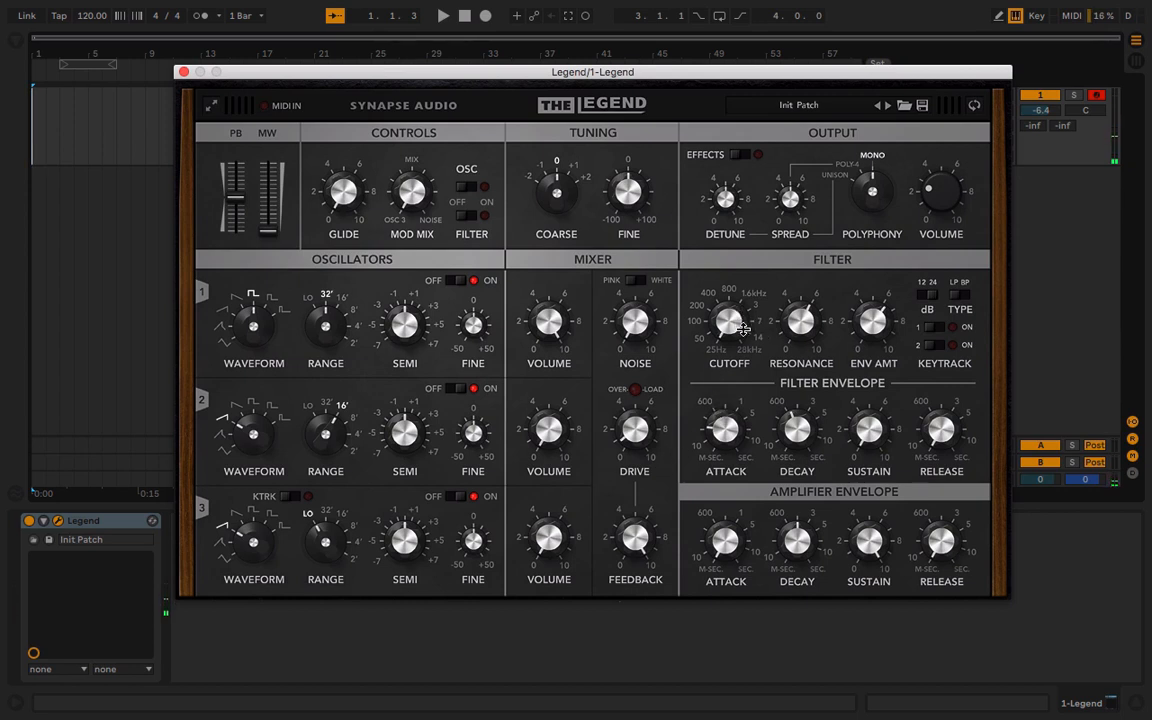
pyautogui.moveTo(740, 318)
pyautogui.moveTo(740, 318); pyautogui.dragTo(741, 263)
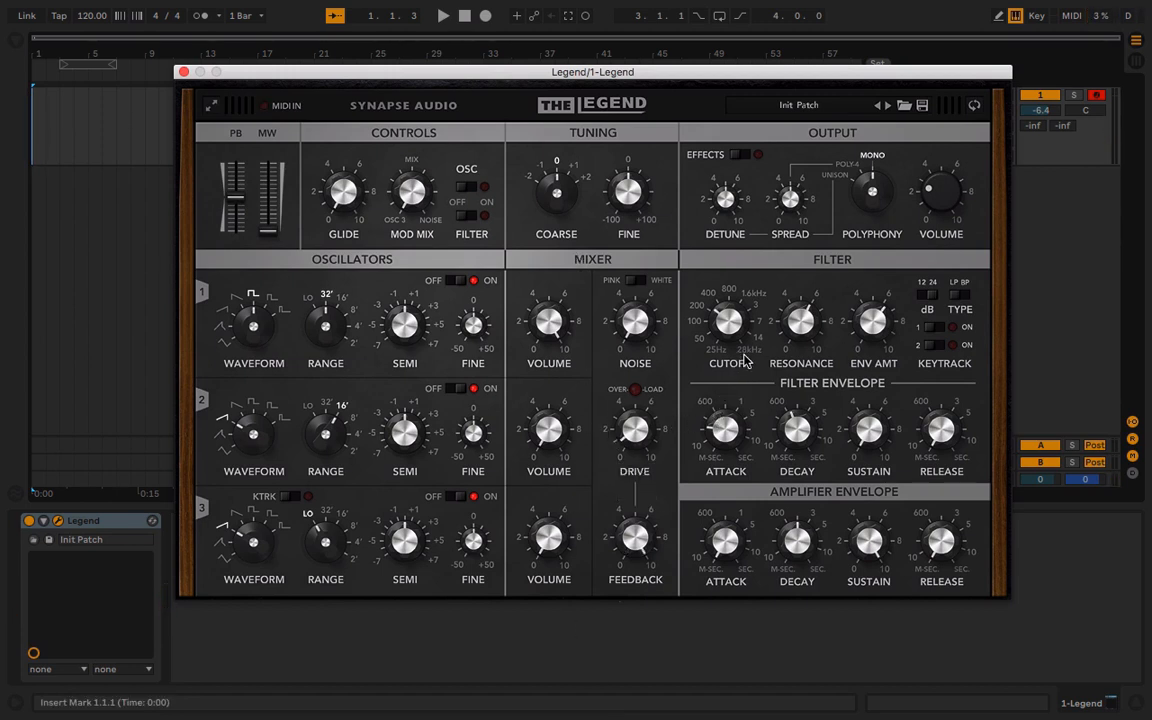
# Turn on filter key tracking 1 and 2 and lower the filter's envelope amount to about 3
pyautogui.click(944, 330)
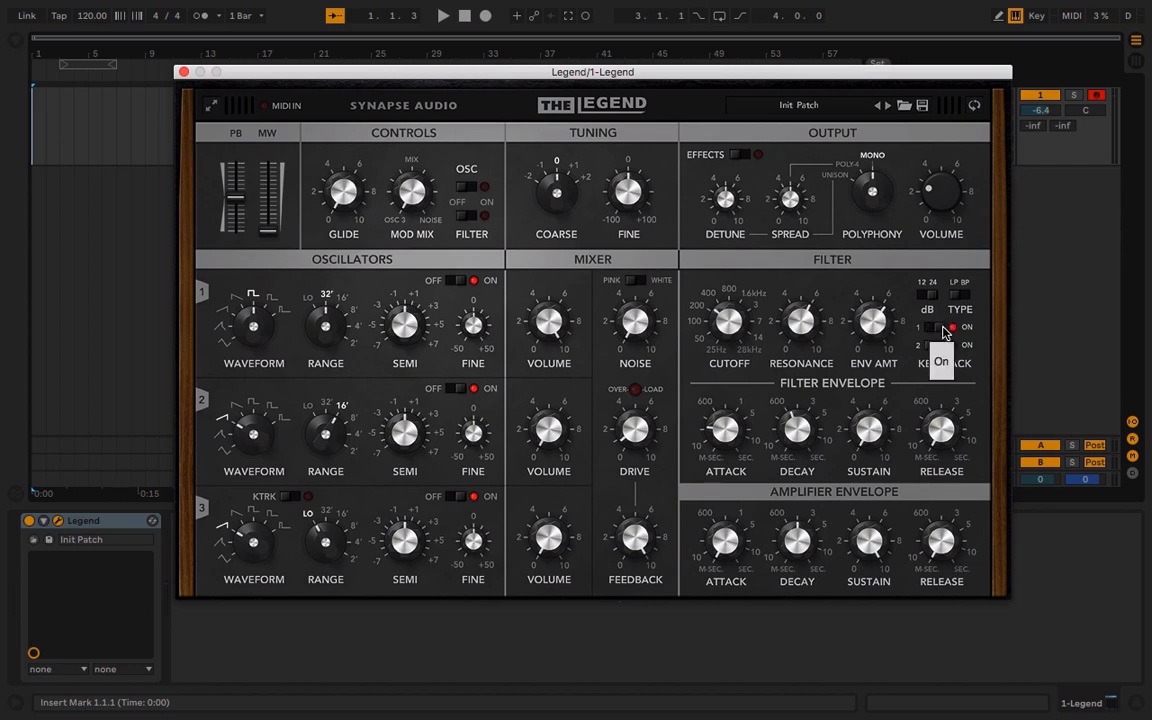
pyautogui.click(940, 346)
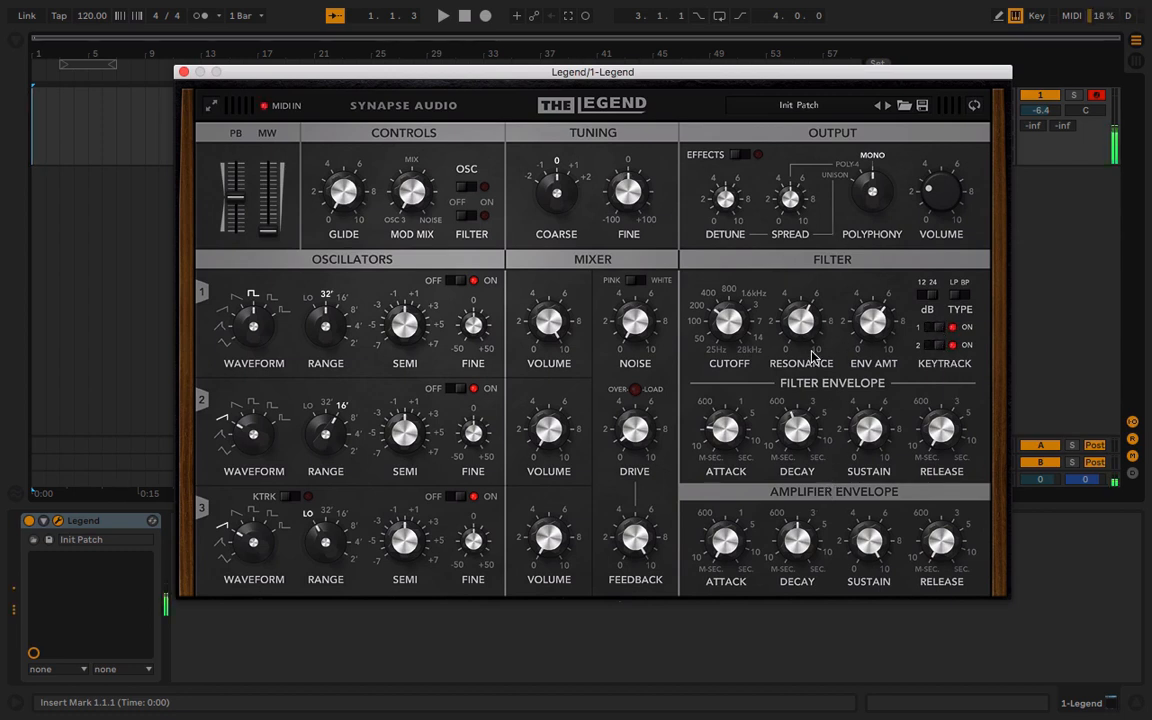
pyautogui.moveTo(710, 314); pyautogui.dragTo(709, 312)
pyautogui.moveTo(870, 318); pyautogui.dragTo(880, 378)
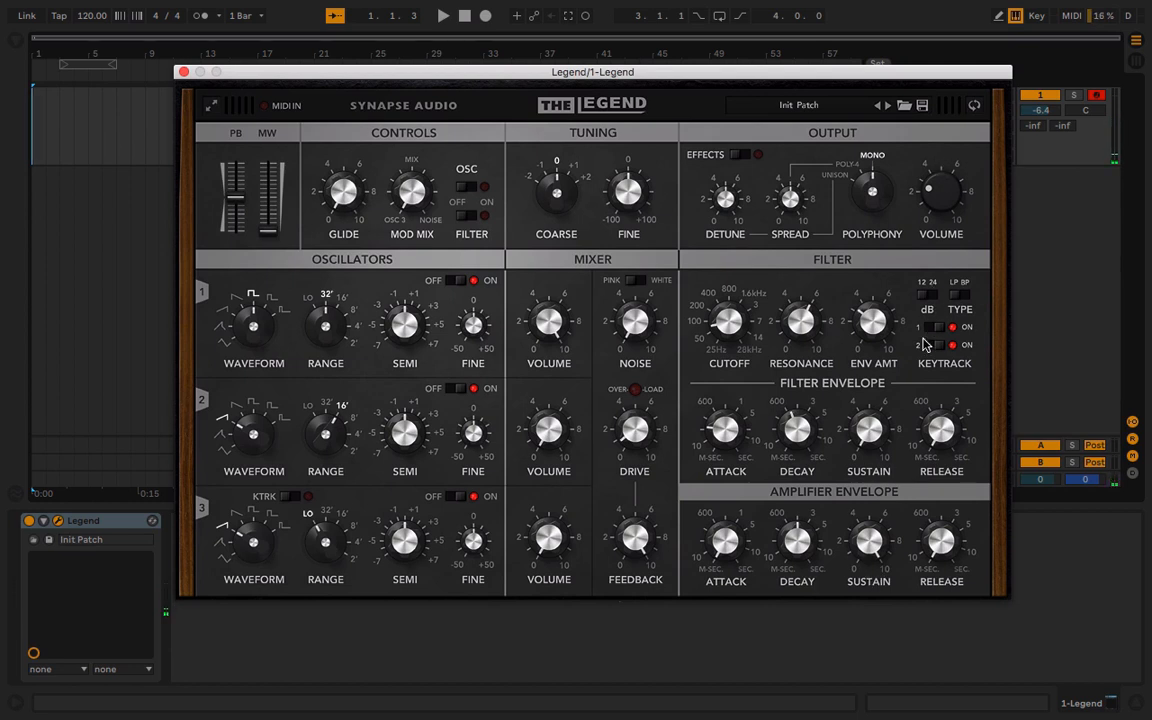
# Set the filter resonance to about 4, with a lower cutoff and key tracking 1 turned on
pyautogui.moveTo(810, 367); pyautogui.dragTo(811, 342)
pyautogui.moveTo(741, 321); pyautogui.dragTo(743, 350)
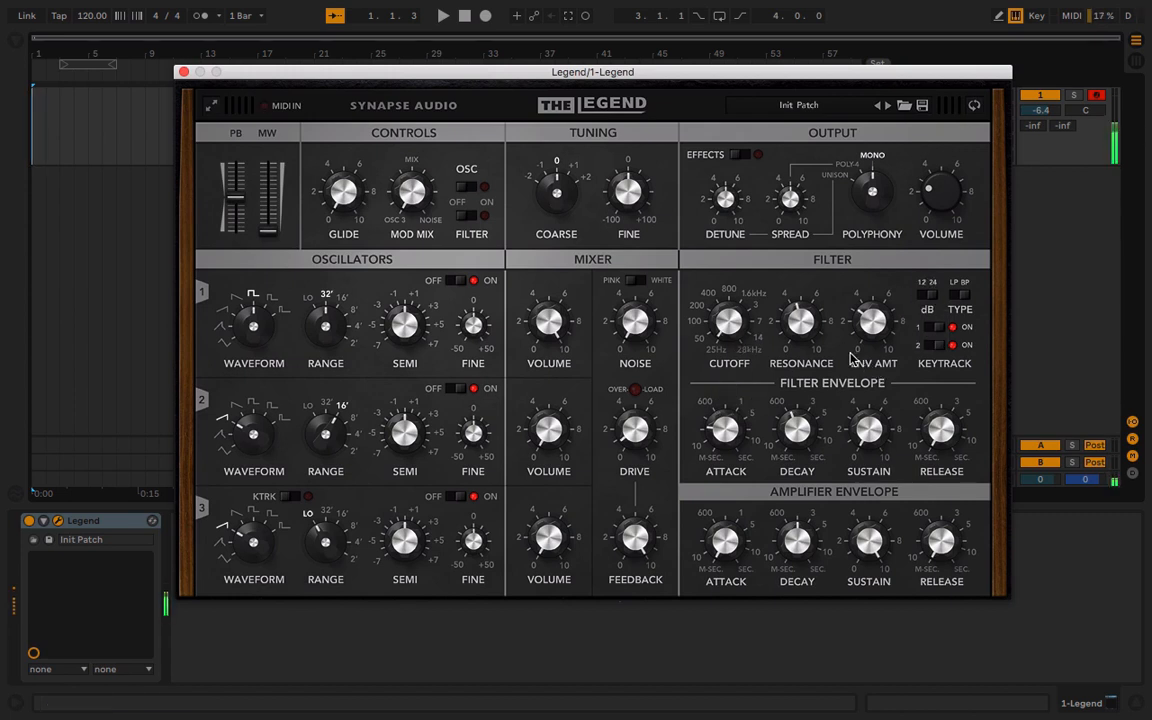
pyautogui.click(941, 329)
# Raise the mixer's drive and the filter resonance while playing notes in a higher keyboard octave
pyautogui.moveTo(636, 443)
pyautogui.mouseDown()
pyautogui.moveTo(633, 381)
pyautogui.moveTo(641, 423)
pyautogui.mouseUp()
pyautogui.moveTo(636, 428); pyautogui.dragTo(636, 385)
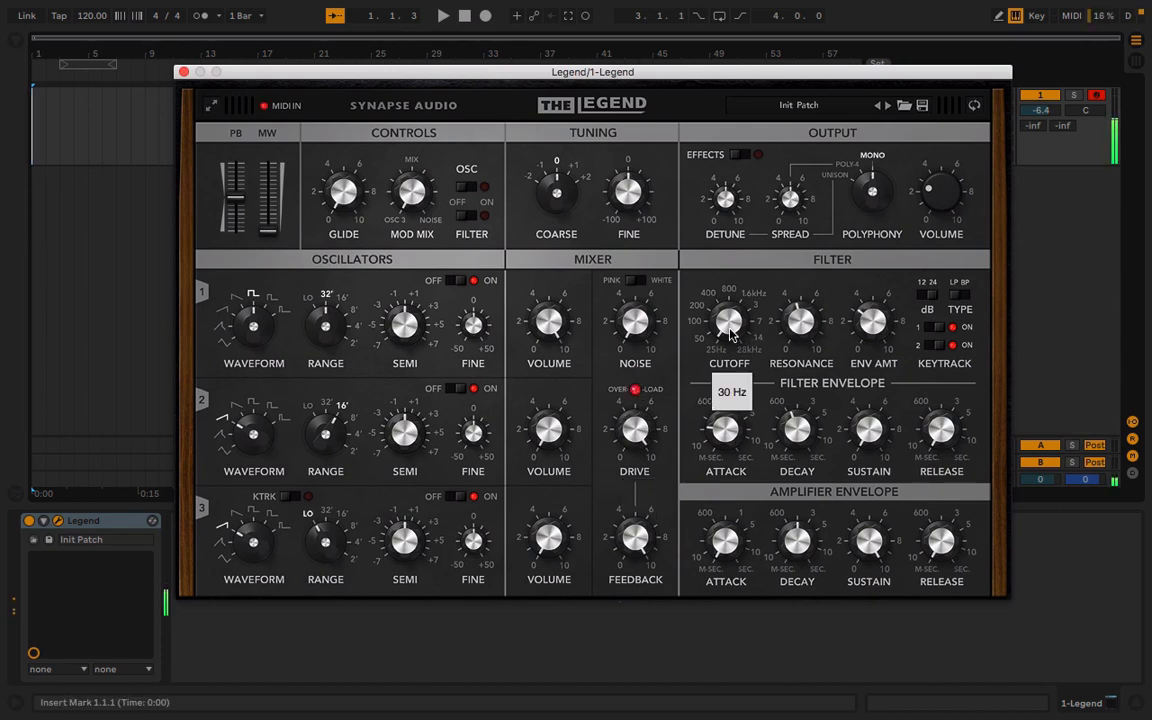
pyautogui.moveTo(806, 318); pyautogui.dragTo(801, 287)
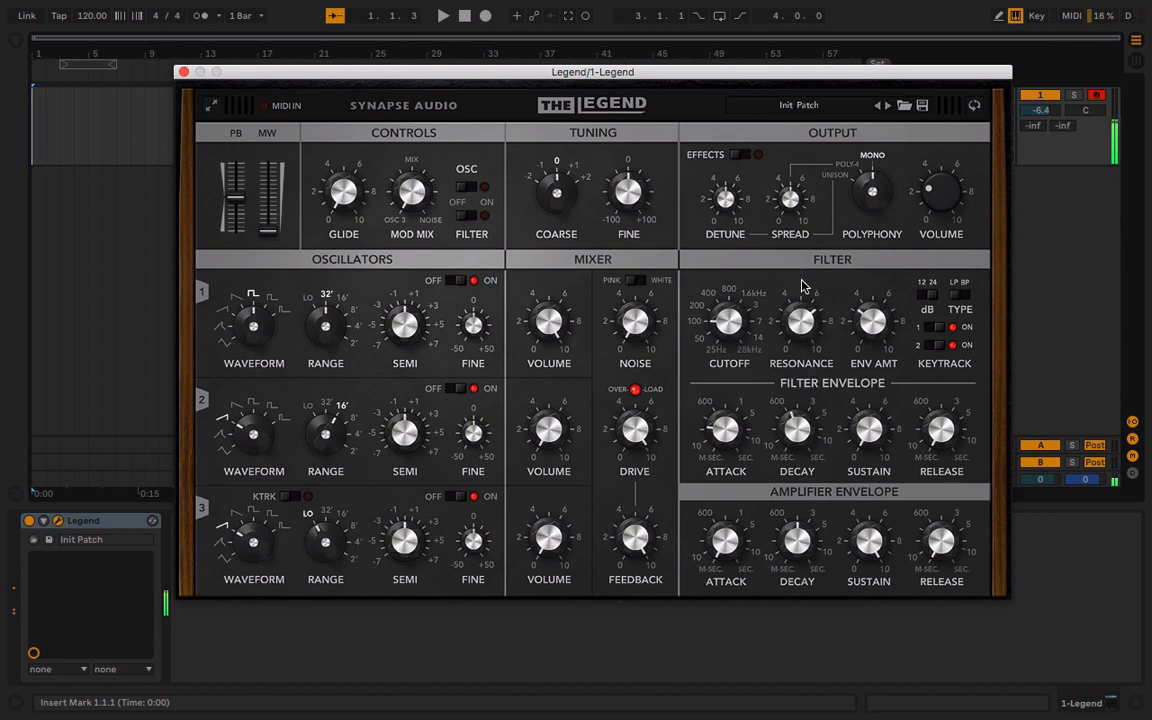
pyautogui.press('x')
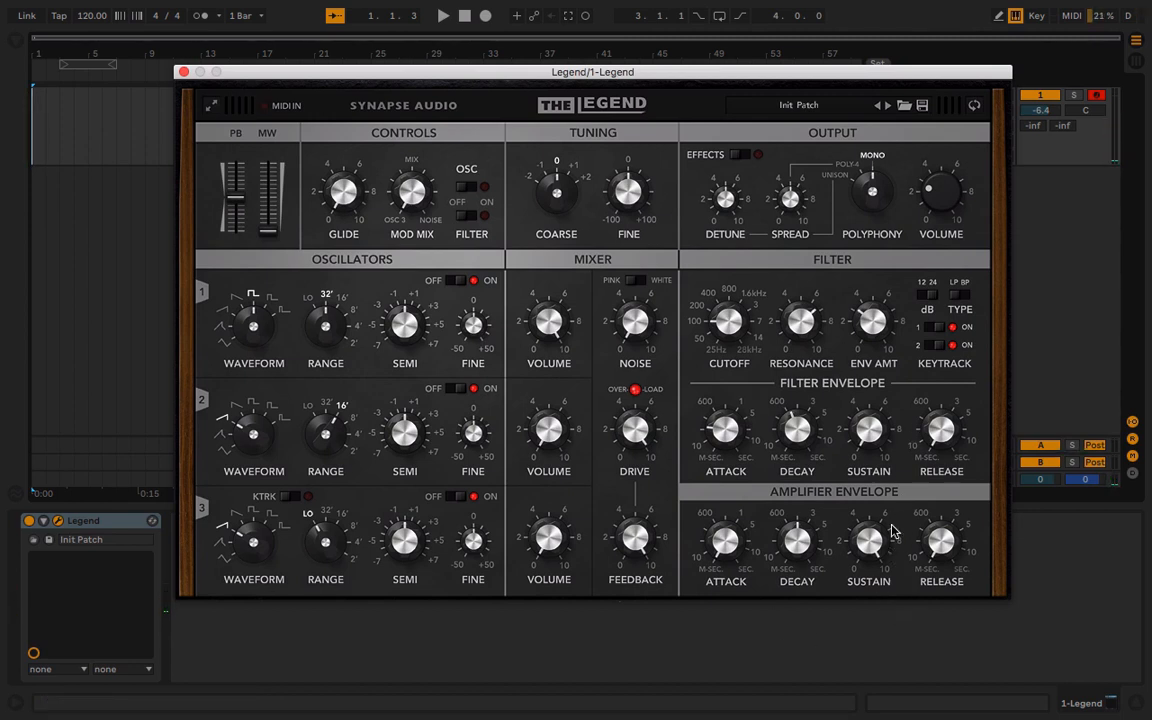
# Lower the amplifier envelope's sustain and play a test note
pyautogui.moveTo(871, 536); pyautogui.dragTo(869, 622)
pyautogui.moveTo(869, 525); pyautogui.dragTo(864, 652)
pyautogui.press('a')
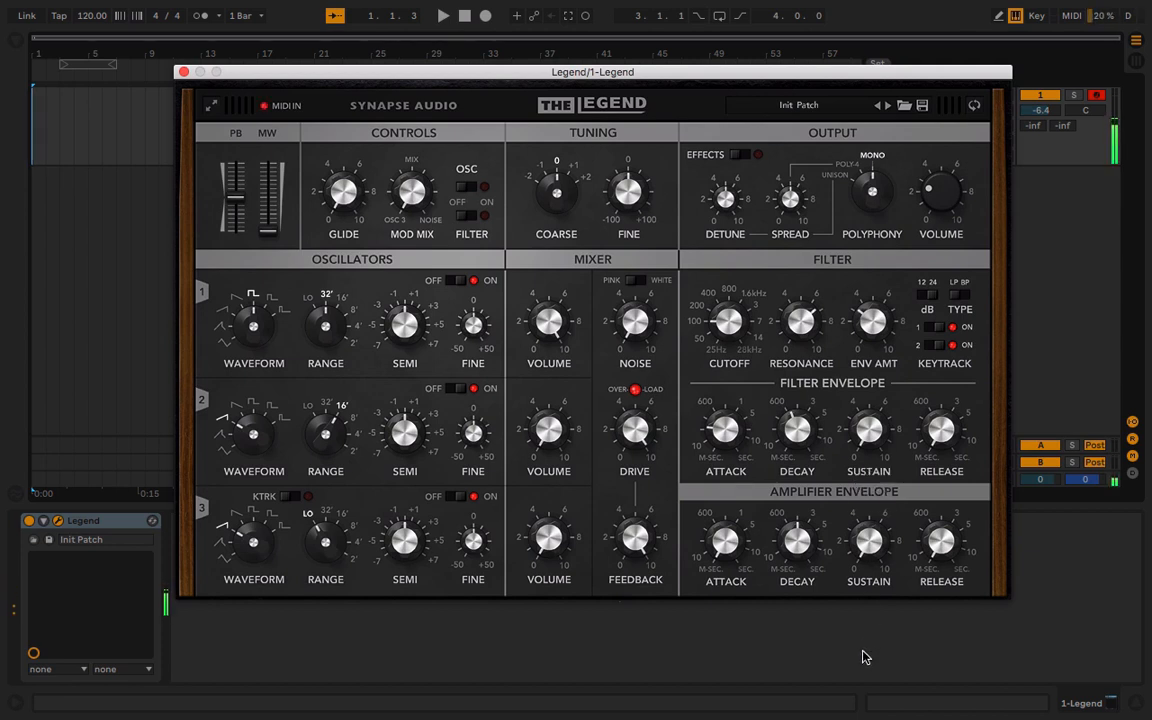
# Set the polyphony to POLY-4 and lower the stereo spread while playing test notes
pyautogui.moveTo(874, 194); pyautogui.dragTo(878, 213)
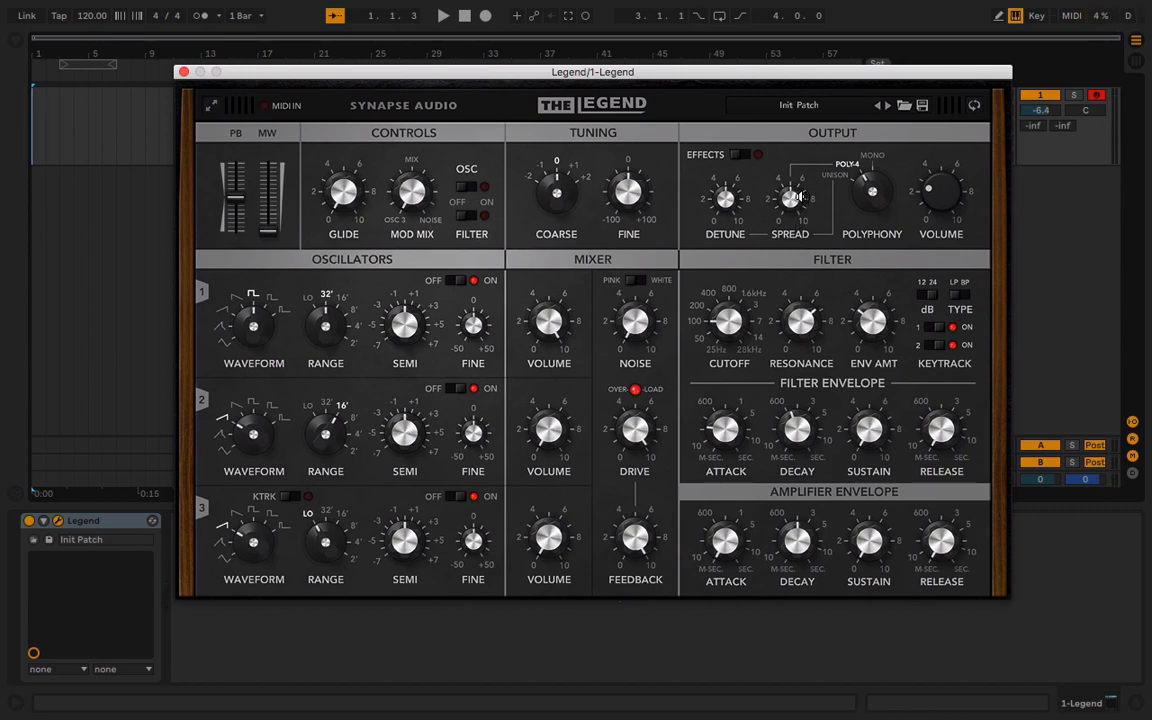
pyautogui.moveTo(790, 190); pyautogui.dragTo(792, 259)
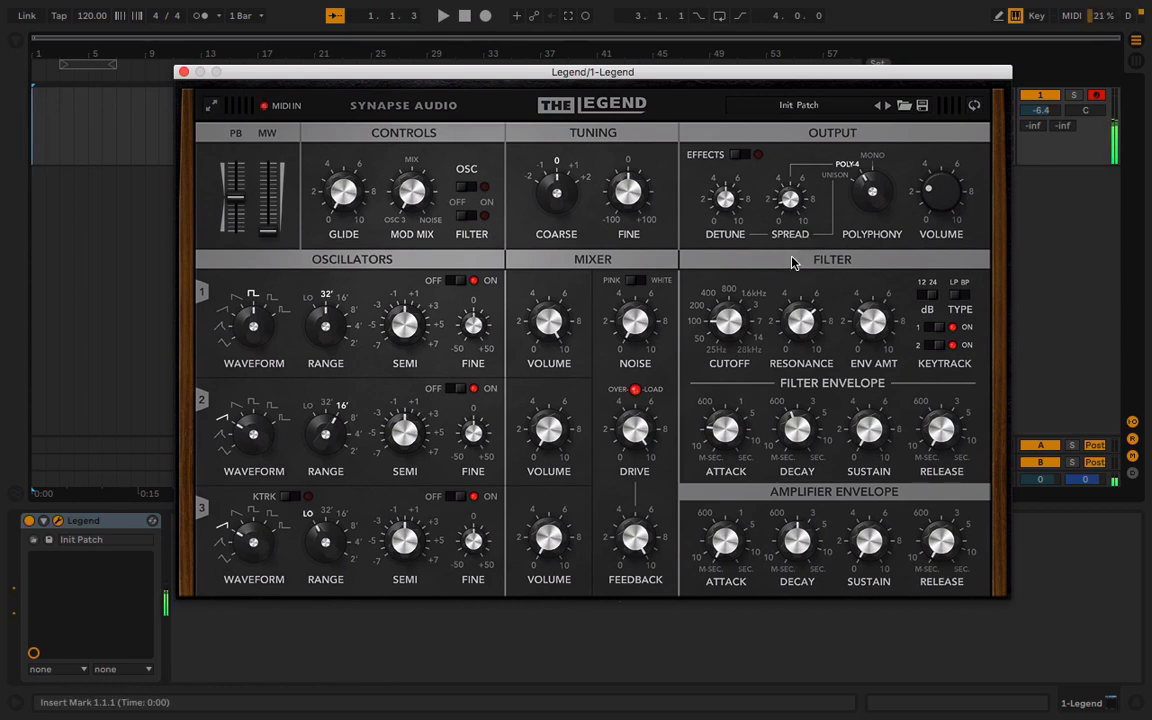
pyautogui.press('x')
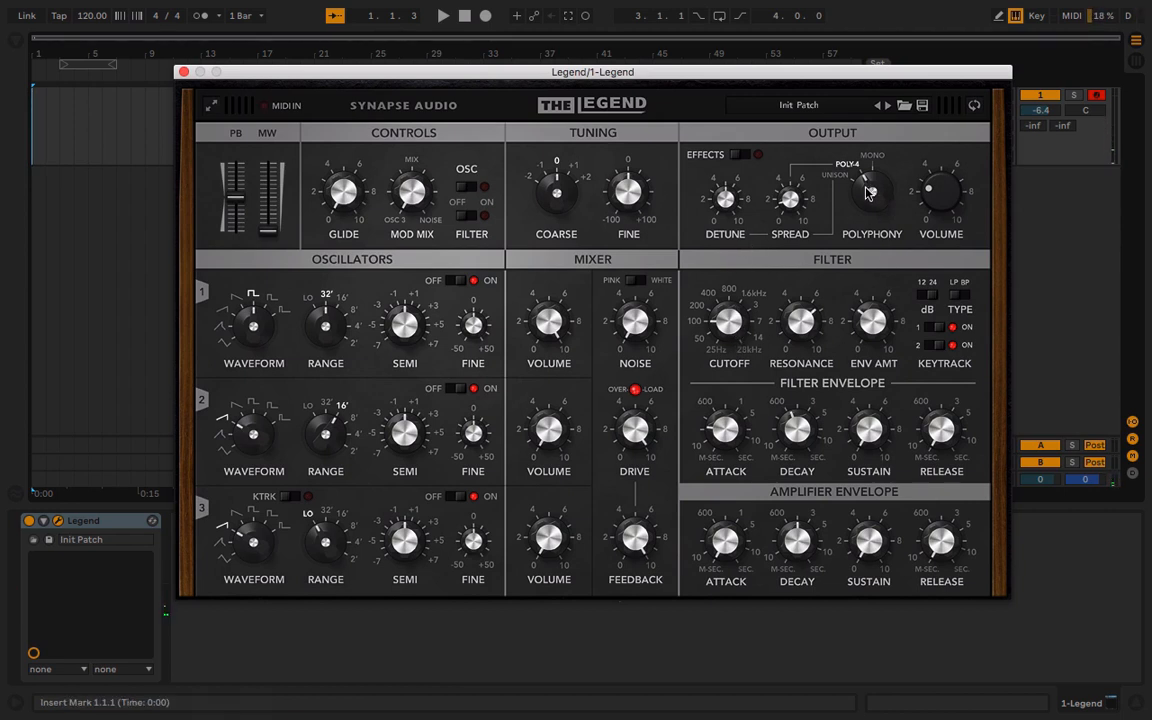
# Set the polyphony to UNISON and play test notes, lowering the keyboard octave and using a sawtooth for oscillator 1
pyautogui.moveTo(868, 193); pyautogui.dragTo(845, 197)
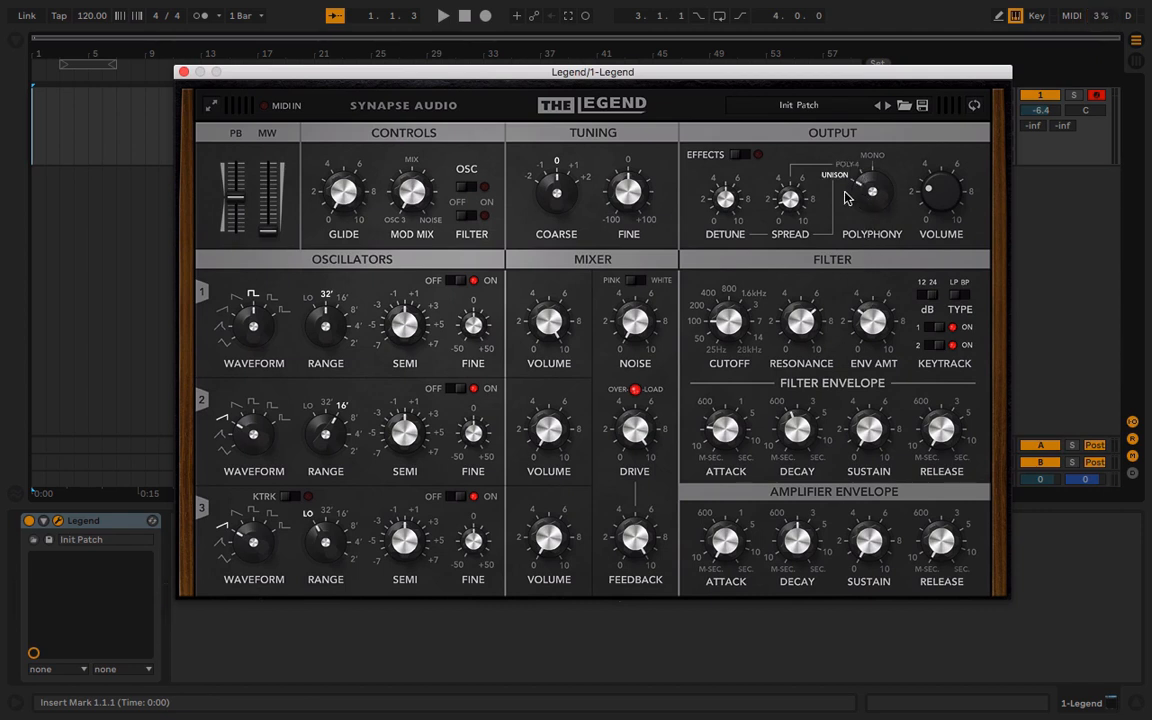
pyautogui.press('z')
pyautogui.press('a')
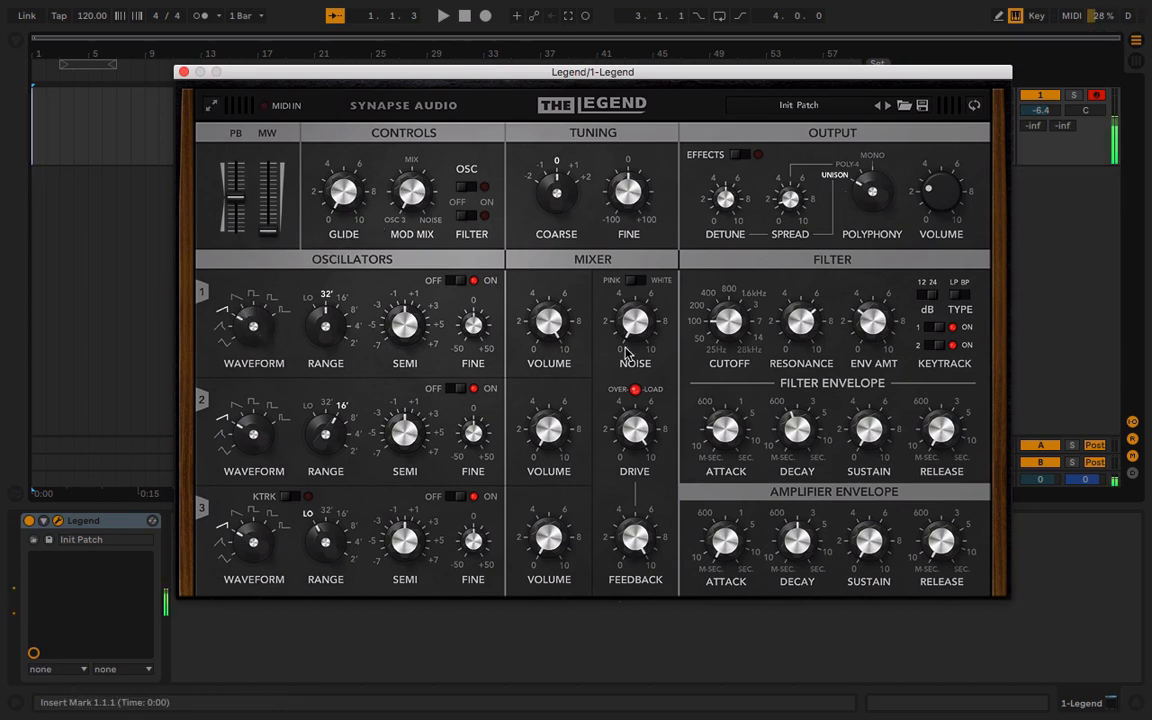
pyautogui.press('a')
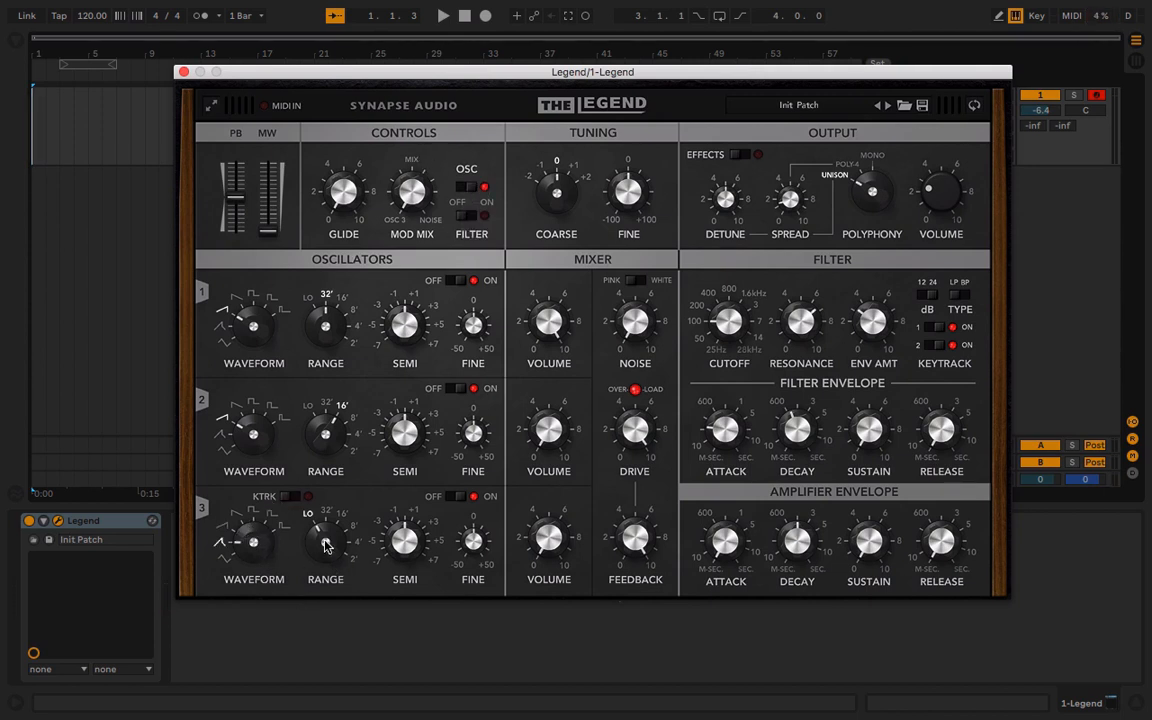
# Turn on oscillator 3's key tracking at the 32' range and enable modulation of the filter
pyautogui.click(292, 497)
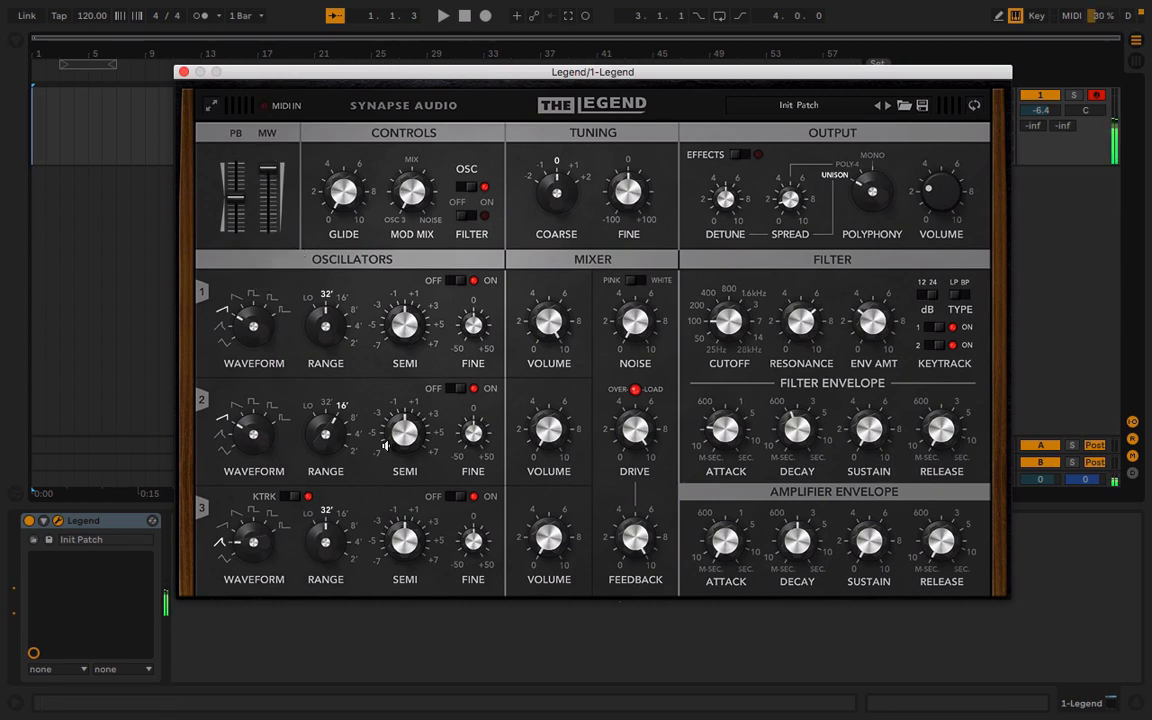
pyautogui.click(476, 215)
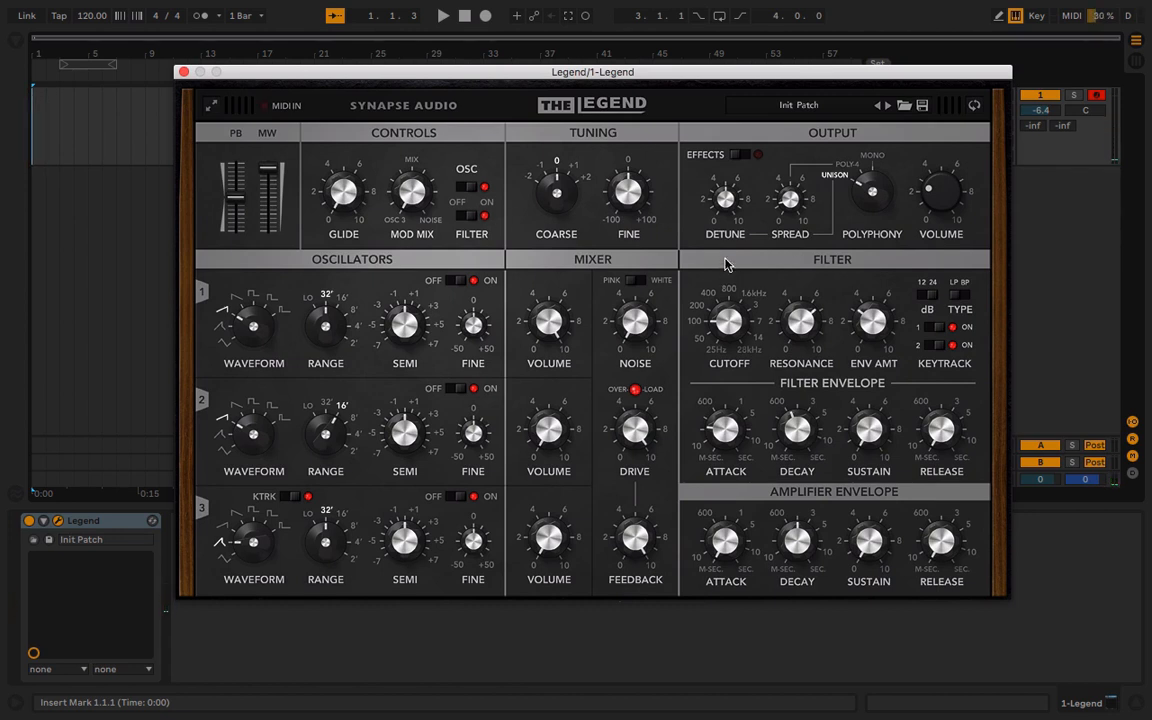
# Reset the synth by loading the Init Patch preset from the Init Patch category
pyautogui.click(826, 108)
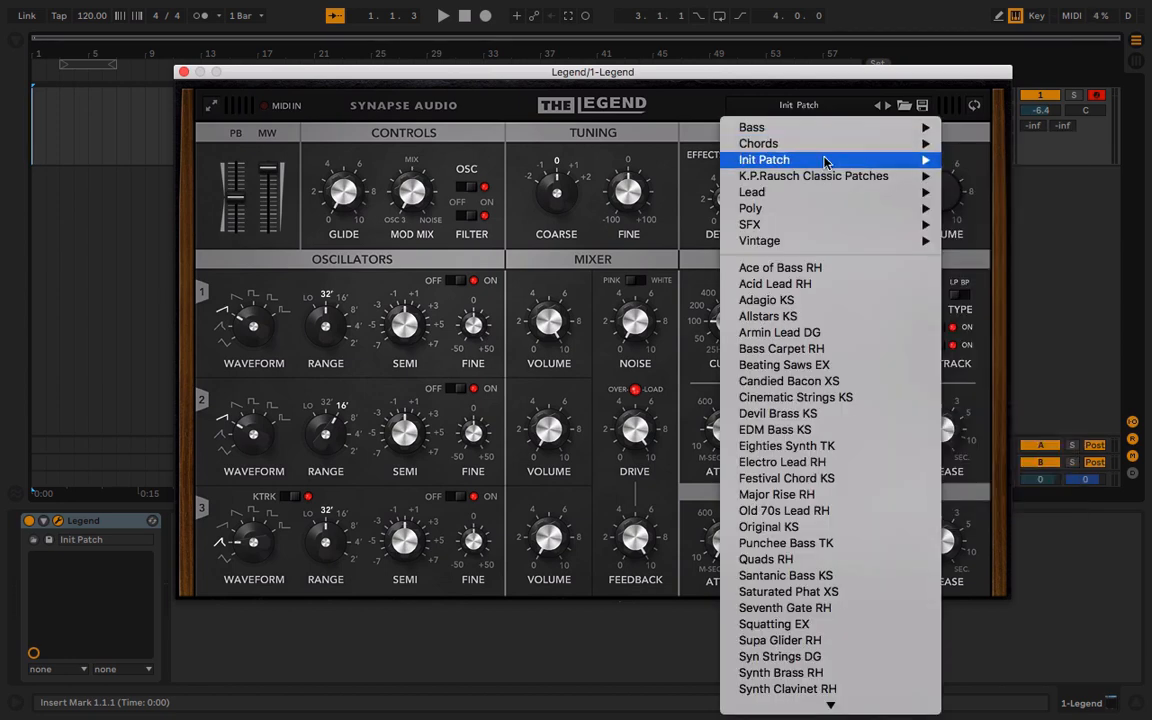
pyautogui.moveTo(870, 143)
pyautogui.moveTo(800, 159)
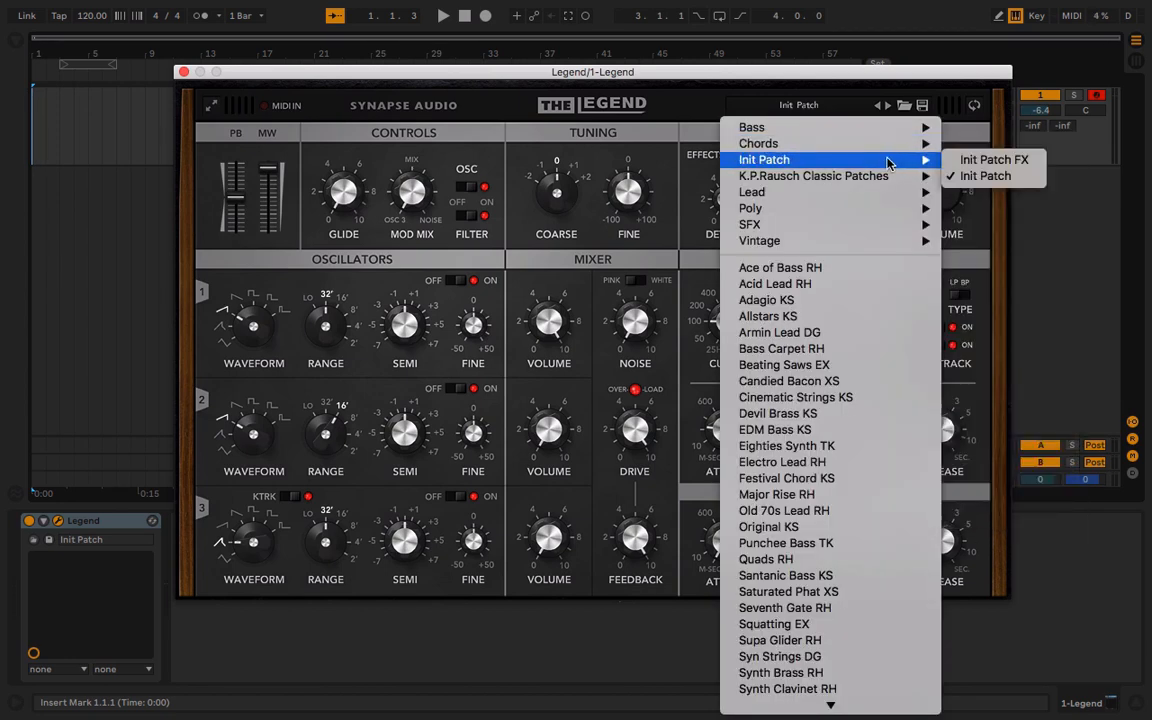
pyautogui.click(960, 175)
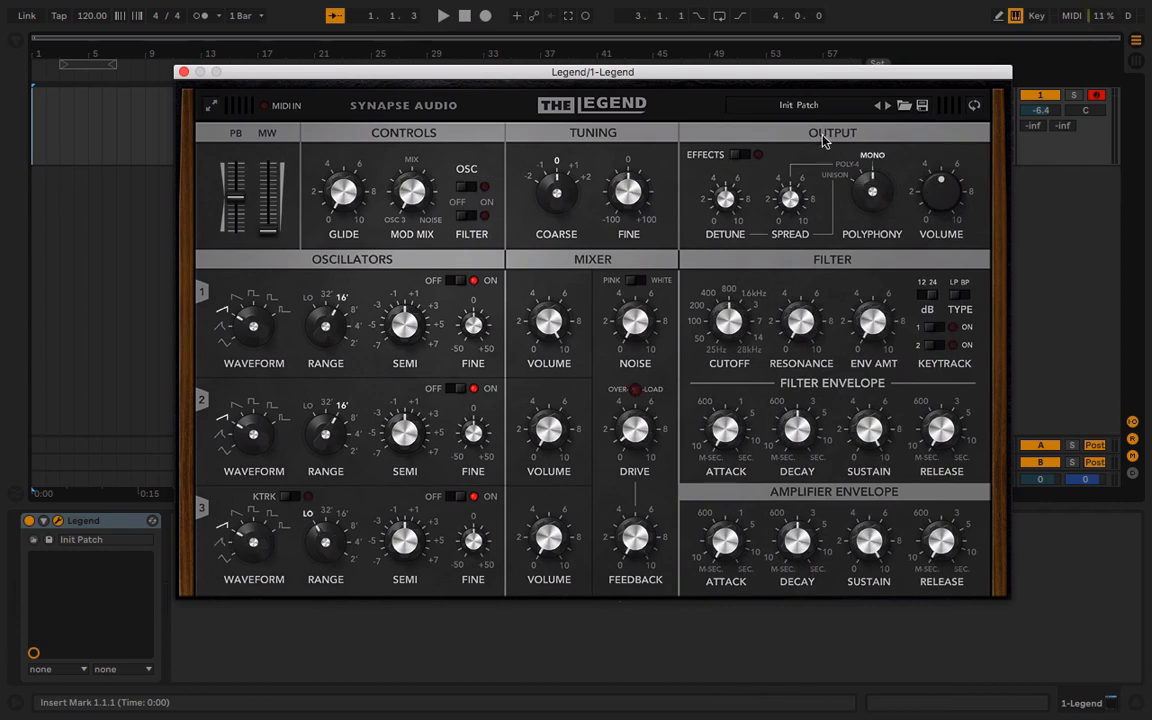
# Examine the back panel's pitch and cutoff modulation ranges, model revision and performance source options, and return to the front panel
pyautogui.click(975, 106)
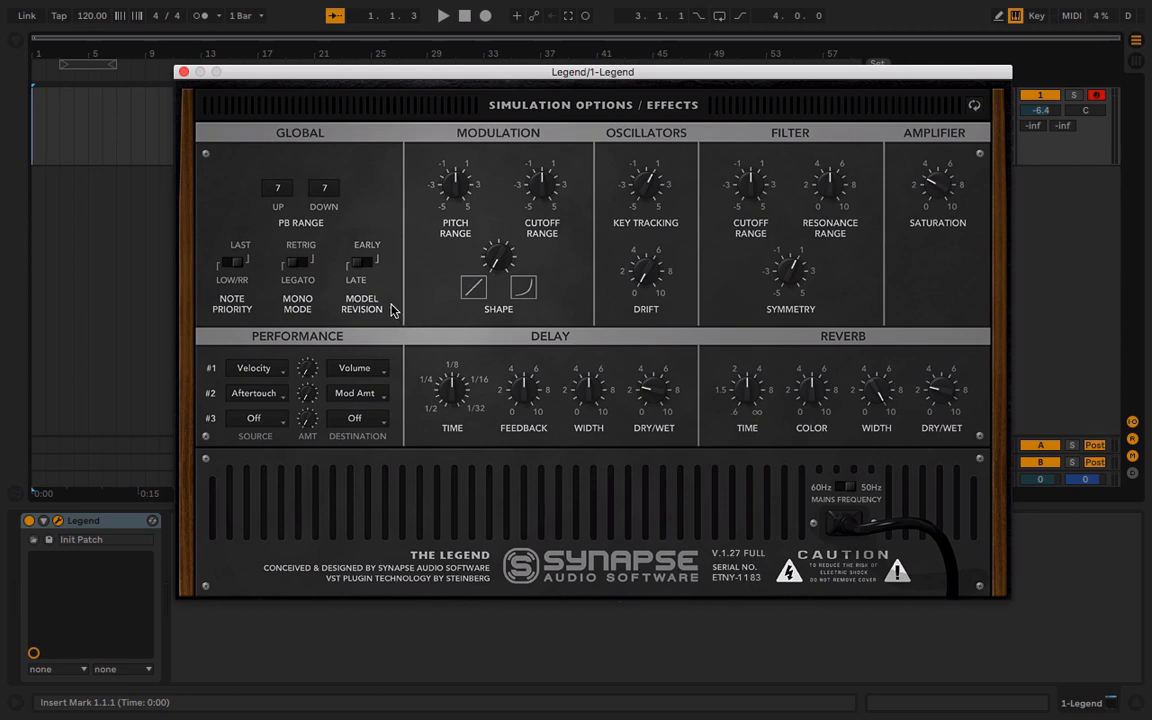
pyautogui.moveTo(543, 180); pyautogui.dragTo(535, 226)
pyautogui.moveTo(460, 186); pyautogui.dragTo(416, 178)
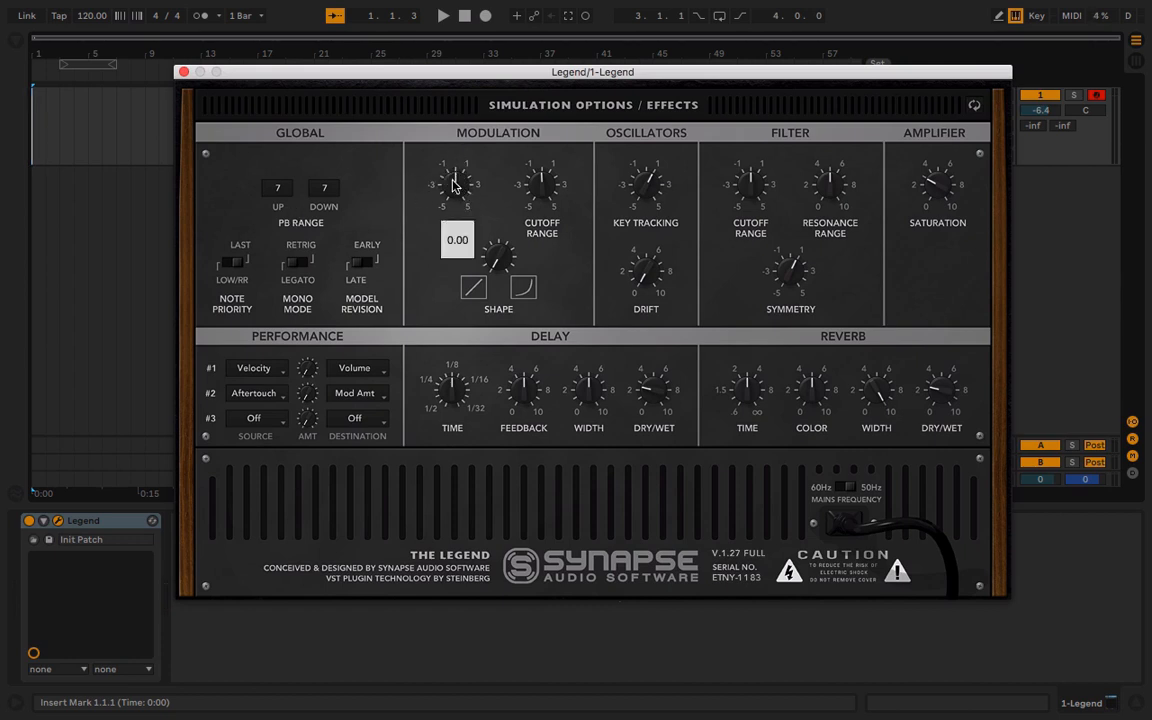
pyautogui.click(371, 267)
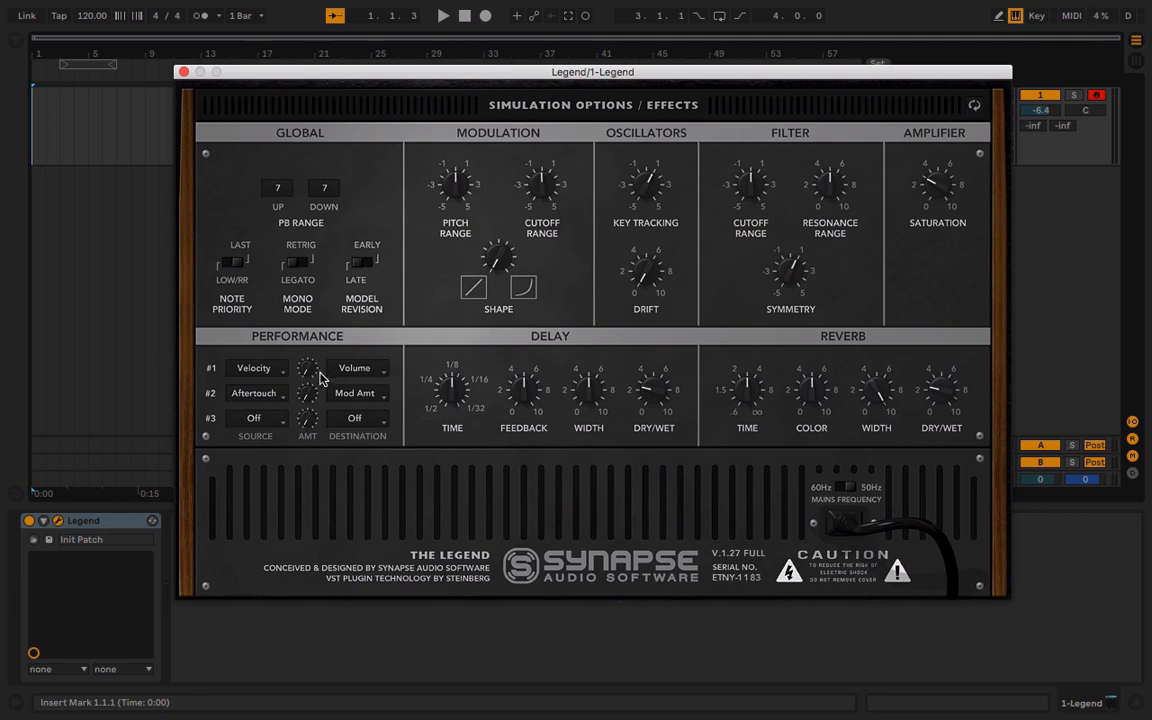
pyautogui.click(254, 418)
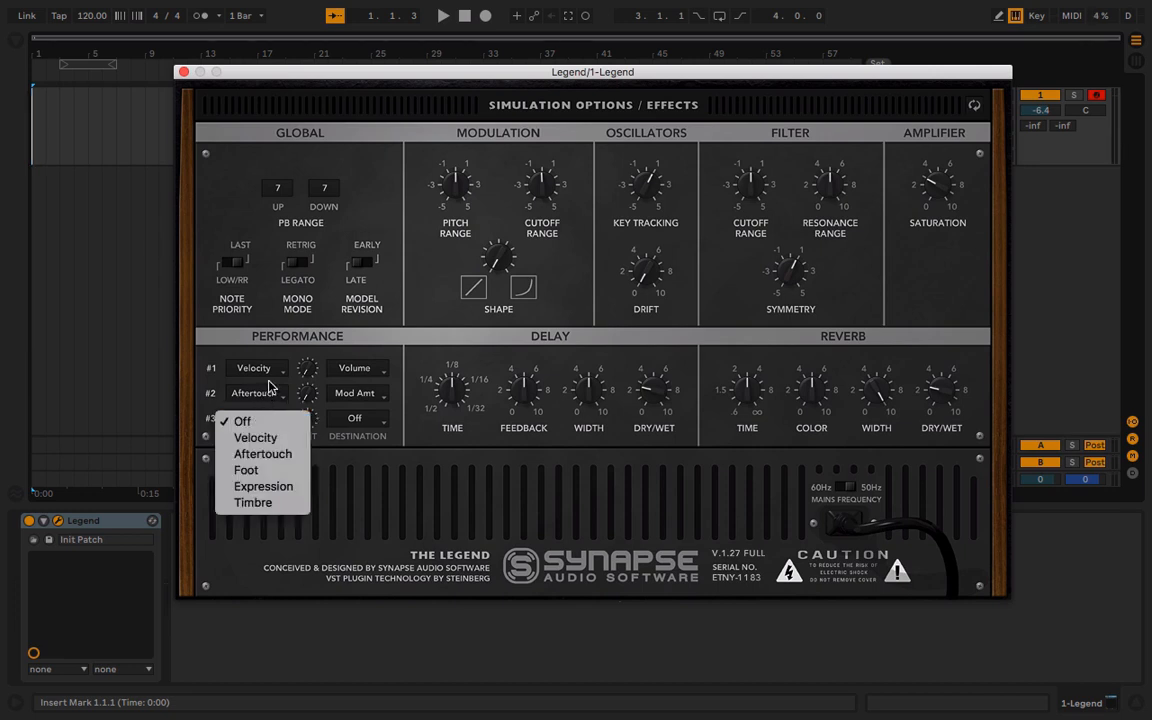
pyautogui.click(332, 289)
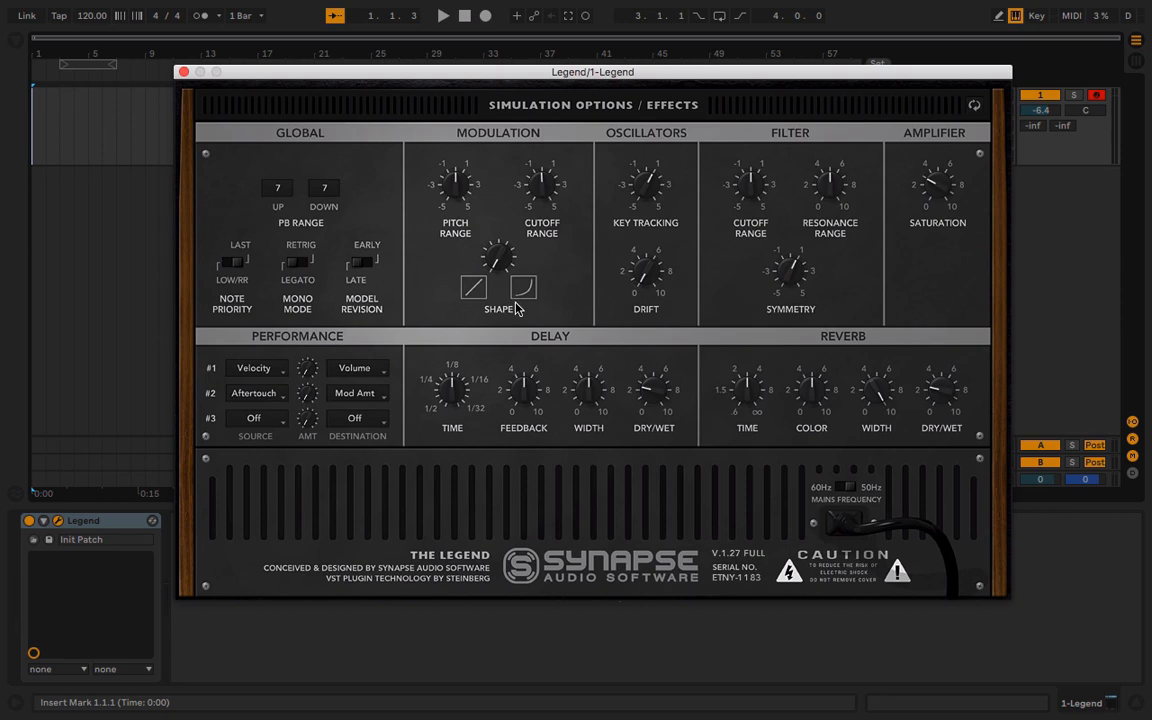
pyautogui.click(971, 106)
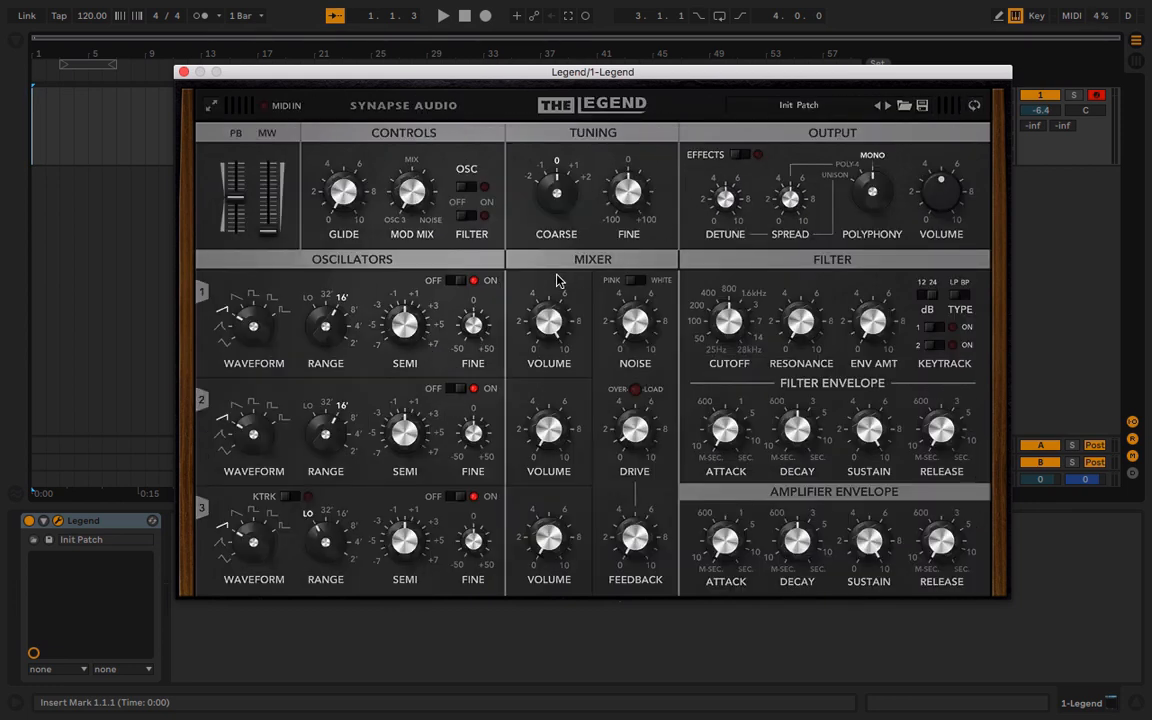
# Reload the Init Patch preset and raise the computer keyboard octave to C3 to D4
pyautogui.click(800, 106)
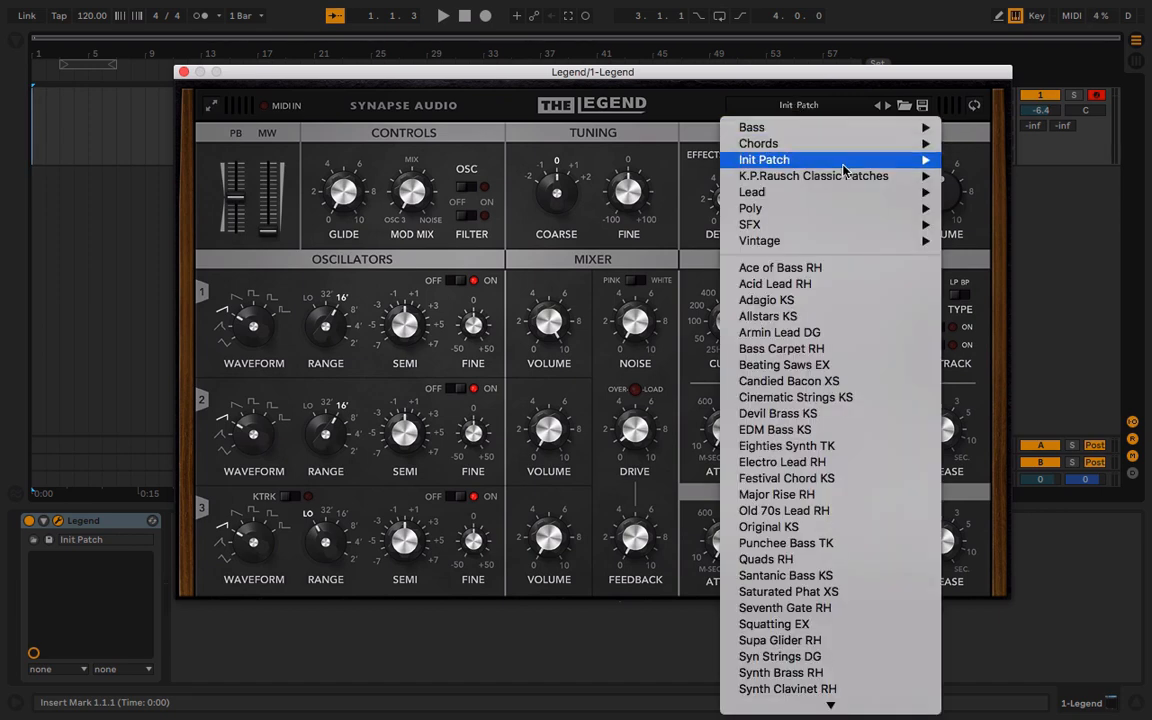
pyautogui.moveTo(875, 165)
pyautogui.click(1014, 179)
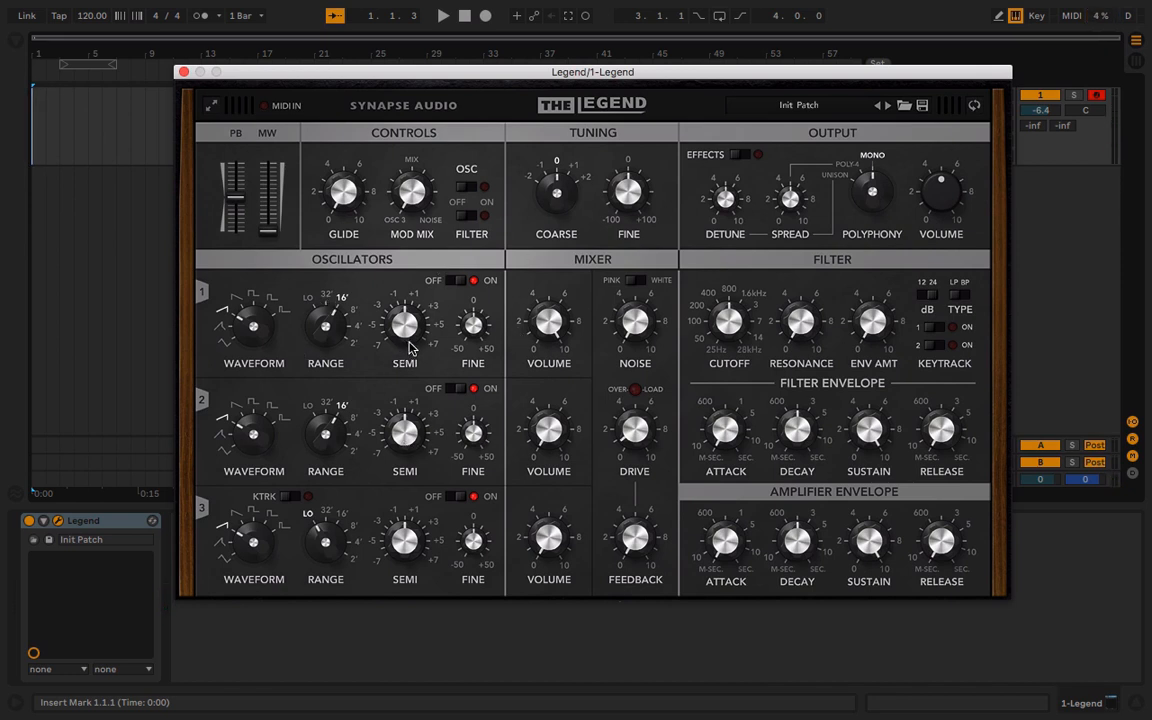
pyautogui.press('x')
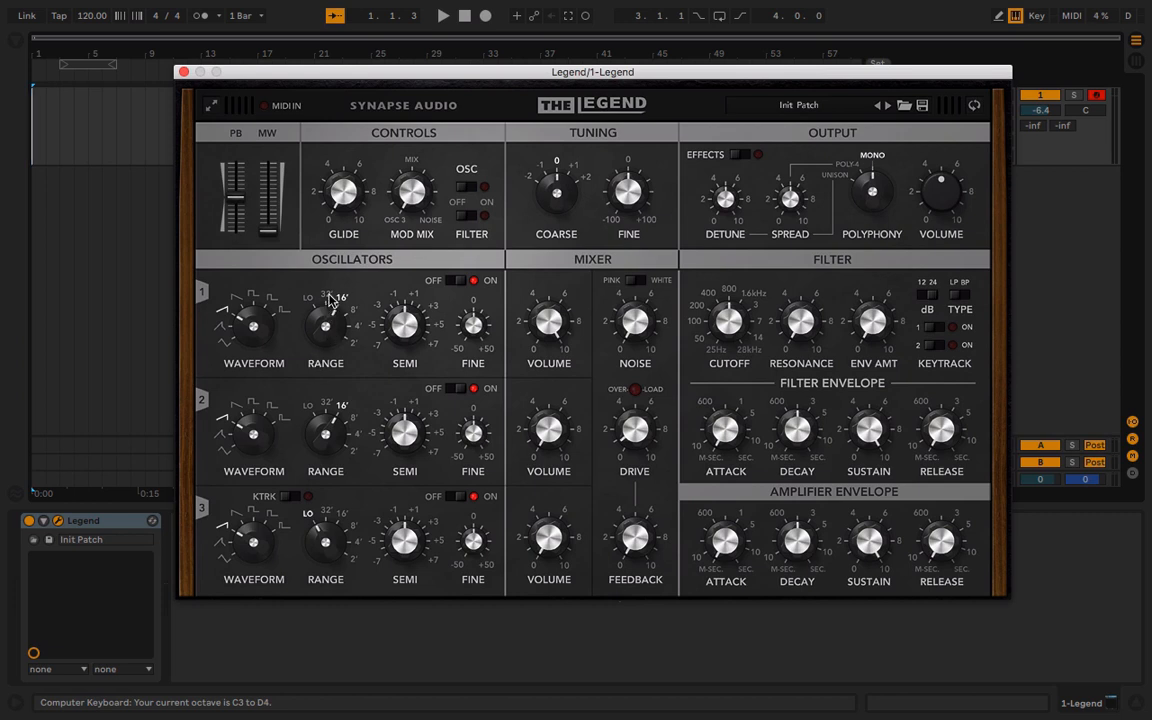
# Lower the output volume and filter cutoff, and raise the filter's resonance and envelope amount
pyautogui.moveTo(729, 312)
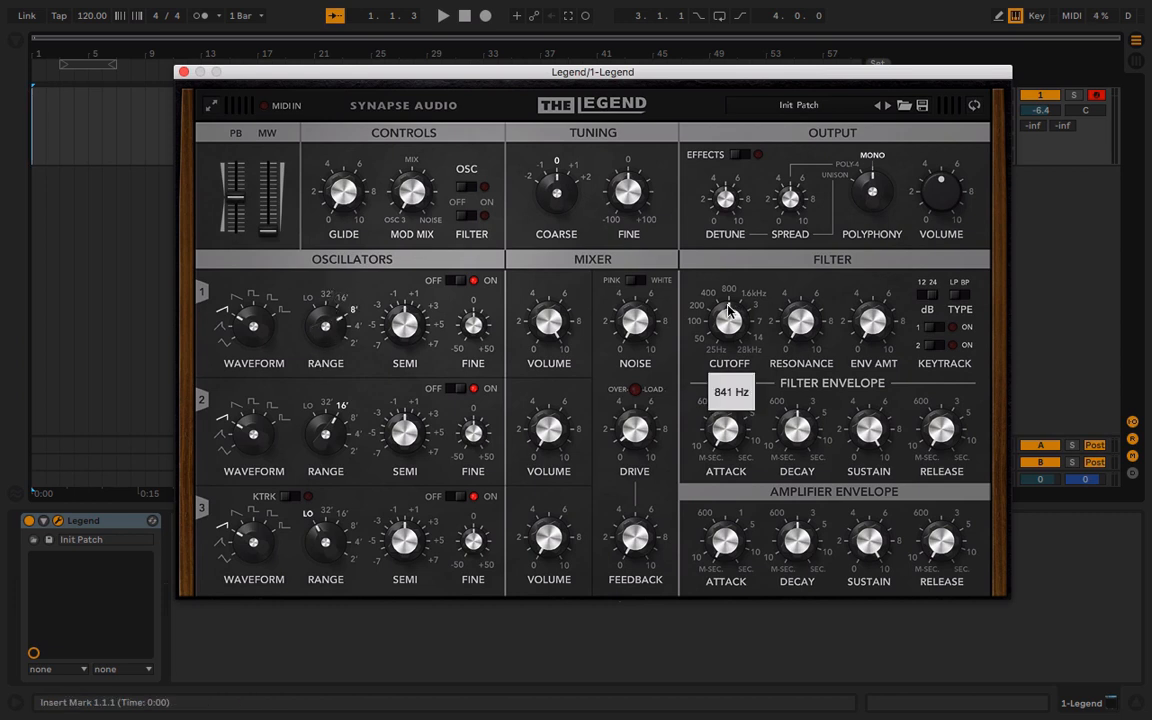
pyautogui.moveTo(918, 207); pyautogui.dragTo(916, 250)
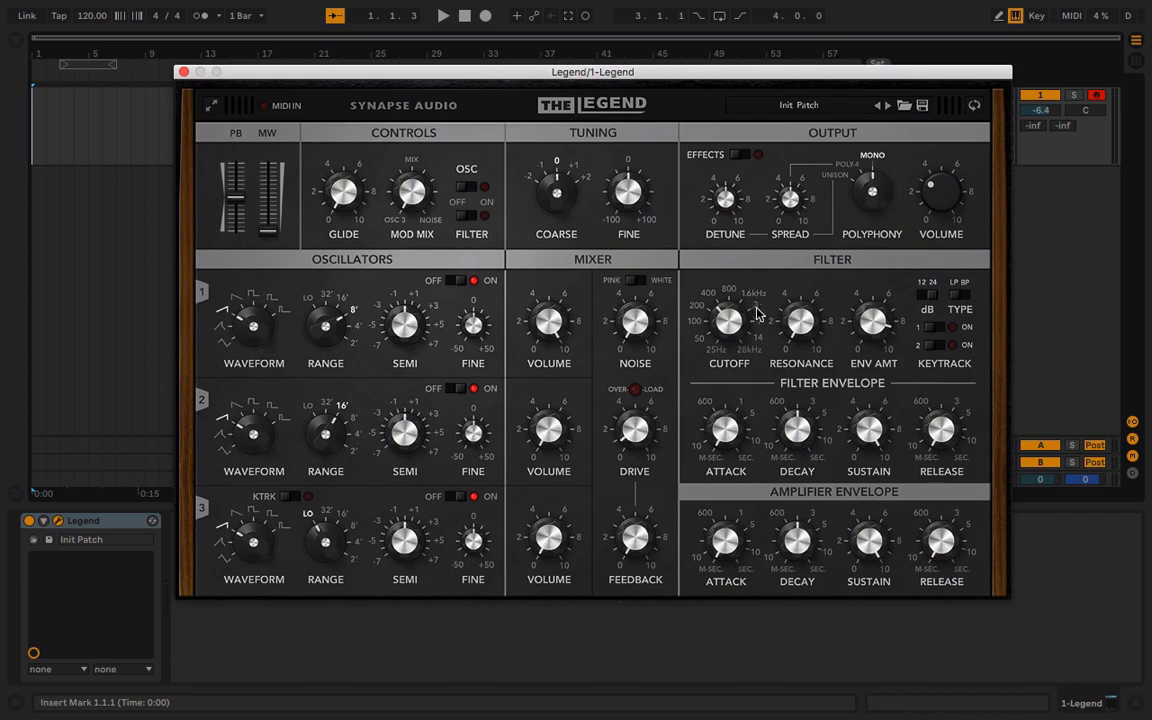
pyautogui.moveTo(797, 327); pyautogui.dragTo(794, 293)
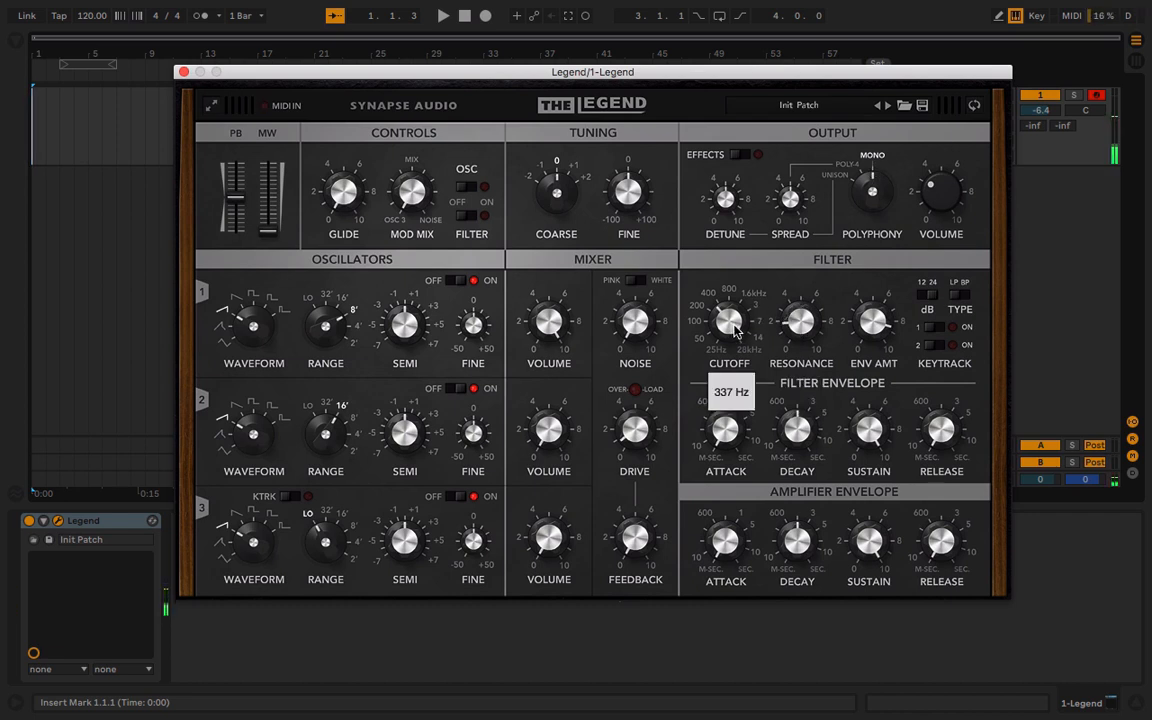
pyautogui.moveTo(735, 327); pyautogui.dragTo(736, 358)
# Switch oscillator 1 to the triangle waveform and reduce the filter's envelope amount and envelope decay
pyautogui.moveTo(252, 322); pyautogui.dragTo(257, 383)
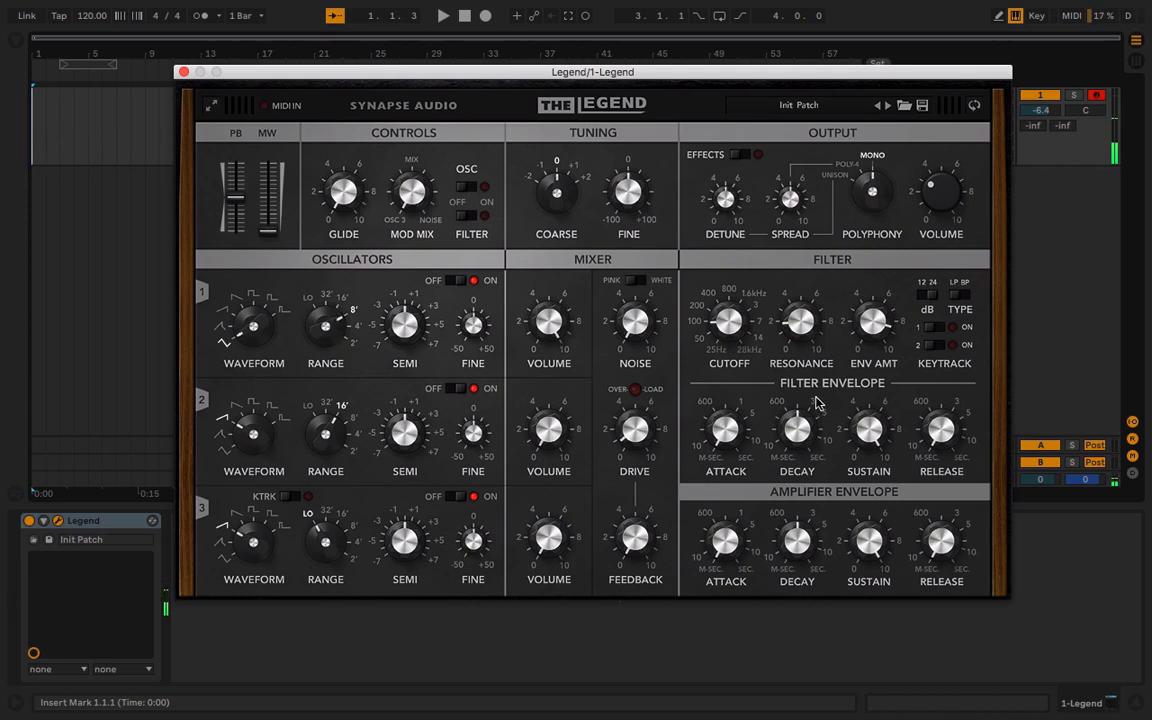
pyautogui.moveTo(885, 331); pyautogui.dragTo(877, 381)
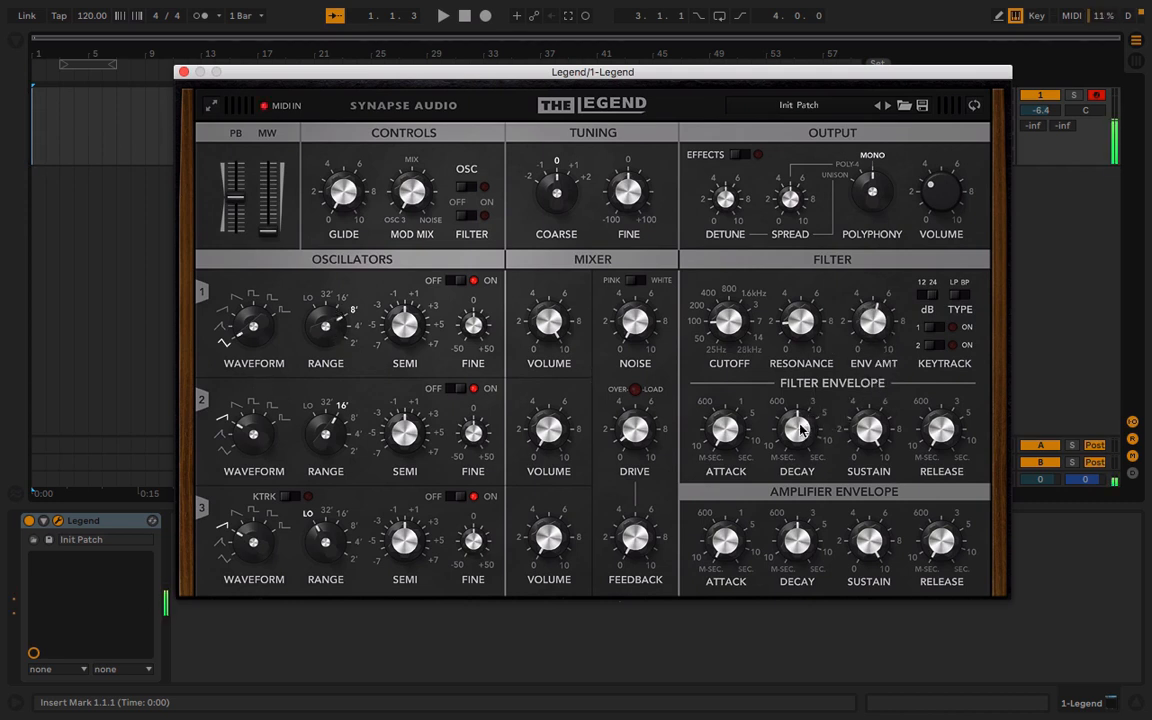
pyautogui.moveTo(791, 430); pyautogui.dragTo(792, 451)
pyautogui.moveTo(872, 448); pyautogui.dragTo(872, 450)
pyautogui.moveTo(801, 432); pyautogui.dragTo(803, 418)
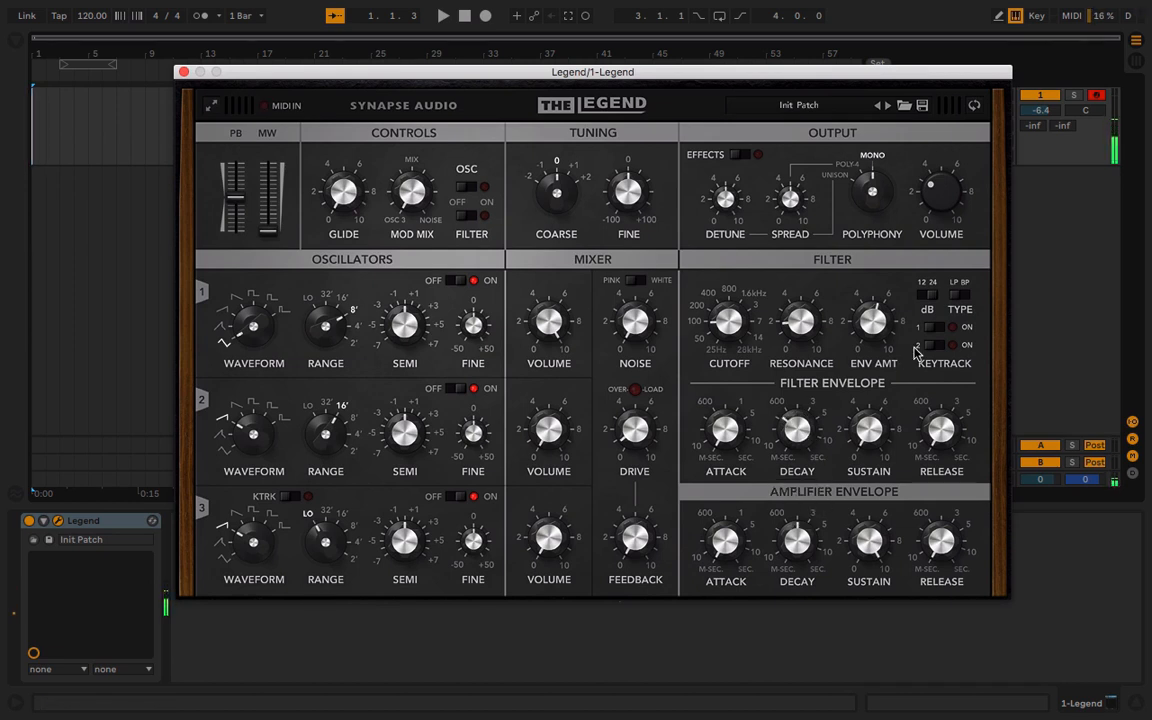
# Turn on key tracking 1, set the polyphony to POLY-4, and lengthen the amplifier envelope's decay and release
pyautogui.click(934, 328)
pyautogui.moveTo(873, 182); pyautogui.dragTo(866, 203)
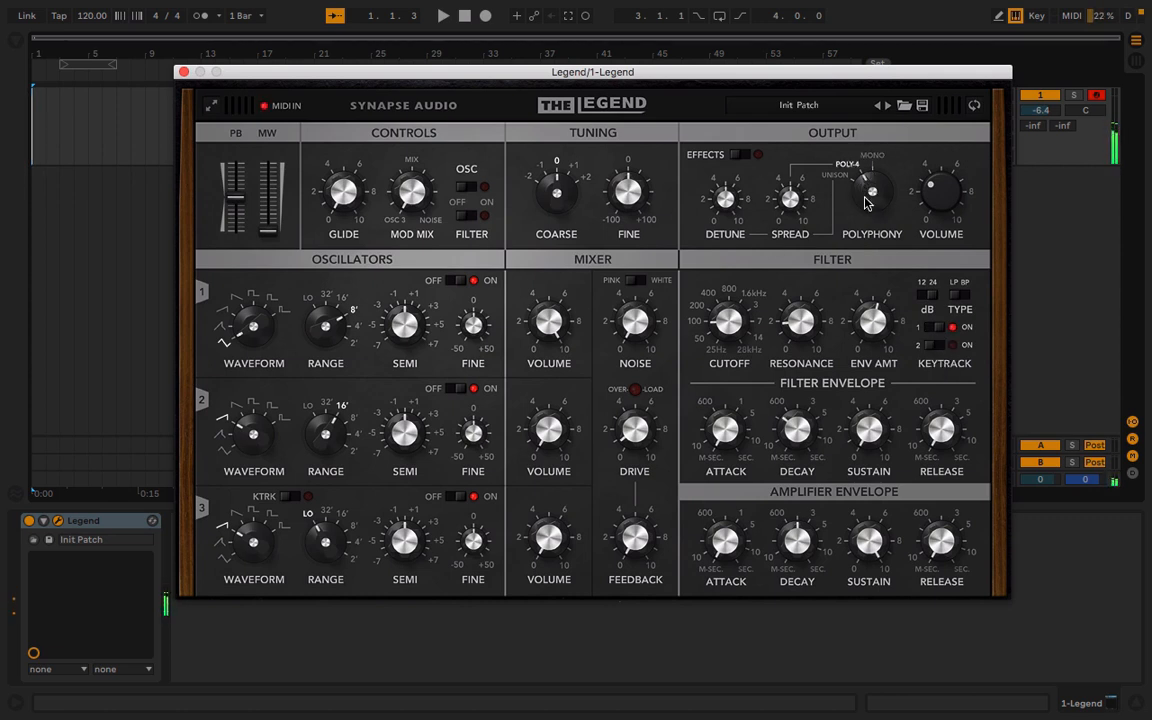
pyautogui.moveTo(955, 533); pyautogui.dragTo(940, 487)
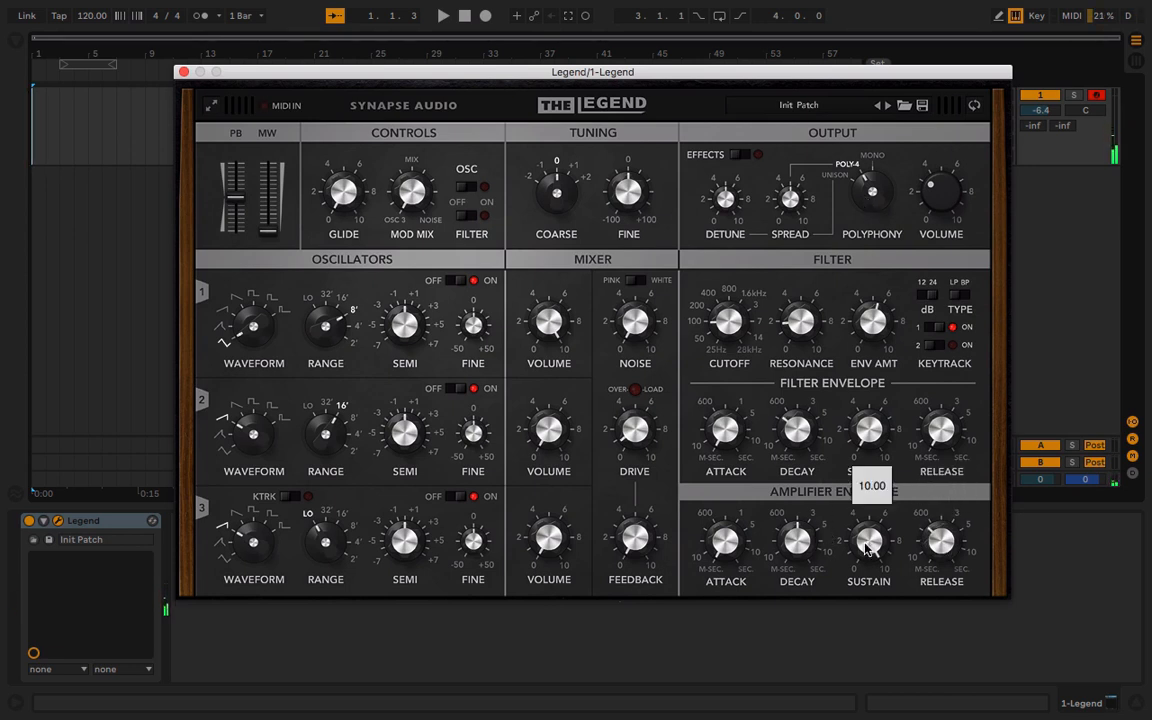
pyautogui.moveTo(803, 557); pyautogui.dragTo(800, 514)
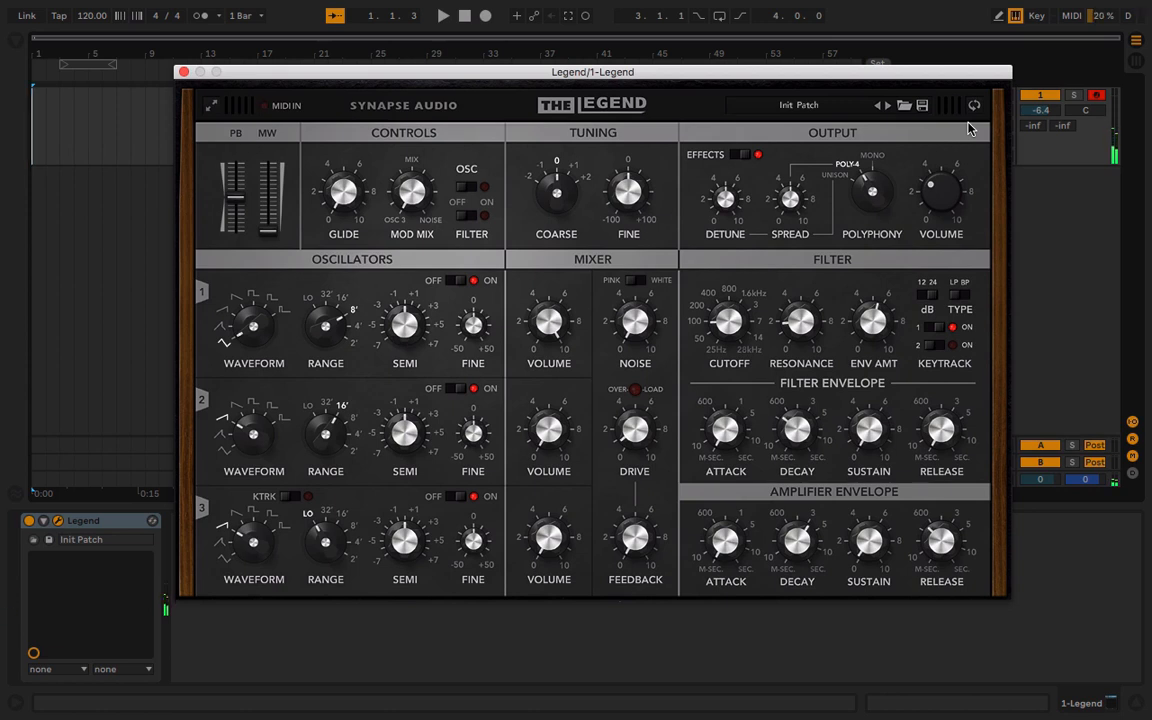
# Turn on the effects and raise the output volume to about 5 while testing notes in different keyboard octaves
pyautogui.press('x')
pyautogui.moveTo(936, 193); pyautogui.dragTo(941, 163)
pyautogui.press('z')
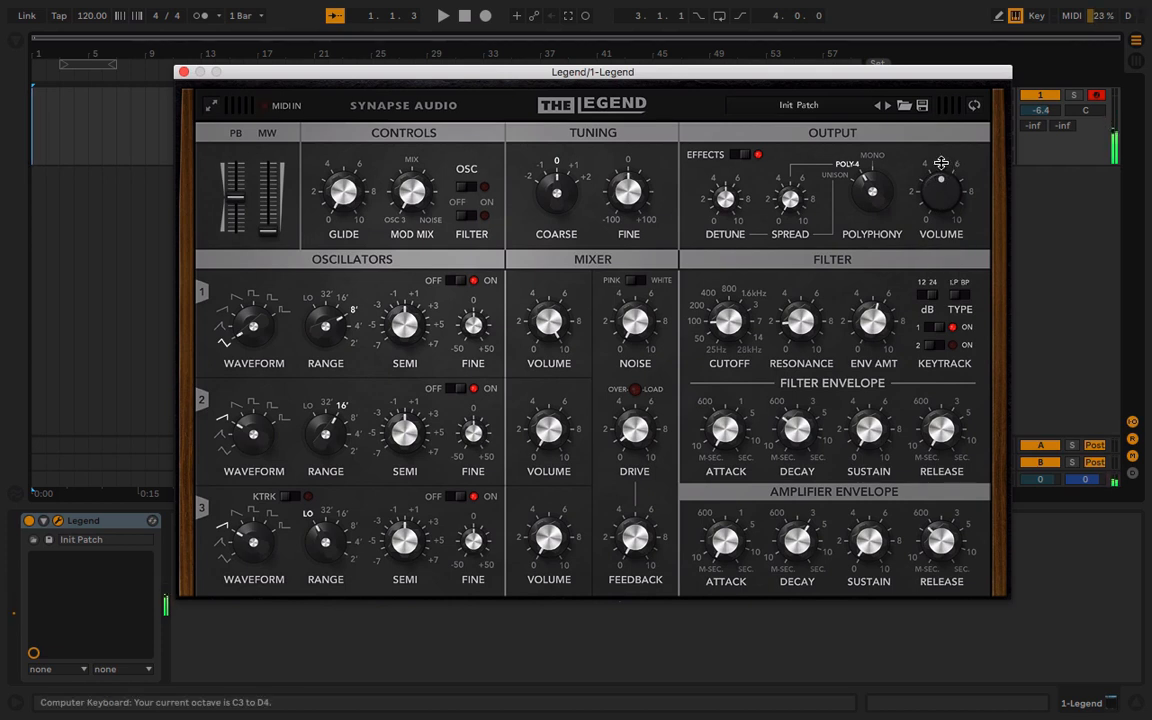
# Show the back panel and shorten the delay time toward 1/16, with lower delay feedback and width
pyautogui.click(974, 107)
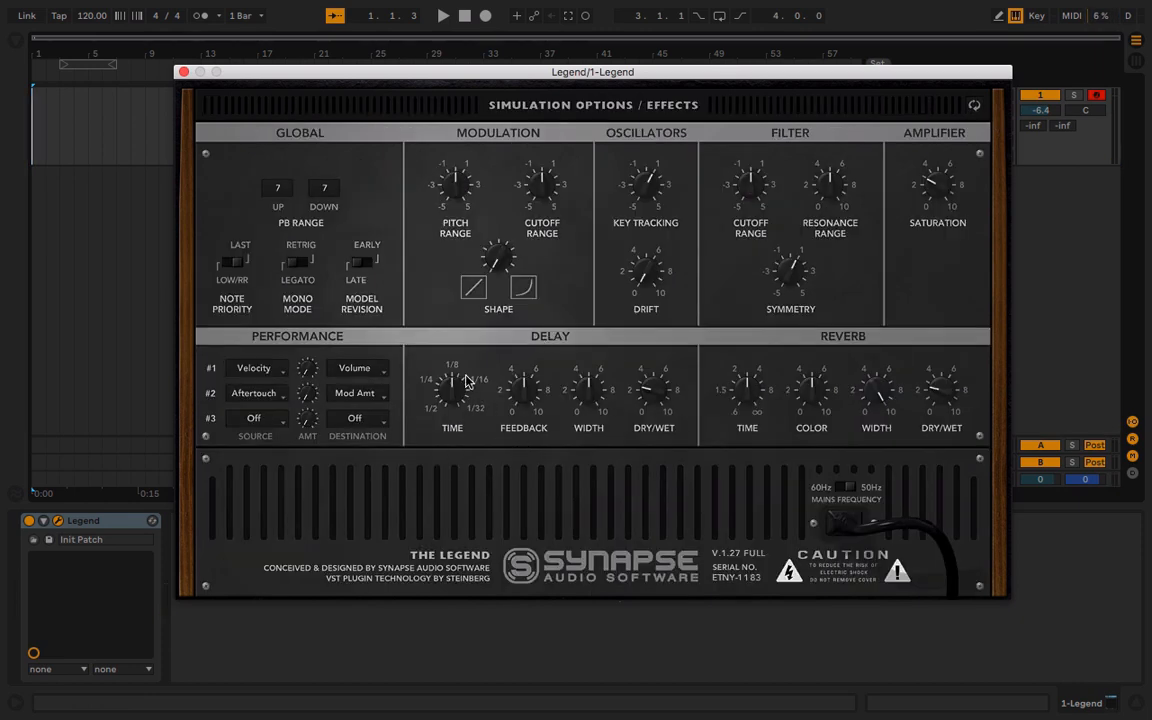
pyautogui.moveTo(443, 390); pyautogui.dragTo(436, 361)
pyautogui.moveTo(522, 392); pyautogui.dragTo(592, 428)
pyautogui.click(588, 400)
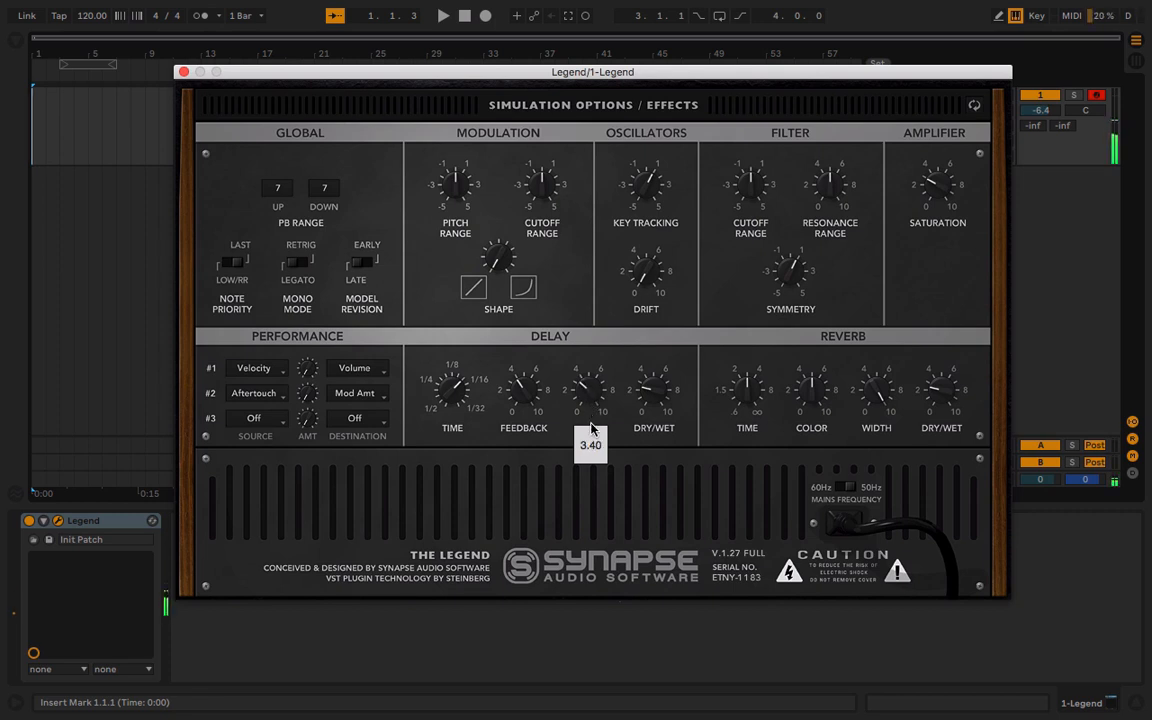
pyautogui.click(665, 384)
pyautogui.moveTo(665, 384); pyautogui.dragTo(652, 432)
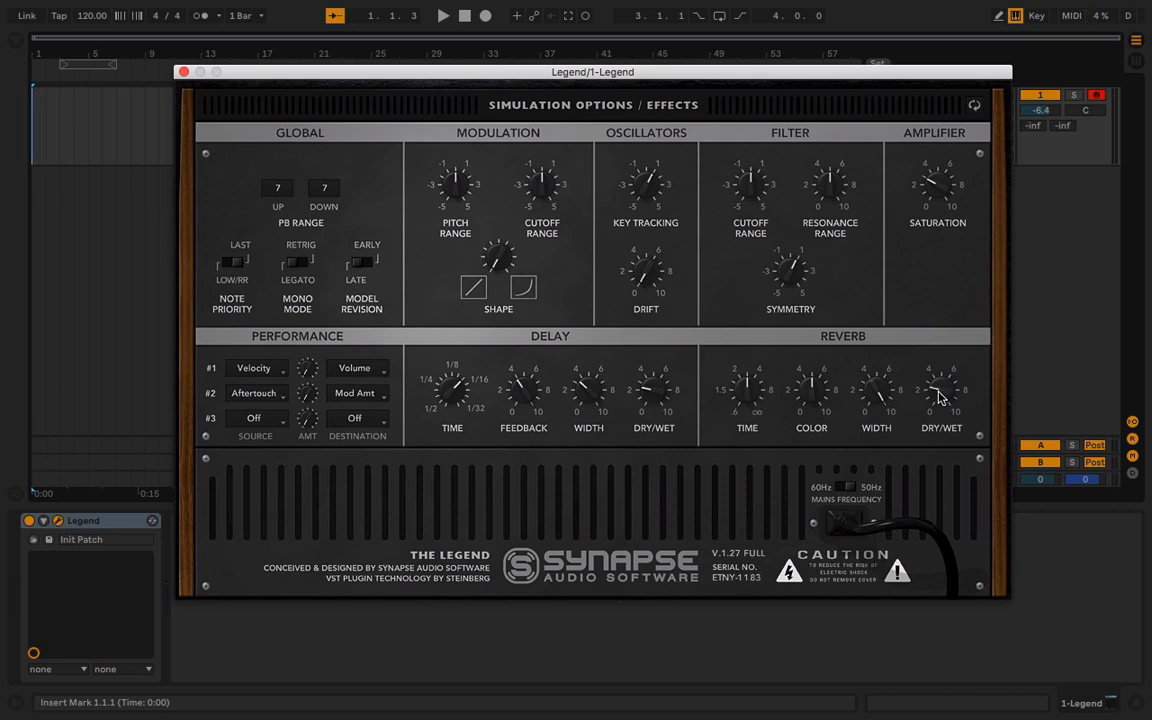
# Raise the reverb's dry/wet mix, color and time, and play test notes in a lower keyboard octave
pyautogui.moveTo(928, 390); pyautogui.dragTo(938, 358)
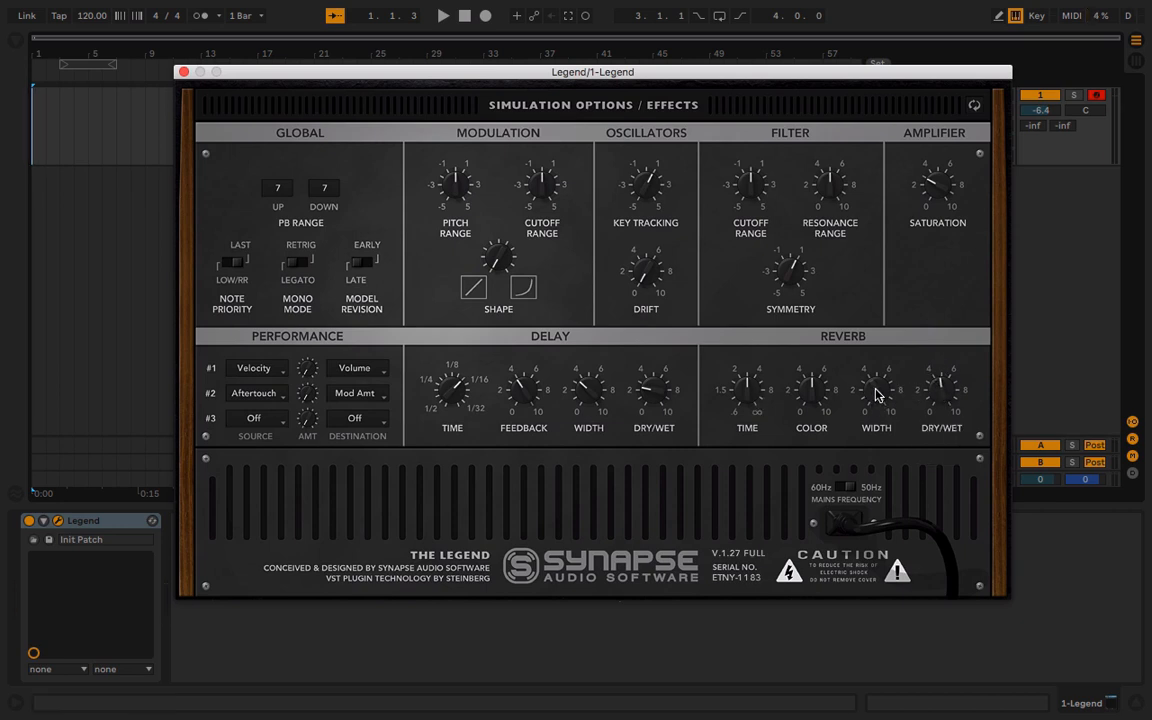
pyautogui.moveTo(807, 391); pyautogui.dragTo(806, 356)
pyautogui.moveTo(752, 403); pyautogui.dragTo(746, 362)
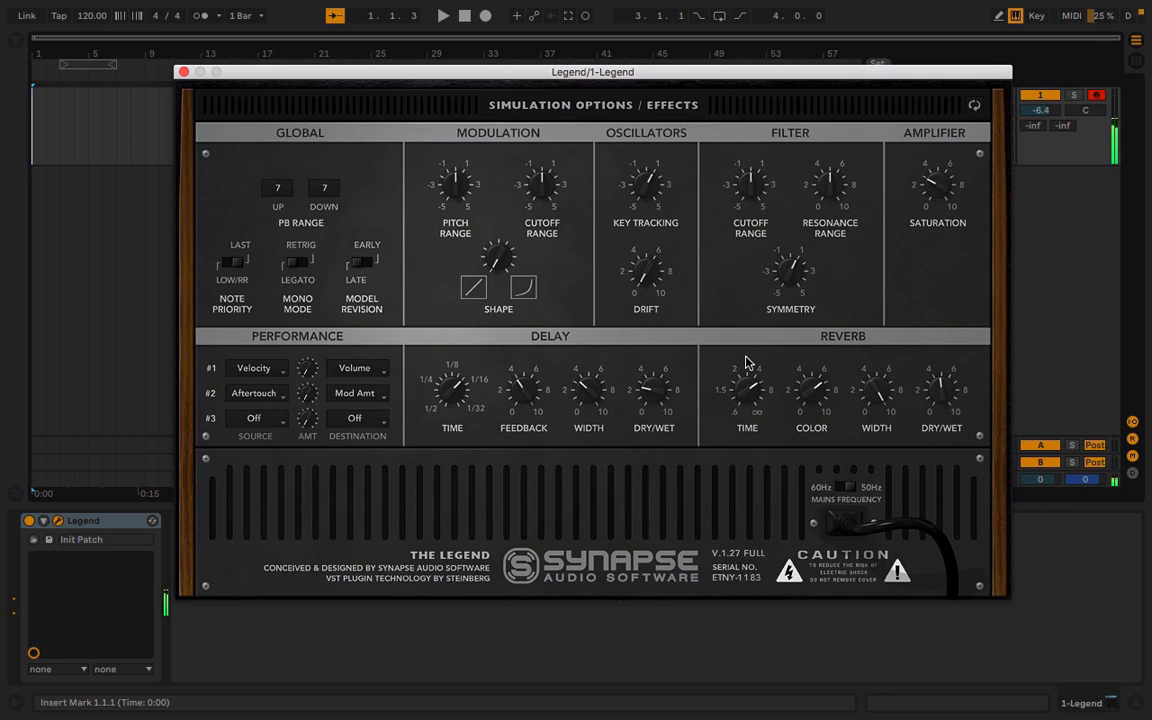
pyautogui.press('z')
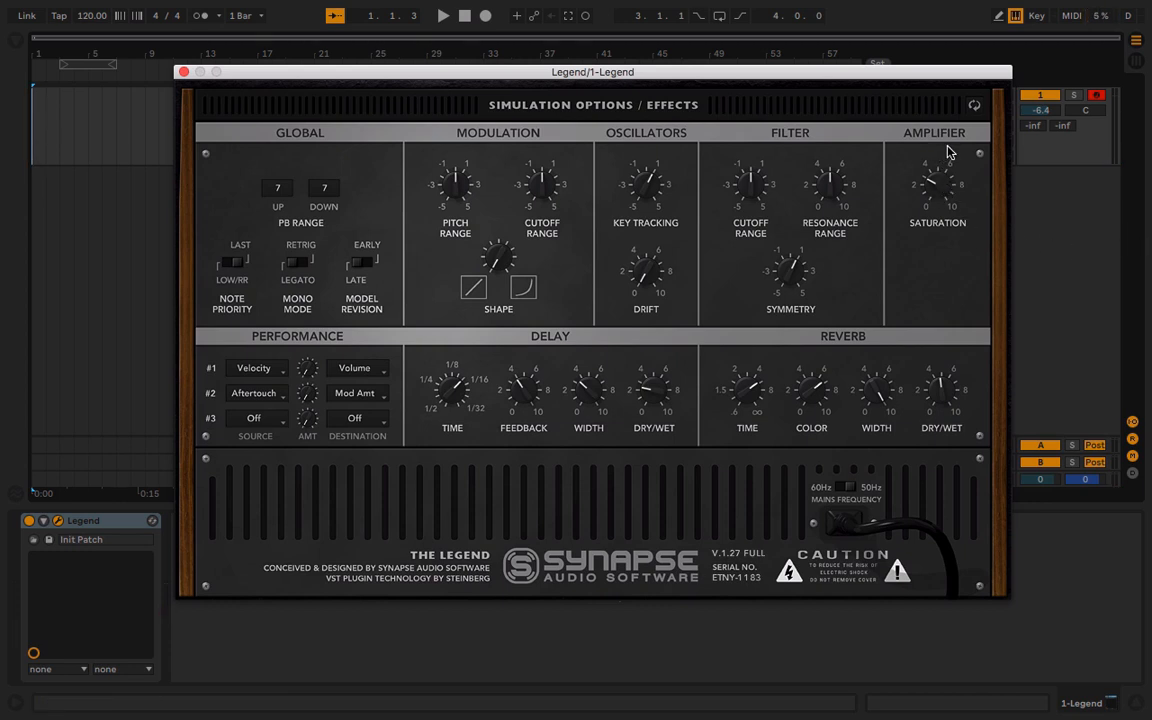
# Examine the amplifier saturation, filter symmetry and filter cutoff range controls
pyautogui.moveTo(938, 191)
pyautogui.moveTo(938, 188)
pyautogui.mouseDown()
pyautogui.moveTo(925, 93)
pyautogui.moveTo(928, 186)
pyautogui.mouseUp()
pyautogui.click(801, 270)
pyautogui.click(750, 188)
pyautogui.moveTo(750, 188)
pyautogui.mouseDown()
pyautogui.moveTo(756, 113)
pyautogui.moveTo(738, 175)
pyautogui.moveTo(765, 300)
pyautogui.moveTo(743, 192)
pyautogui.mouseUp()
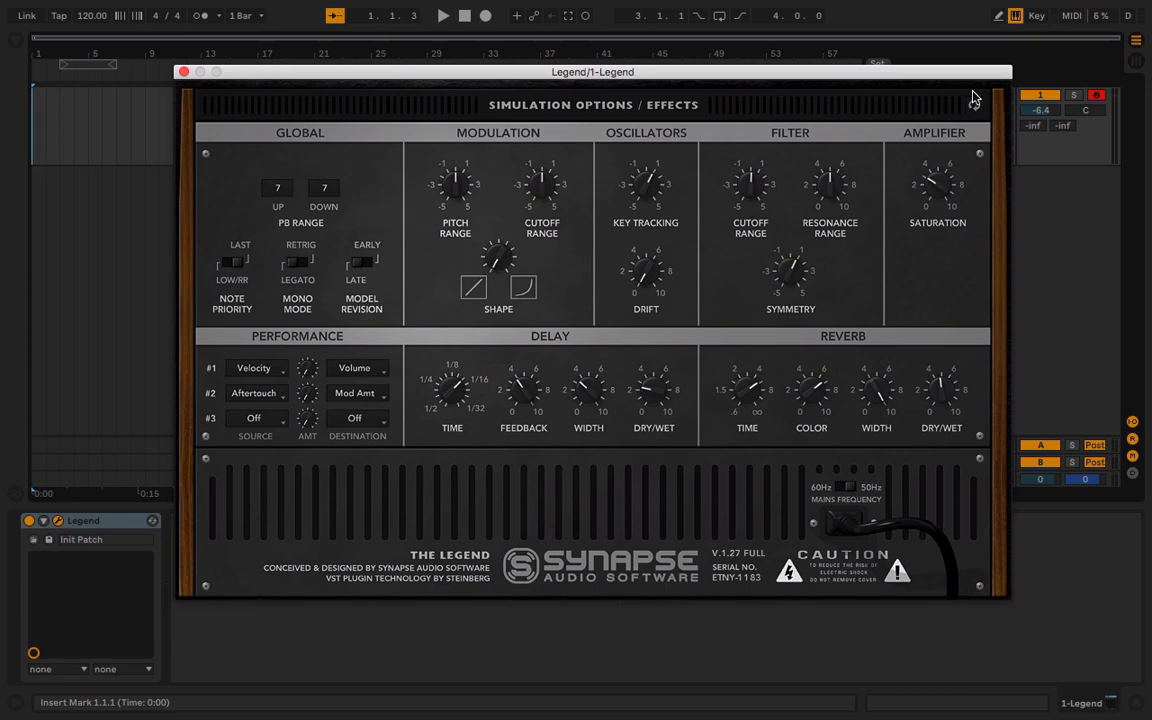
# Return to the front panel, look through the Bass presets and load Ace of Bass RH
pyautogui.click(975, 106)
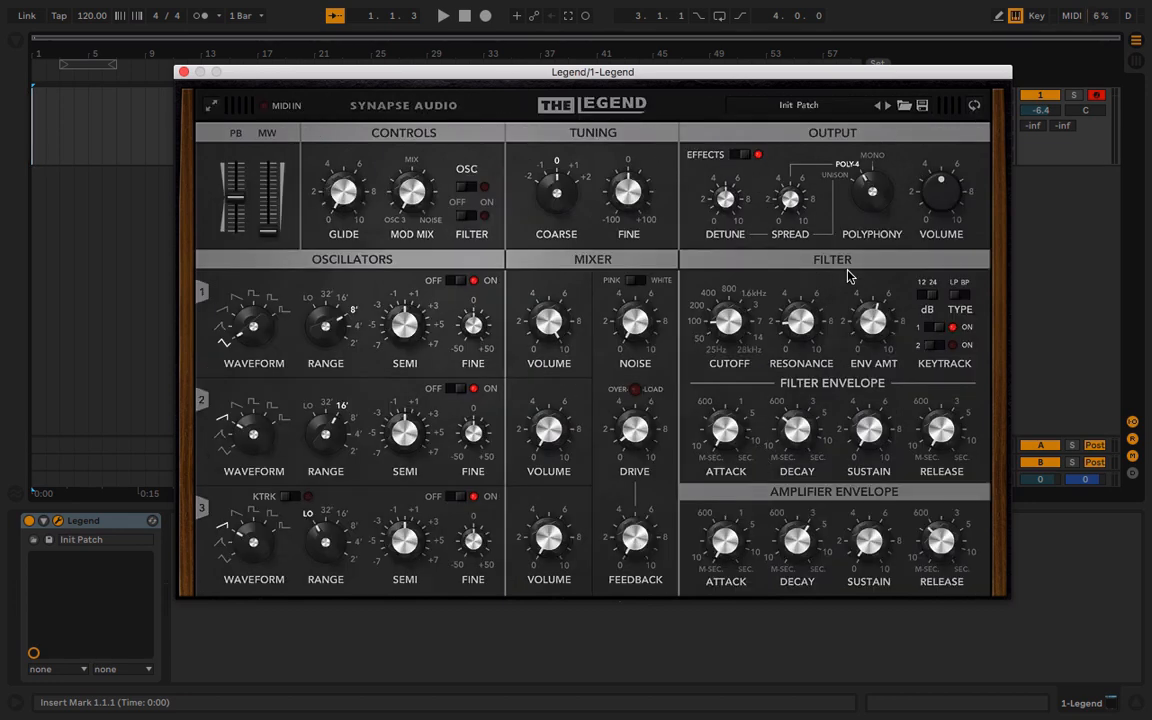
pyautogui.click(806, 107)
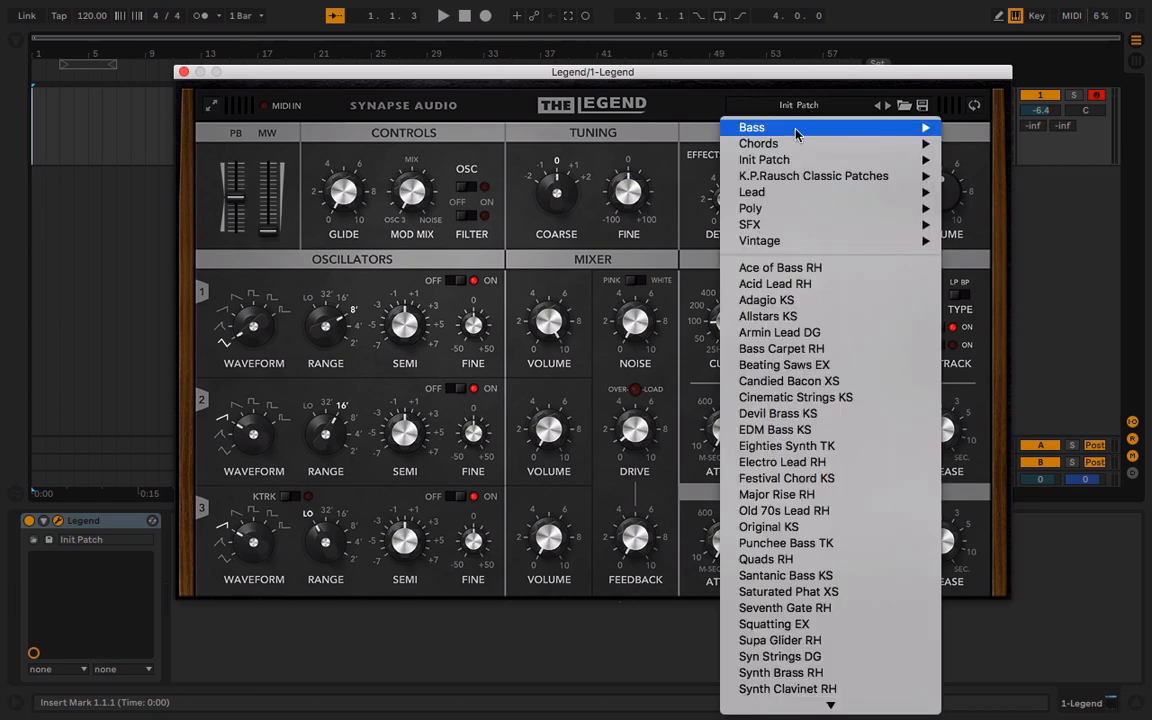
pyautogui.moveTo(790, 137)
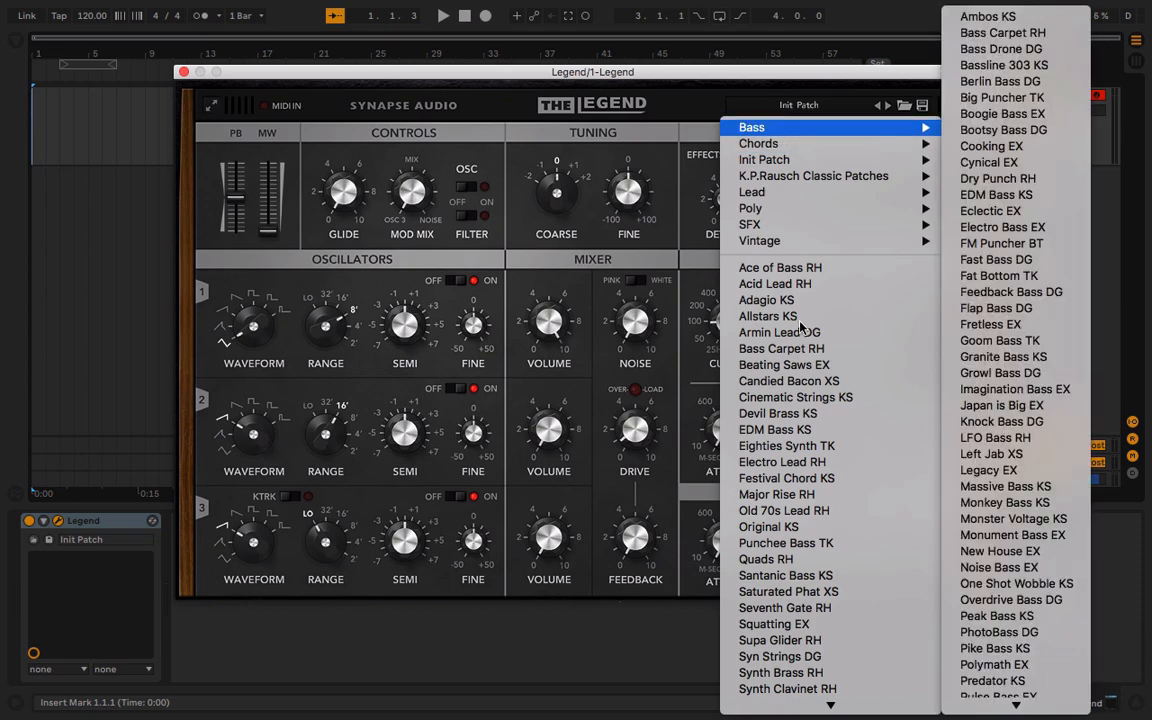
pyautogui.click(798, 272)
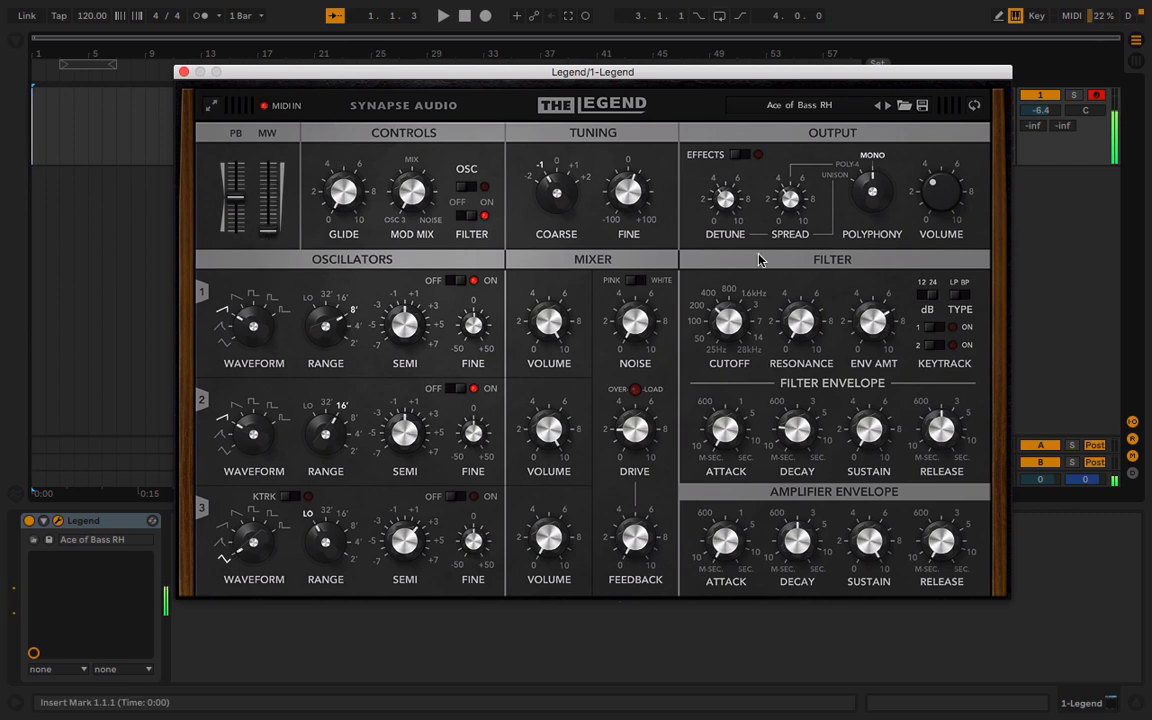
# Audition the Acid Lead RH preset with the computer keyboard octave at C1 to D2 and raise the keyboard by two octaves
pyautogui.click(887, 105)
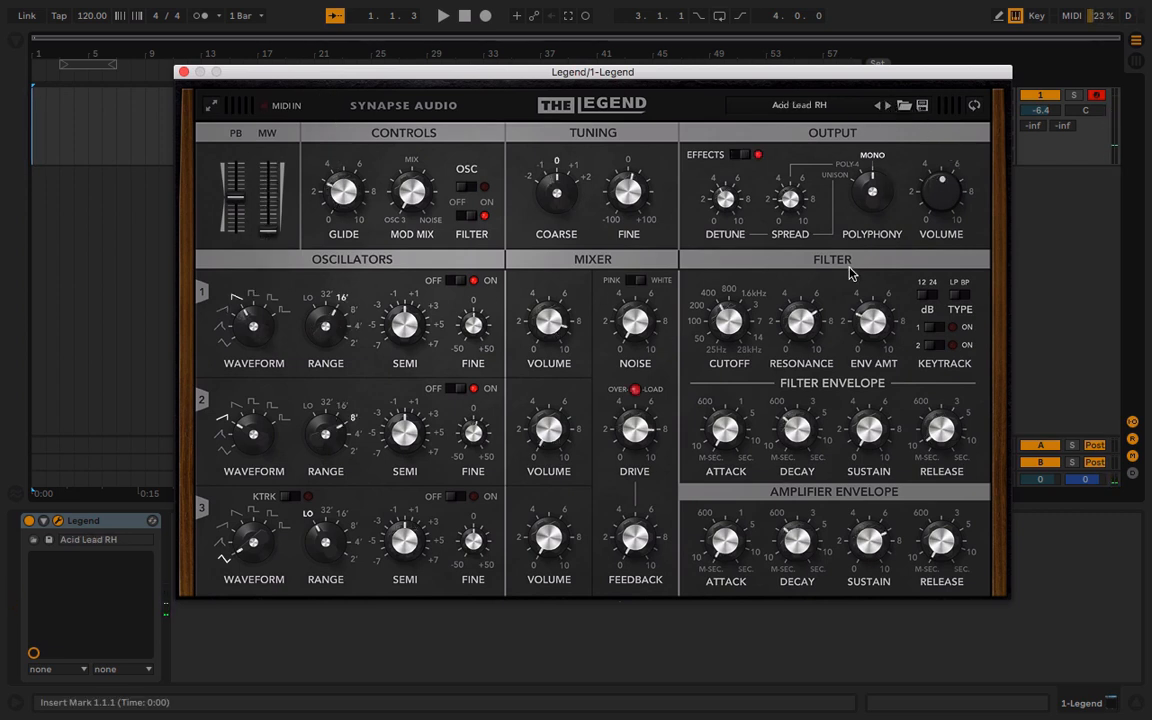
pyautogui.press('z')
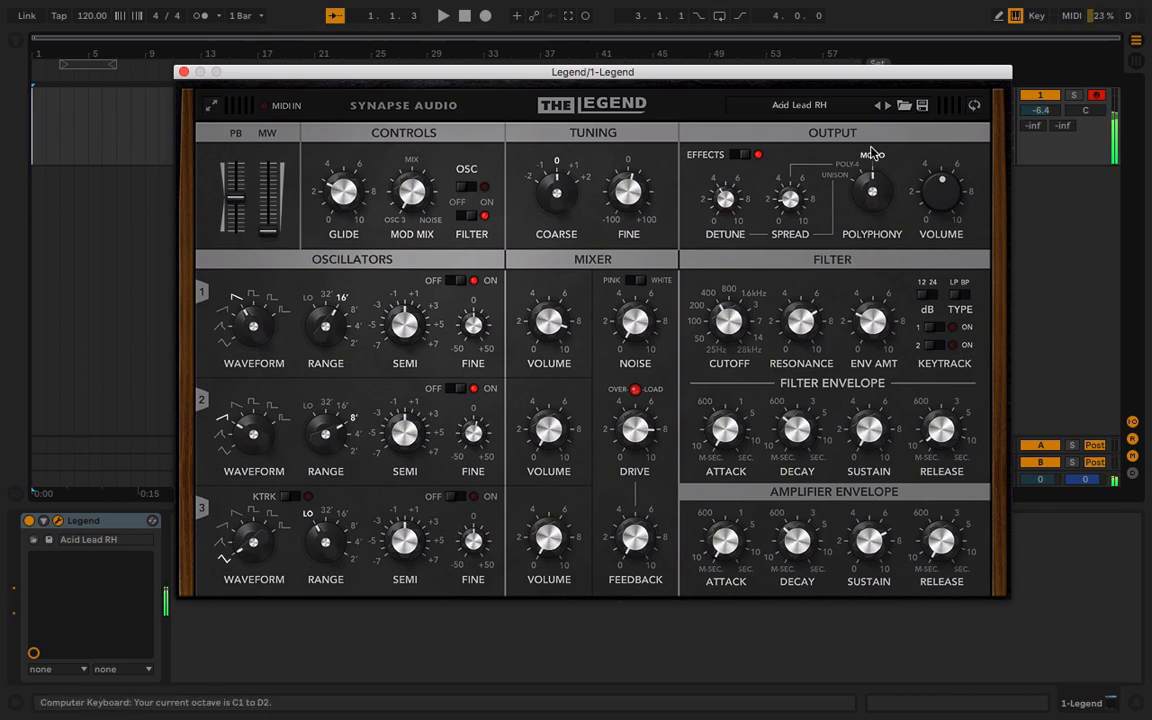
pyautogui.press('x')
pyautogui.press('x')
# Audition Adagio KS with the modulation wheel at maximum, and Allstars KS with the keyboard octave at C2 to D3
pyautogui.click(889, 105)
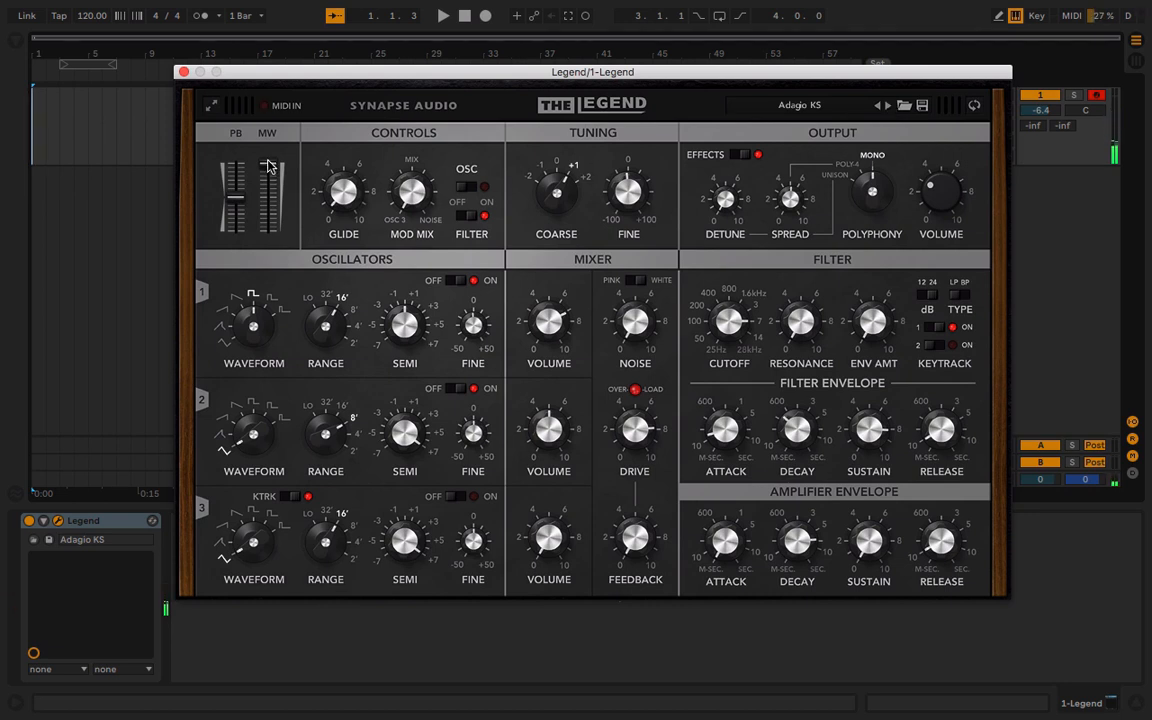
pyautogui.moveTo(267, 162); pyautogui.dragTo(316, 99)
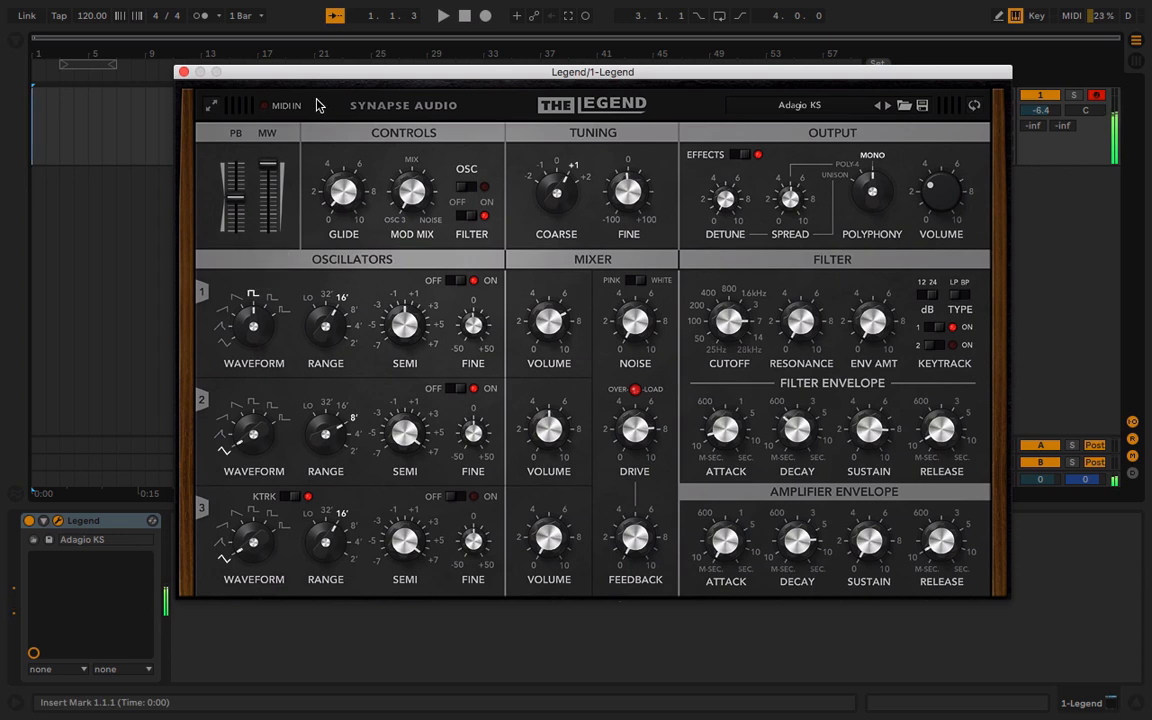
pyautogui.click(887, 106)
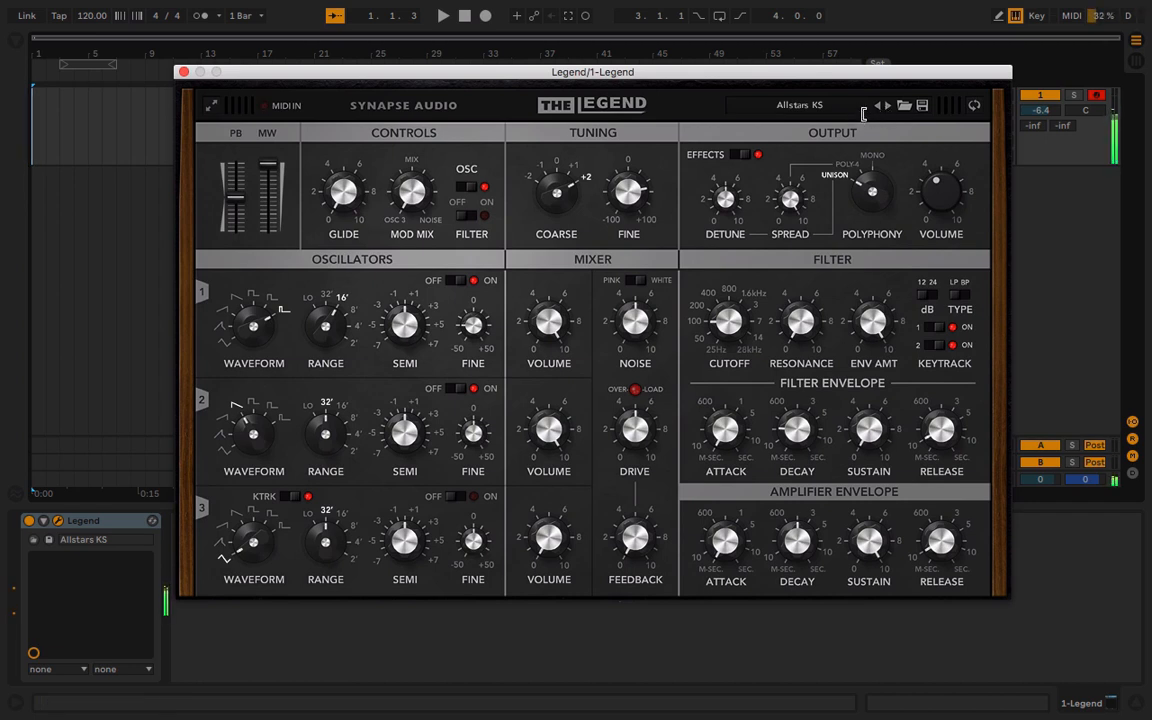
pyautogui.press('z')
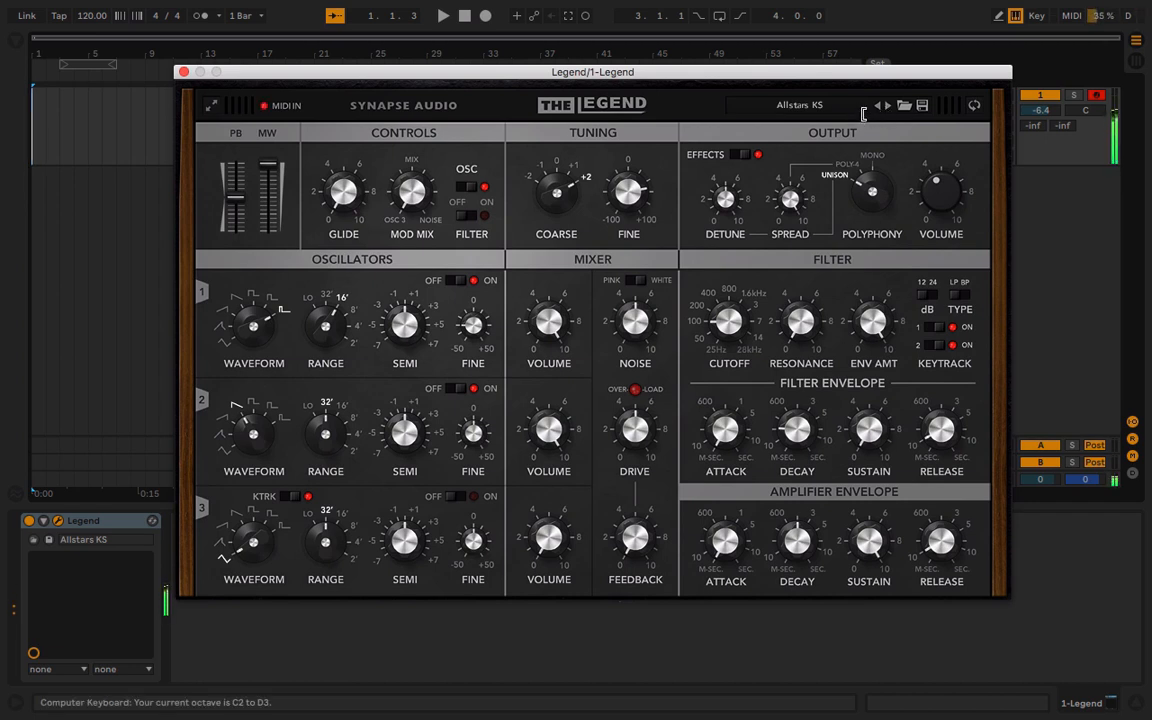
# Load and audition the Bass Carpet RH and EDM Bass KS presets
pyautogui.click(839, 107)
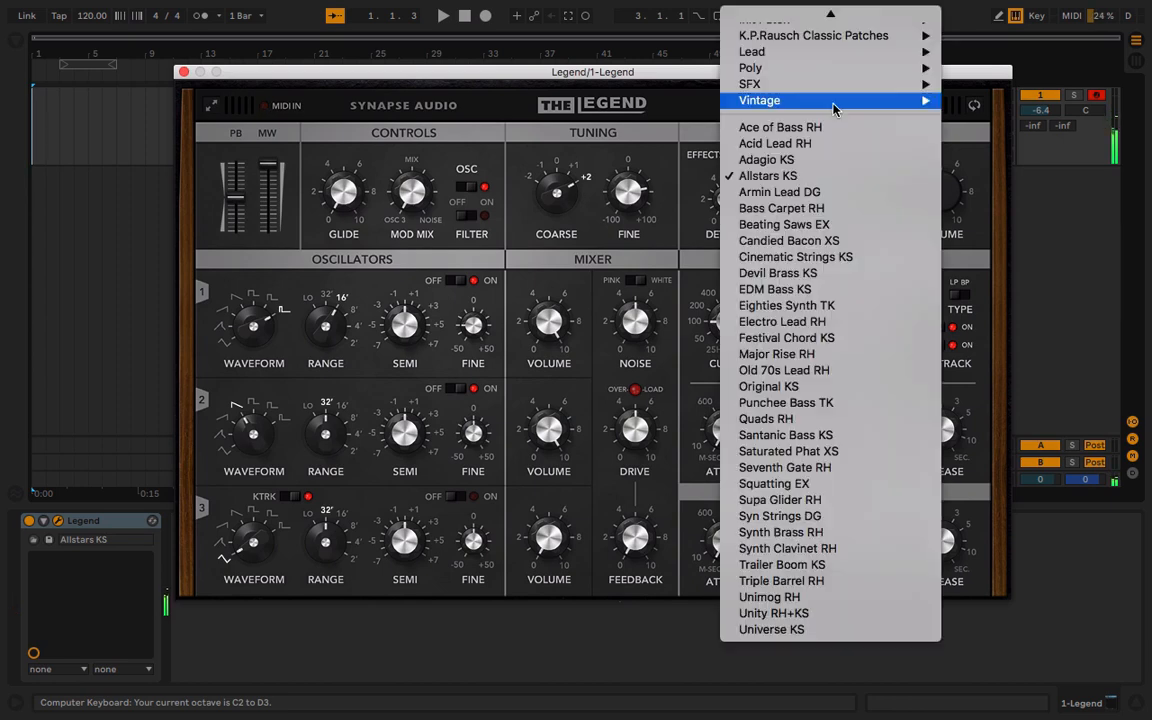
pyautogui.click(822, 210)
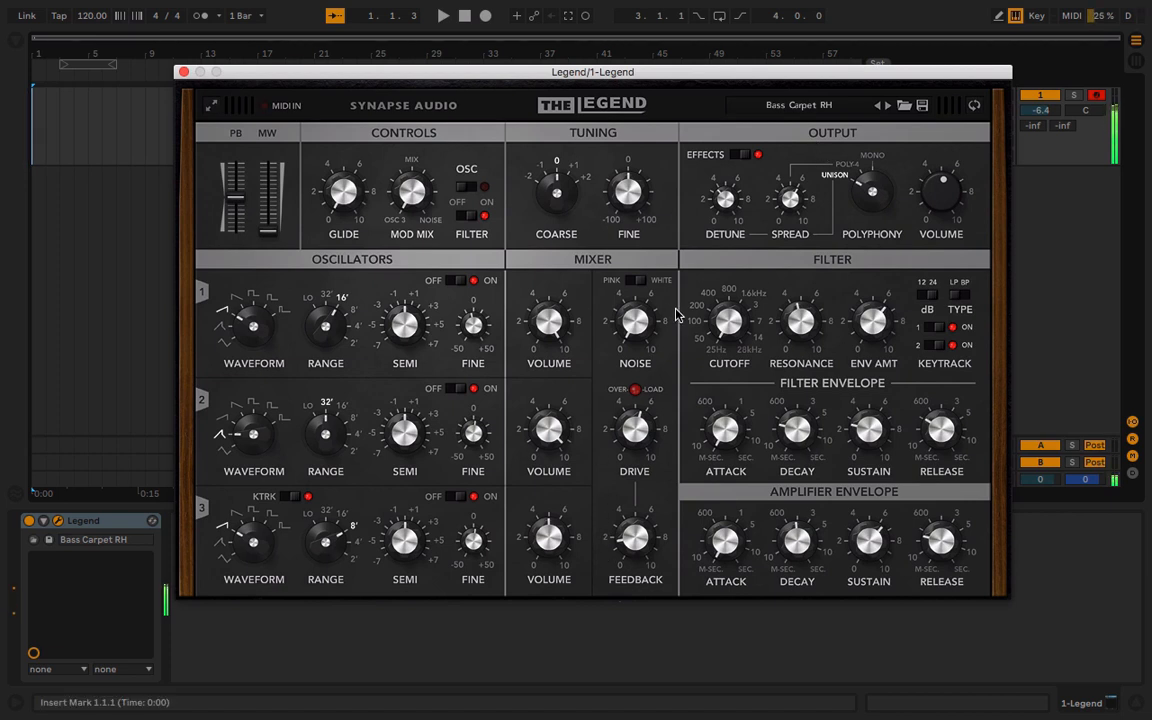
pyautogui.click(783, 110)
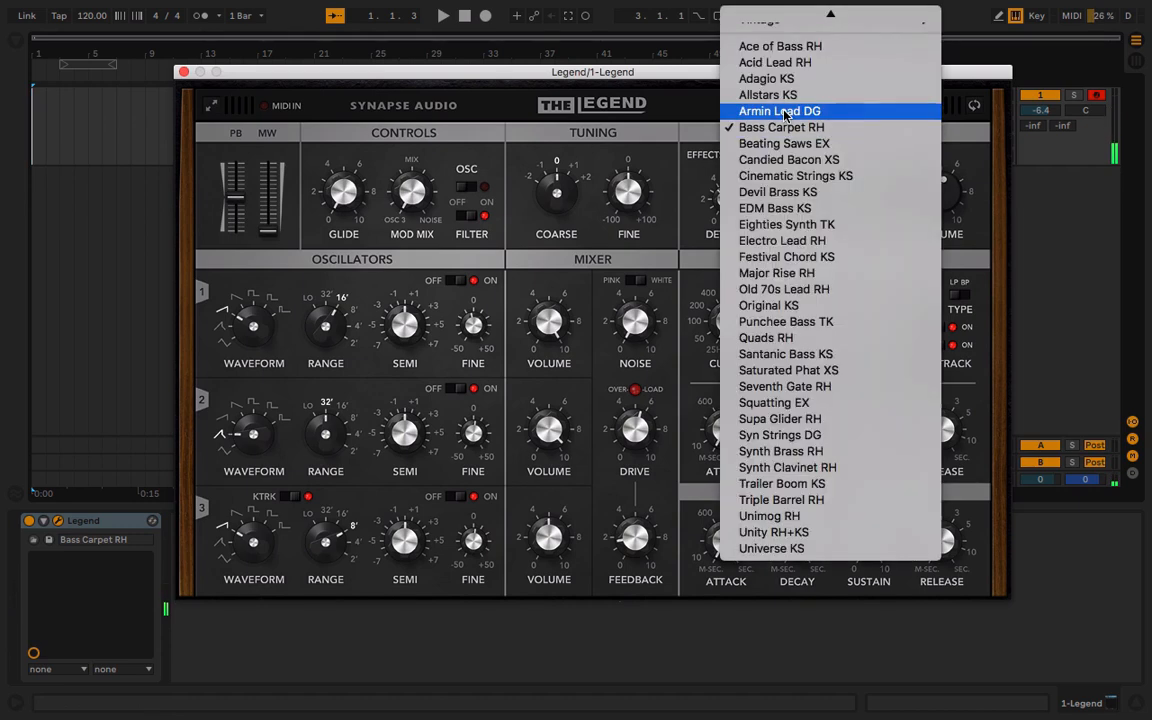
pyautogui.click(786, 208)
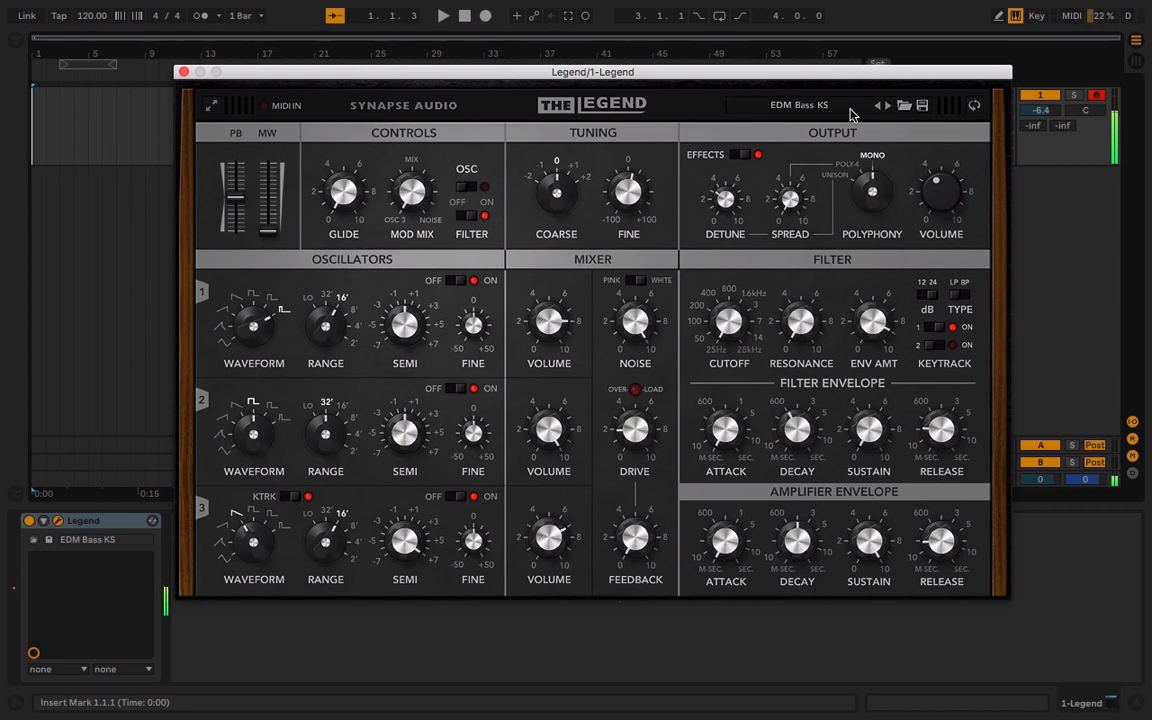
# Audition the Eighties Synth TK, Electro Lead RH and Festival Chord KS presets, finishing with the modulation wheel at minimum
pyautogui.click(887, 105)
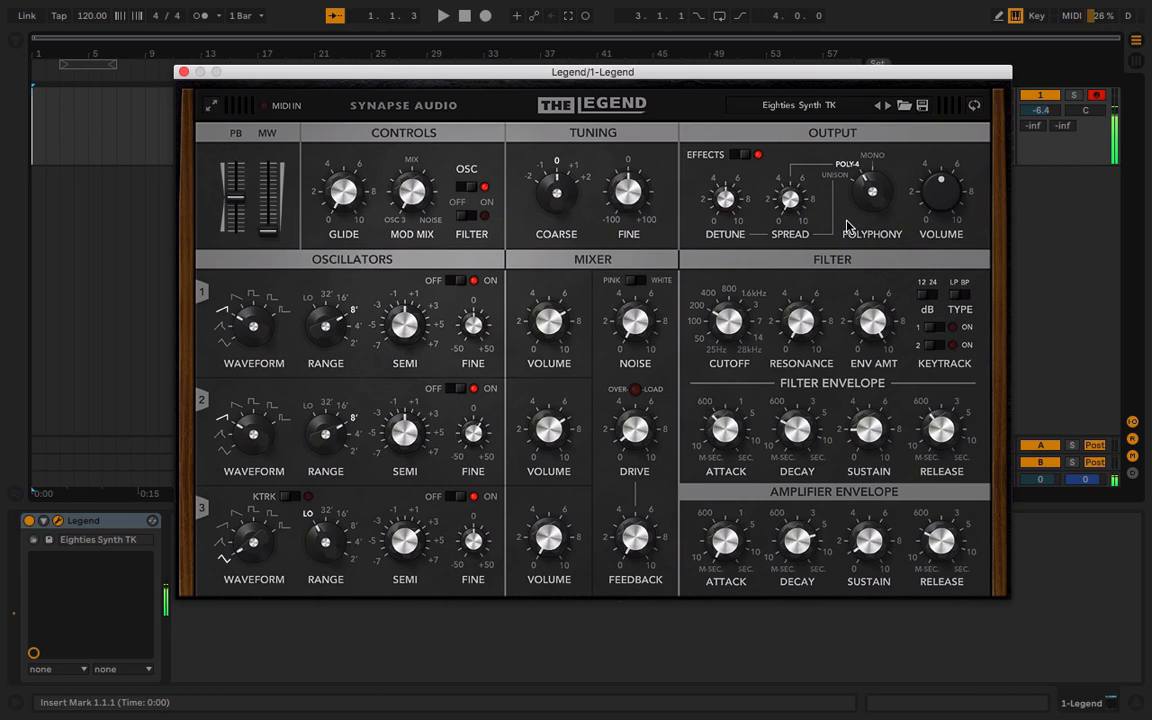
pyautogui.click(888, 105)
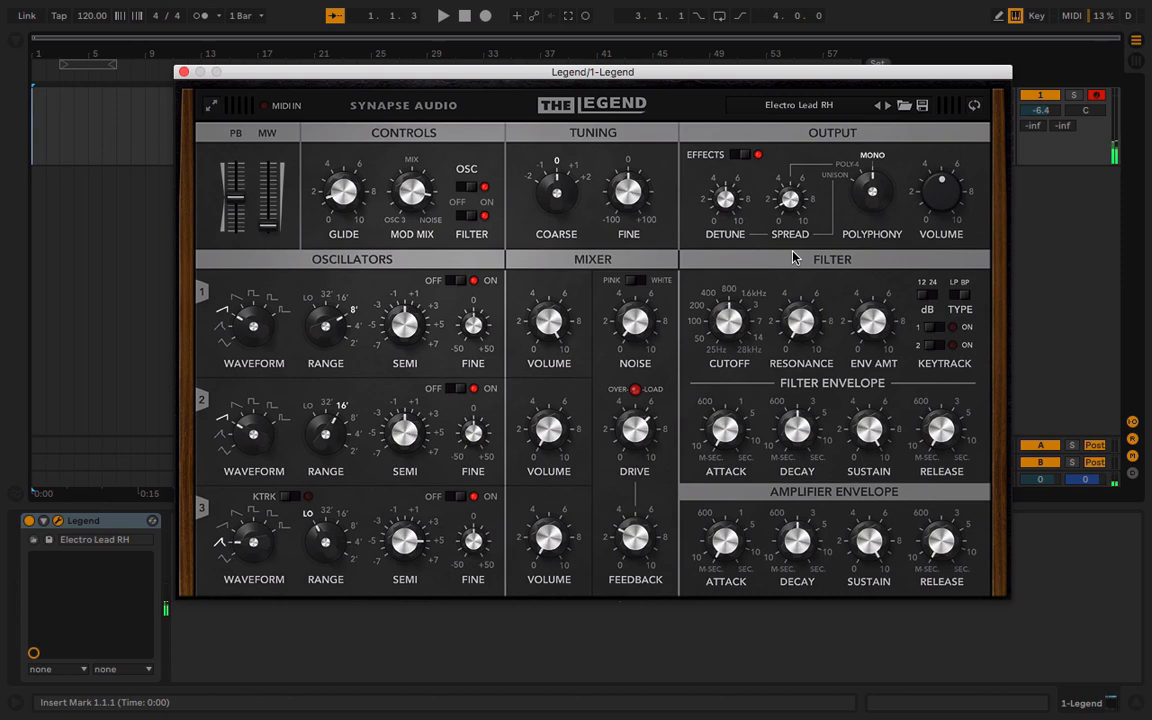
pyautogui.click(888, 106)
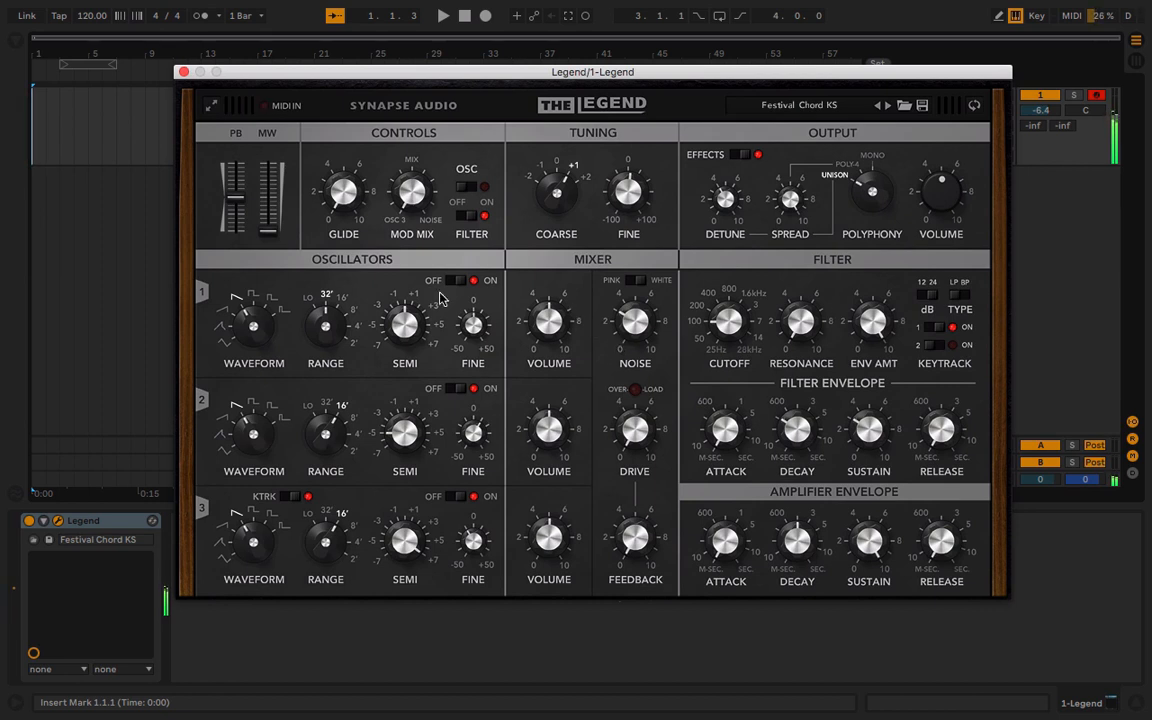
pyautogui.moveTo(268, 228); pyautogui.dragTo(285, 404)
# Audition the Major Rise RH preset with the keyboard octave at C3 to D4, and load Original KS
pyautogui.click(887, 104)
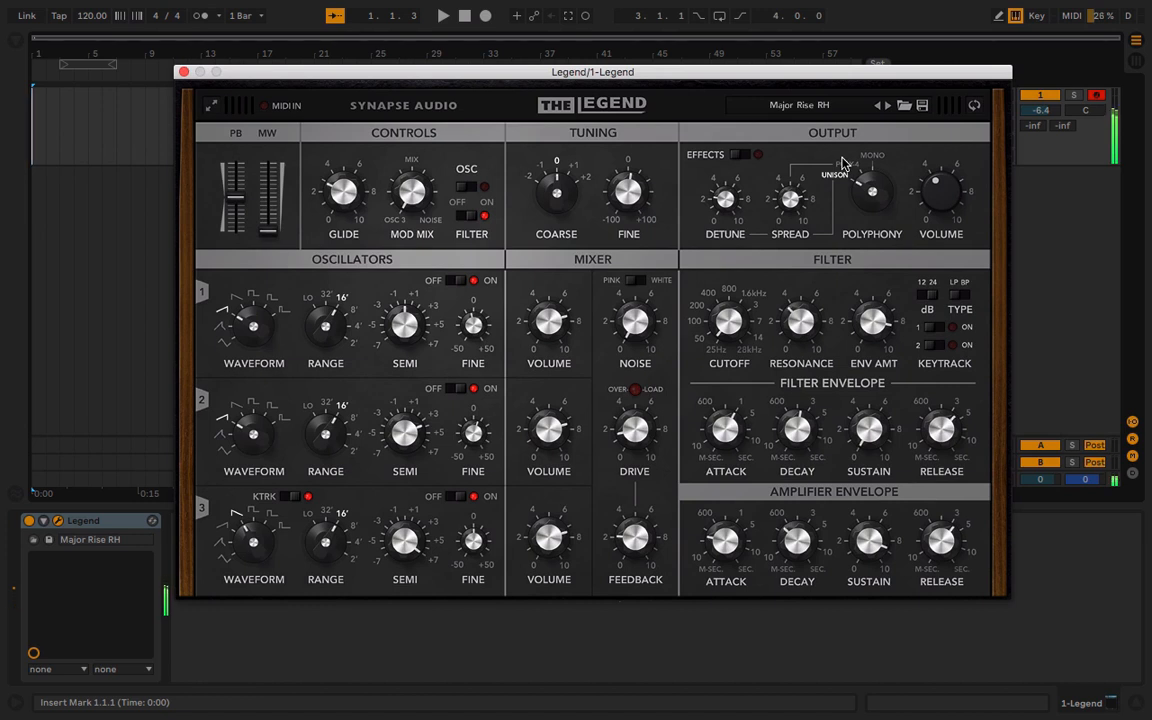
pyautogui.press('x')
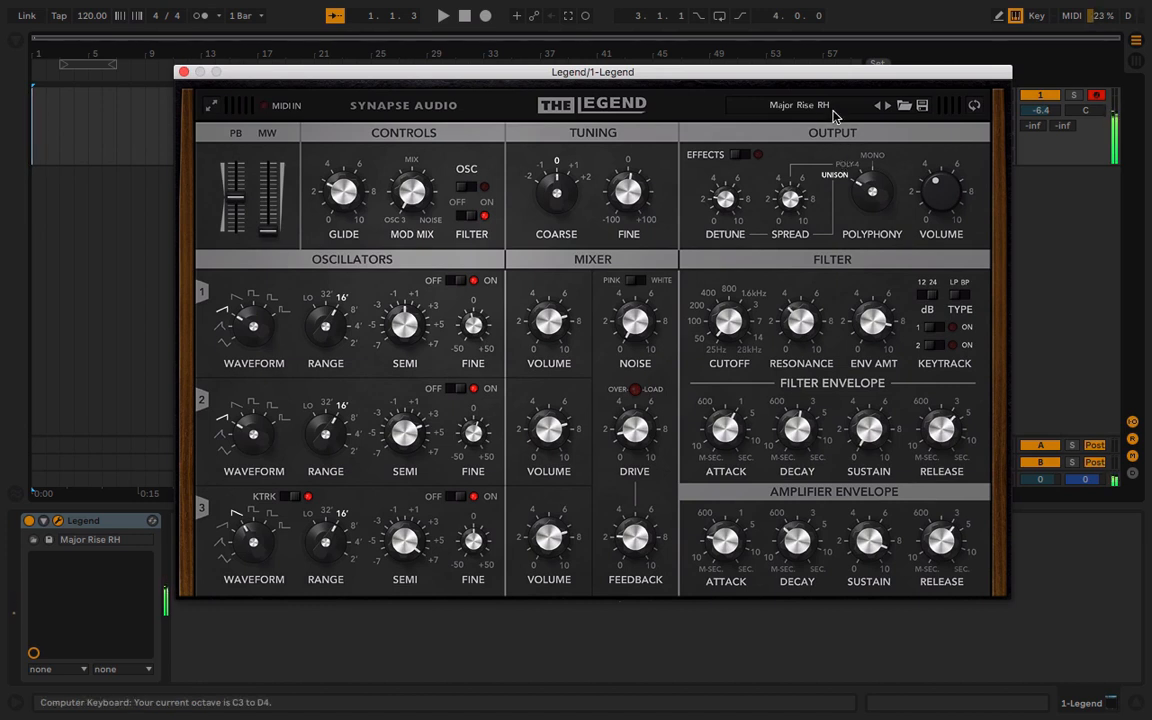
pyautogui.click(835, 108)
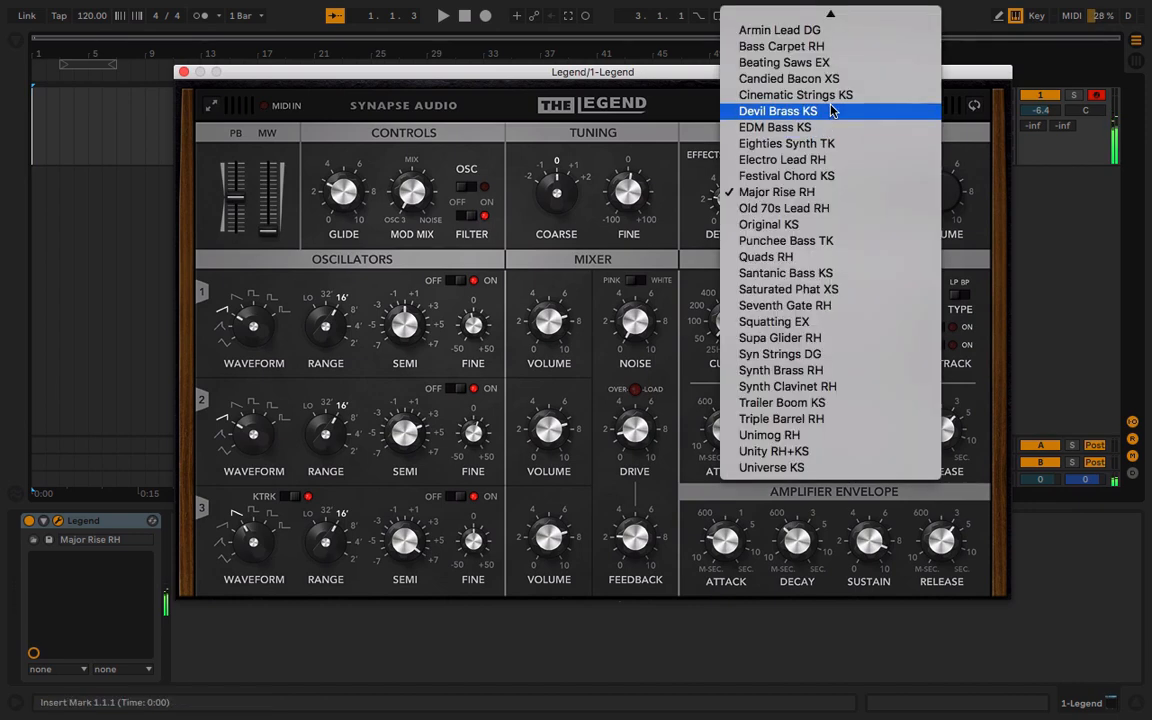
pyautogui.click(840, 224)
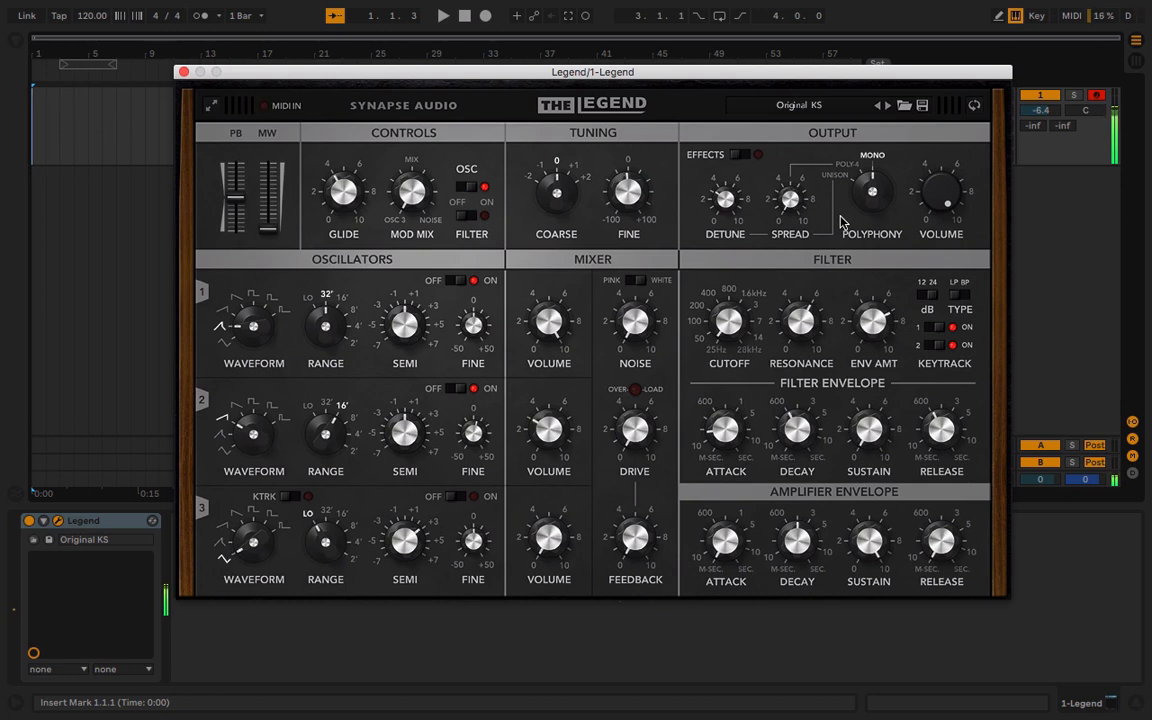
# Audition Punchee Bass TK with the keyboard octave at C1 to D2, and Quads RH one octave higher
pyautogui.click(887, 106)
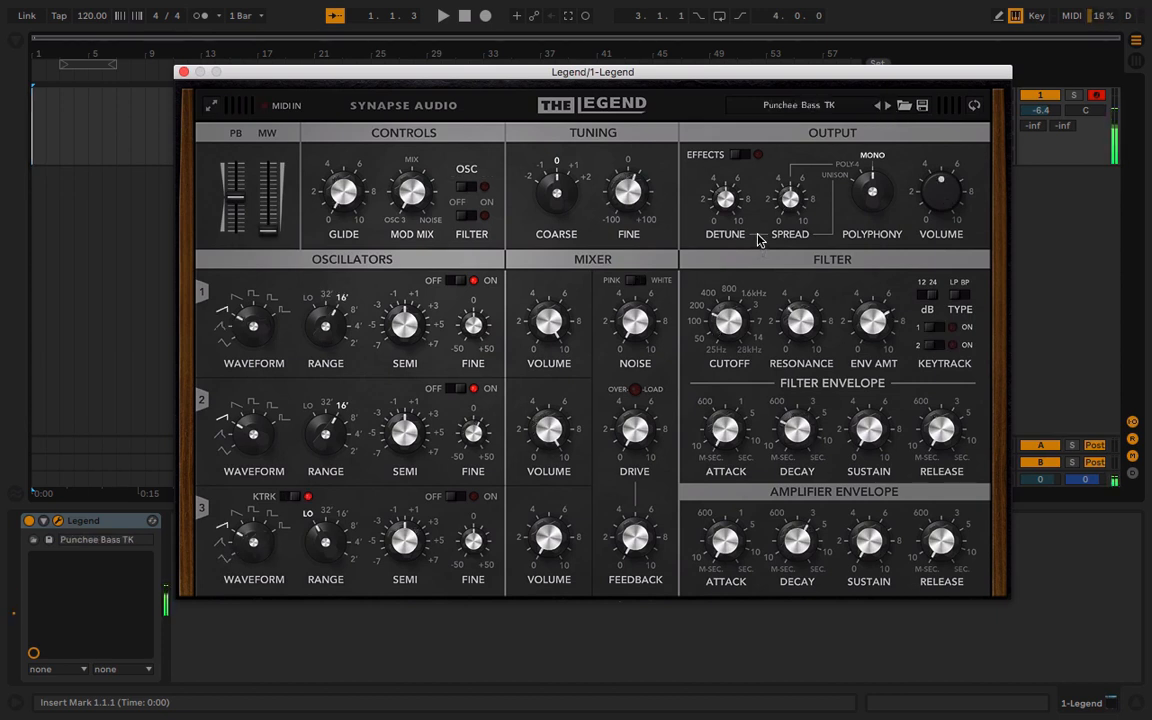
pyautogui.press('z')
pyautogui.press('z')
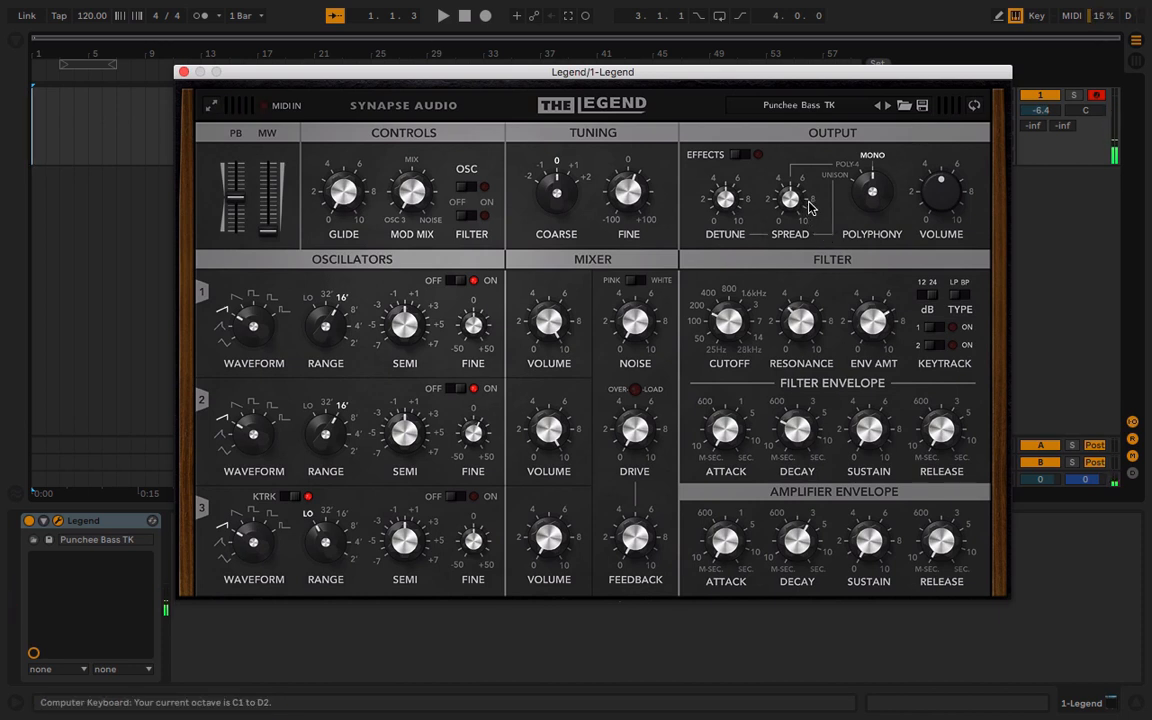
pyautogui.click(887, 105)
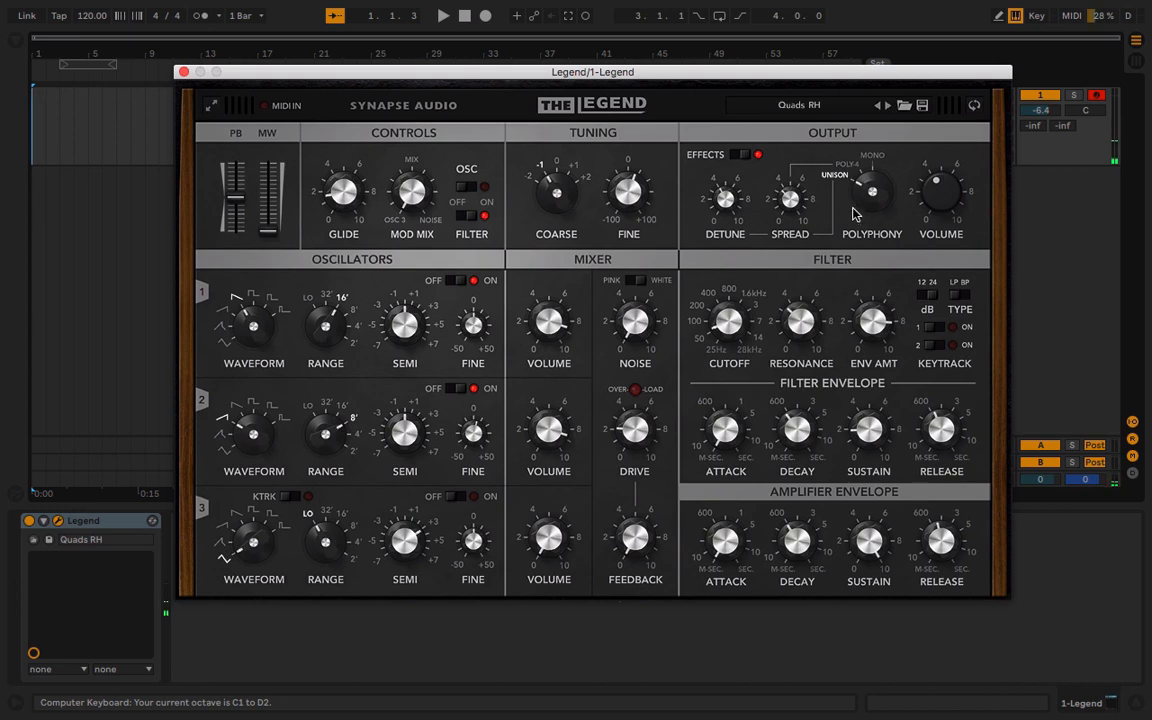
pyautogui.press('x')
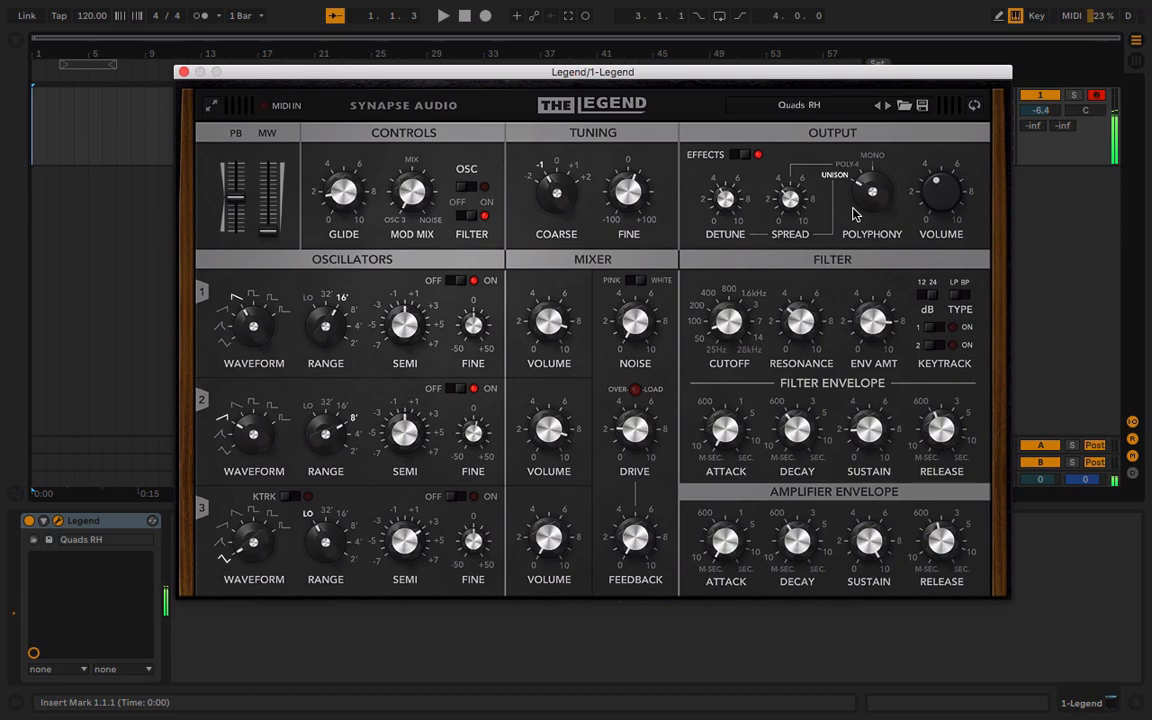
# Load and audition the Seventh Gate RH, Syn Strings DG and Synth Clavinet RH presets
pyautogui.click(803, 104)
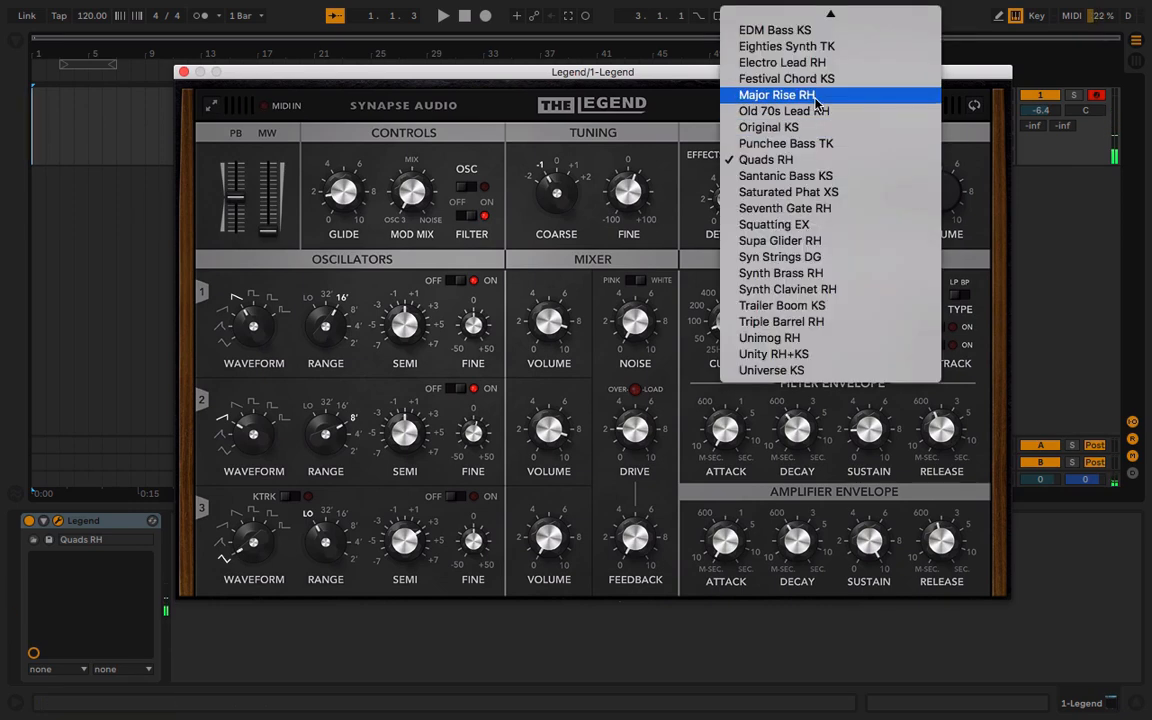
pyautogui.click(803, 209)
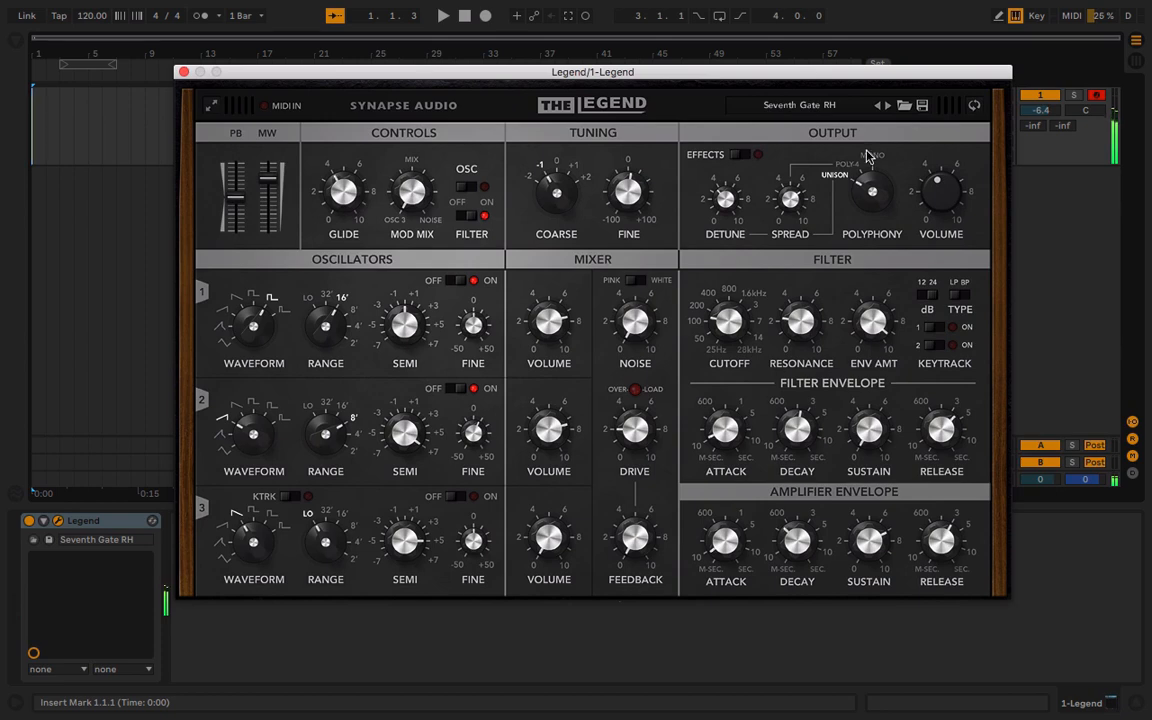
pyautogui.click(799, 104)
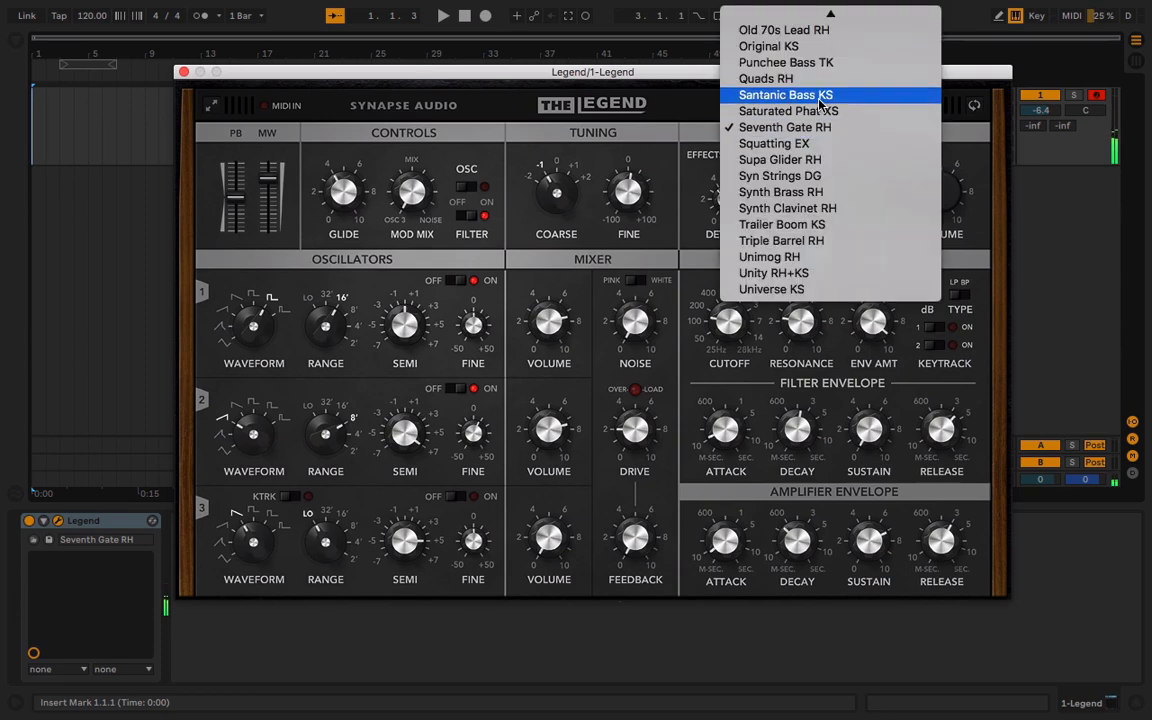
pyautogui.click(817, 175)
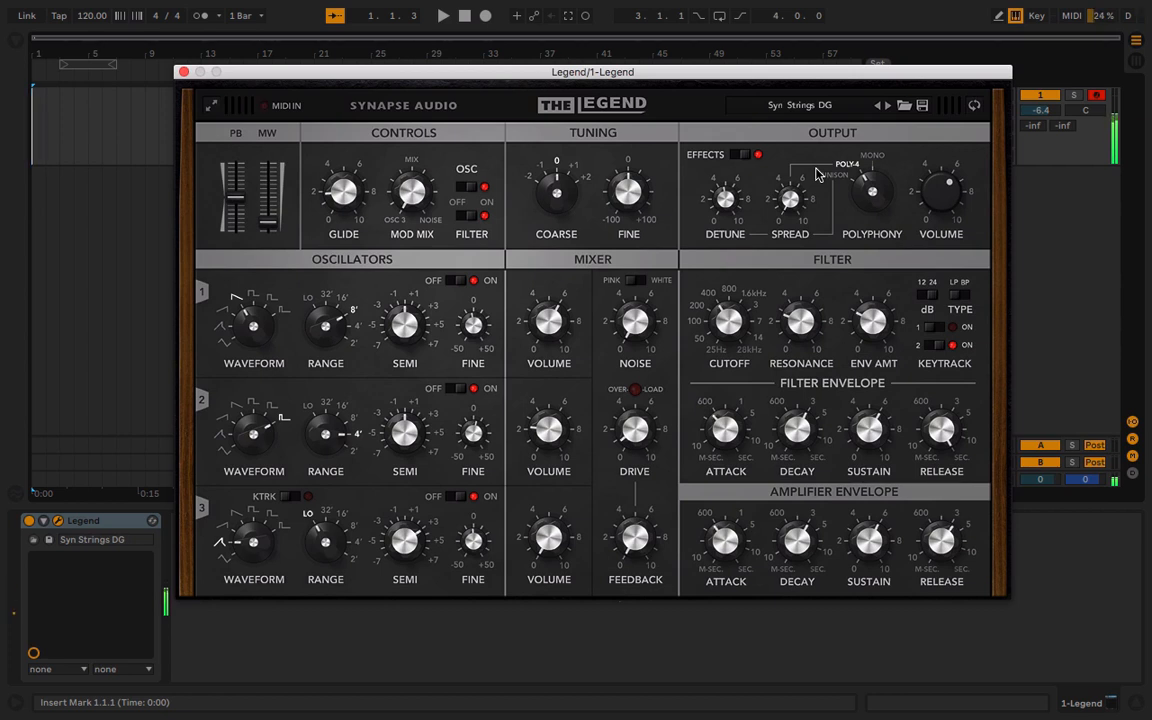
pyautogui.click(817, 107)
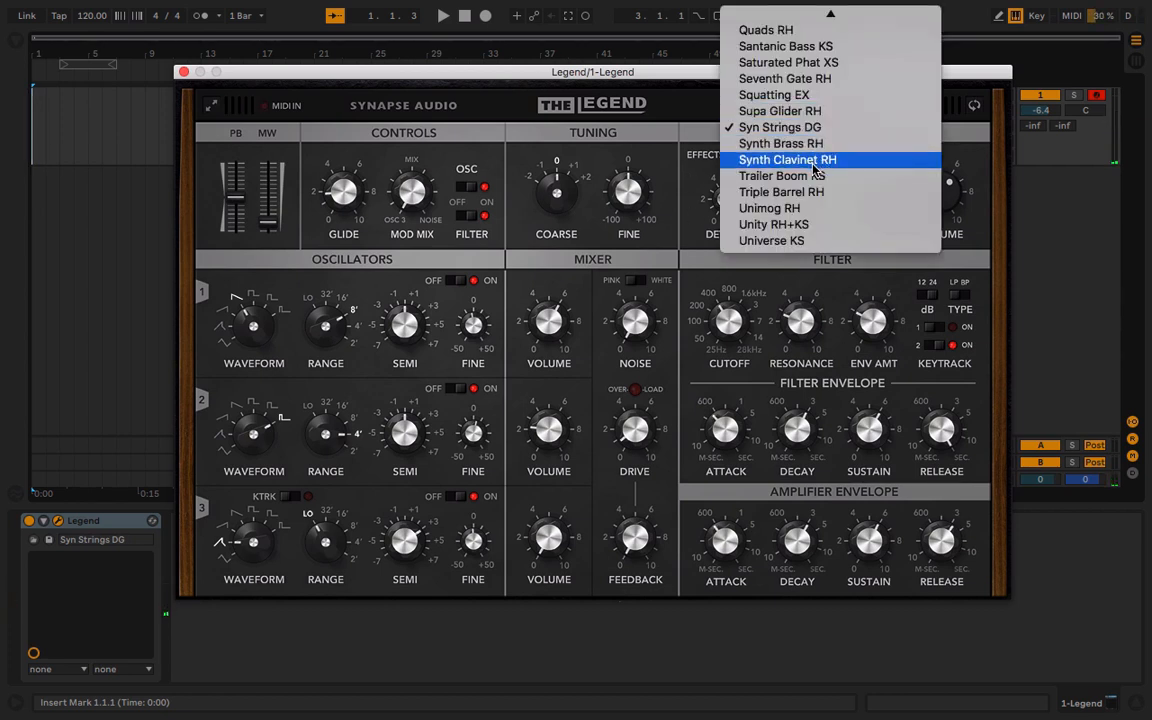
pyautogui.click(787, 160)
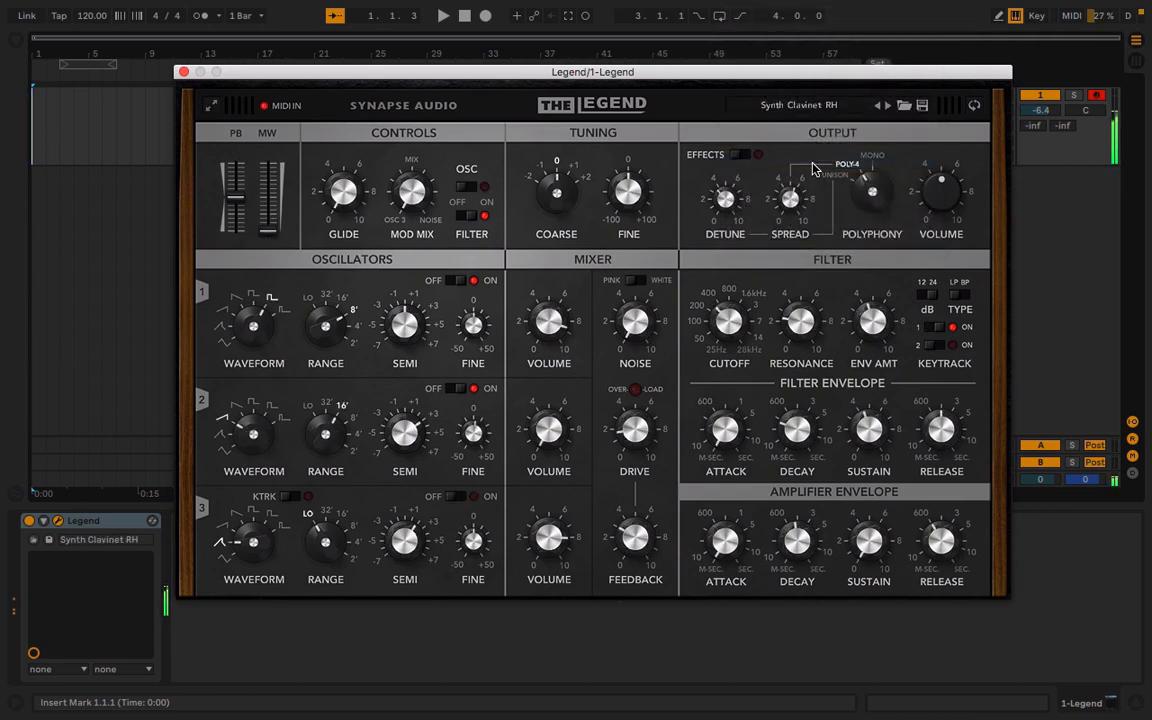
# Lower the keyboard octave, load the Triple Barrel RH preset and set the octave to C2 to D3
pyautogui.press('z')
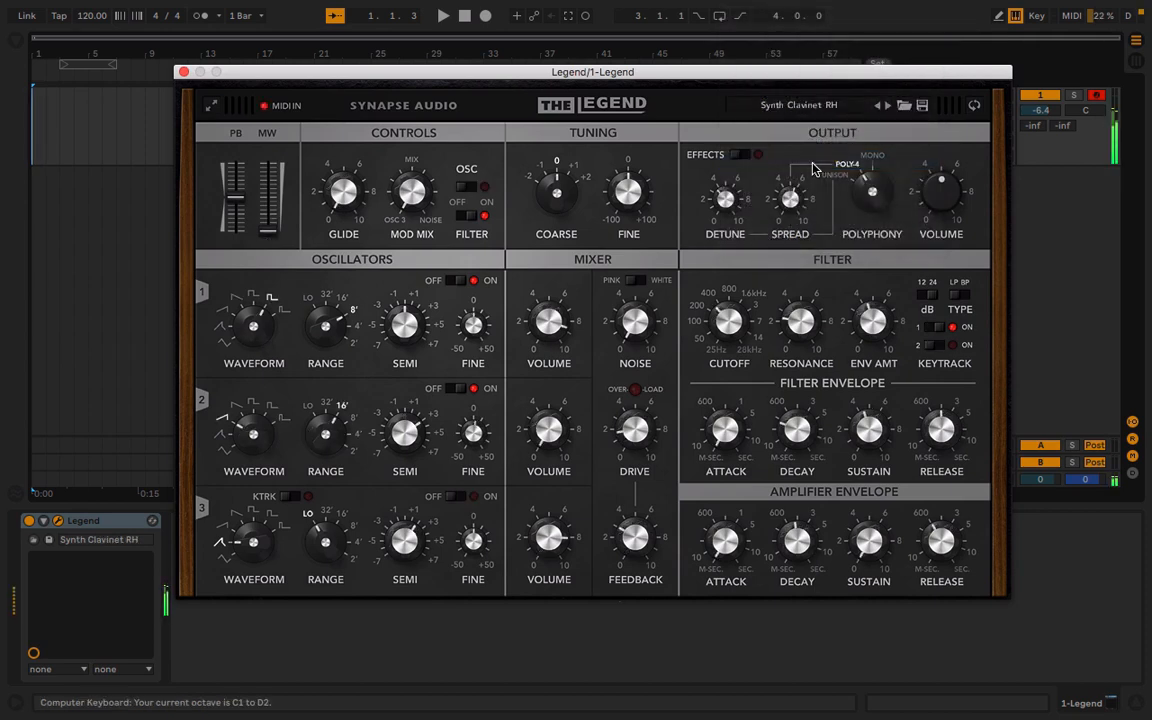
pyautogui.click(845, 110)
pyautogui.click(844, 160)
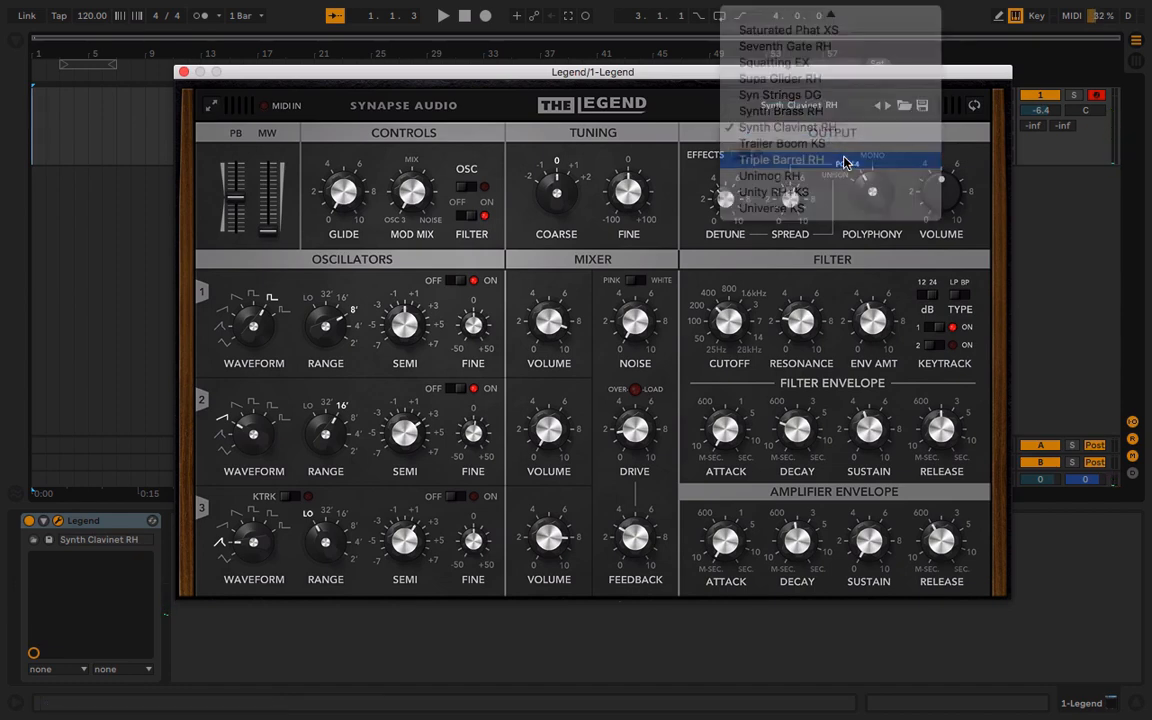
pyautogui.press('x')
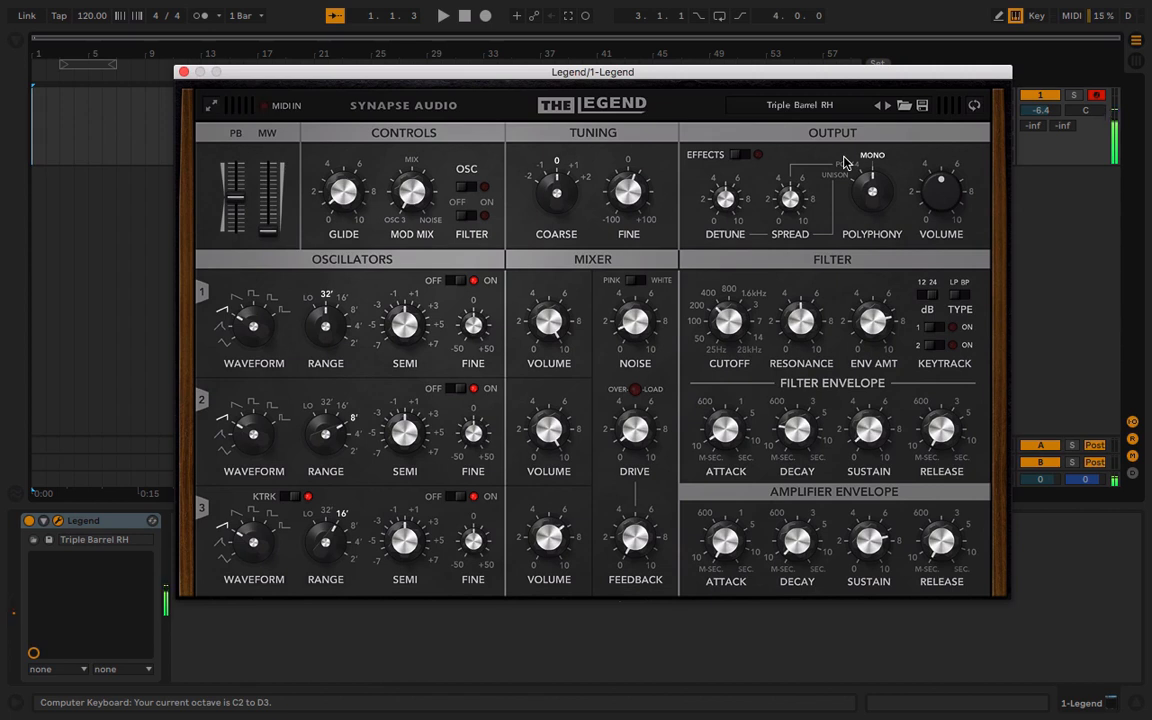
# Load the Unity RH+KS preset, then look over the preset list and close it without choosing another
pyautogui.click(790, 106)
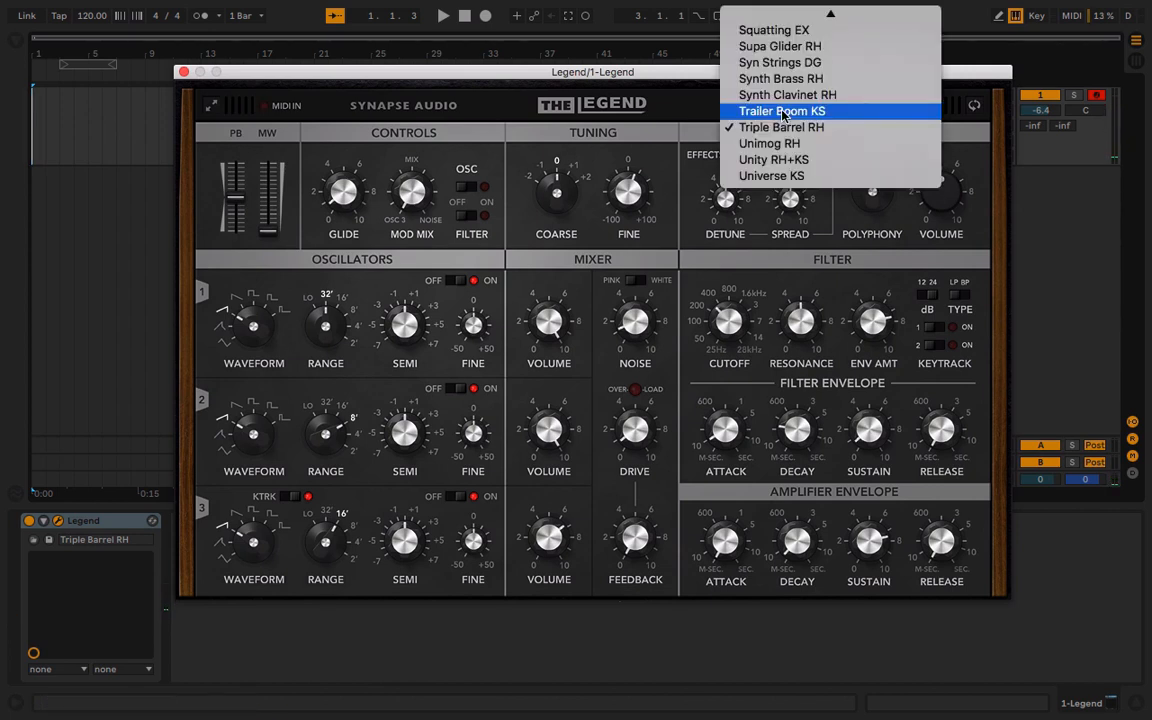
pyautogui.click(787, 160)
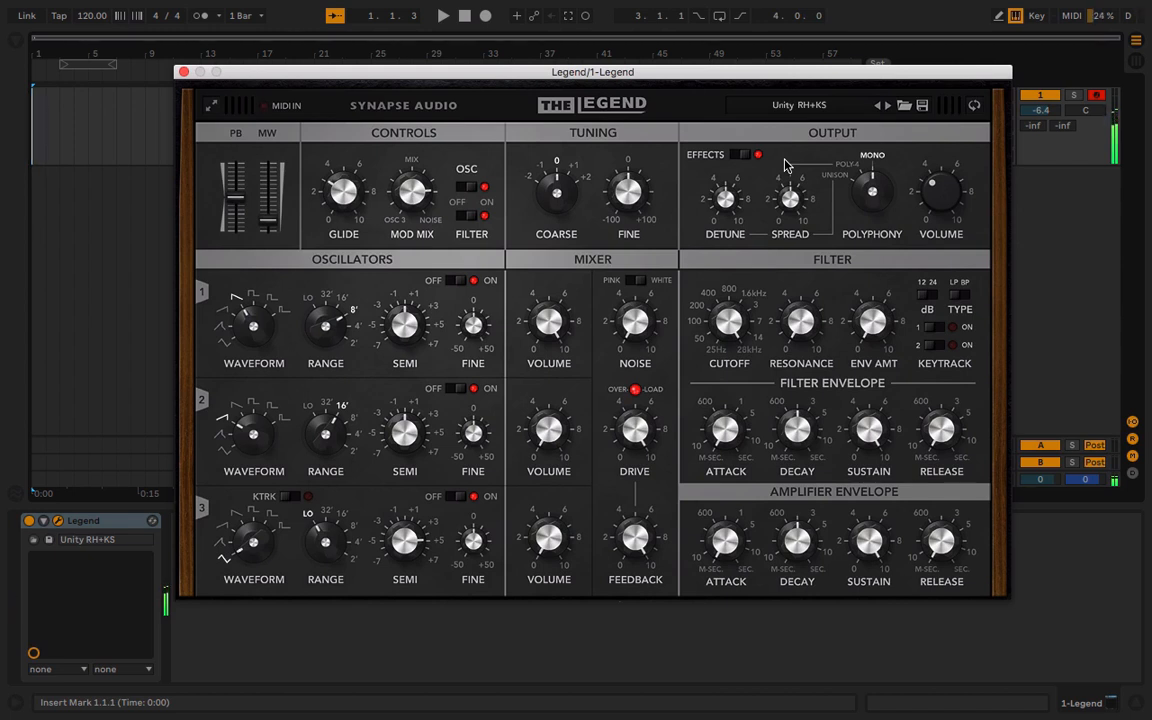
pyautogui.click(810, 105)
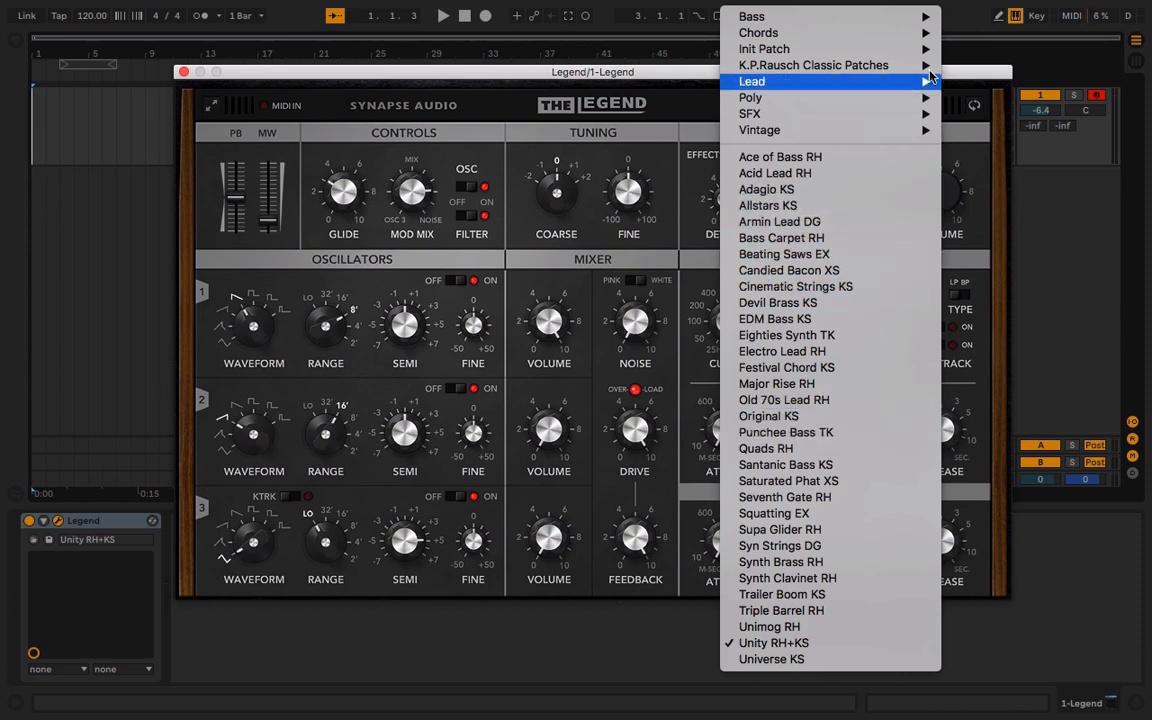
pyautogui.click(640, 135)
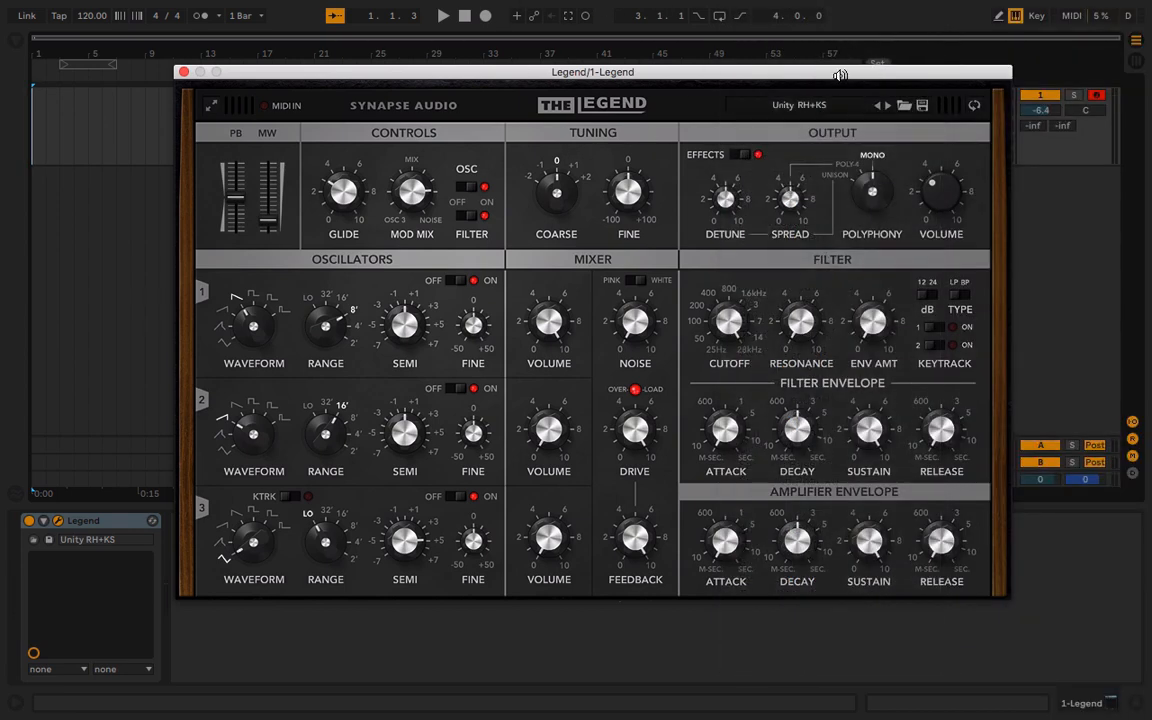